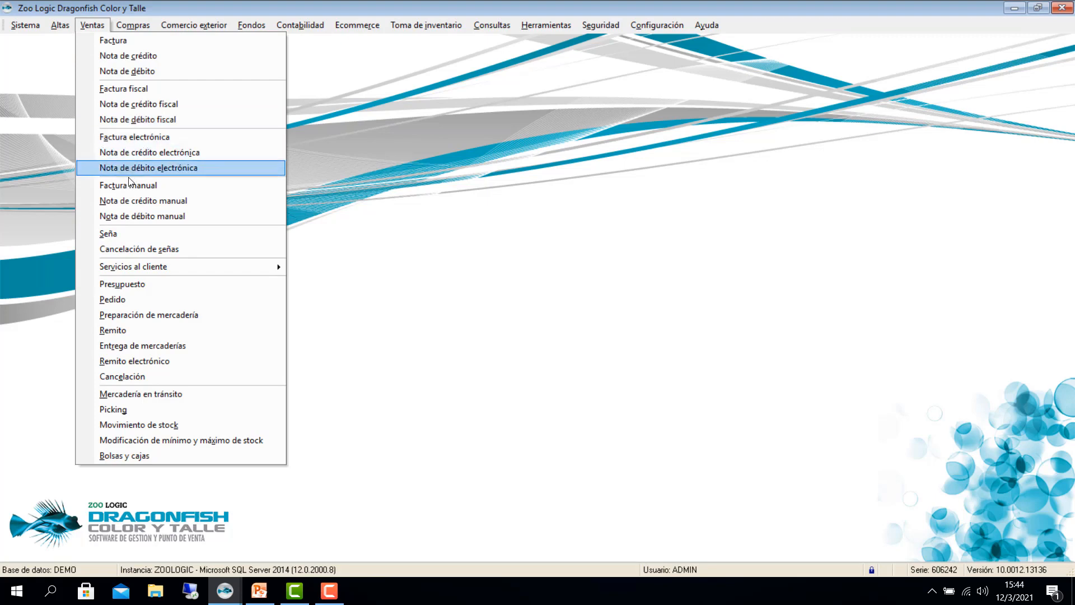
# Step: Open Ventas > Factura manual and start a new invoice with price list LISTA1 PUBLICO
pyautogui.click(103, 144)
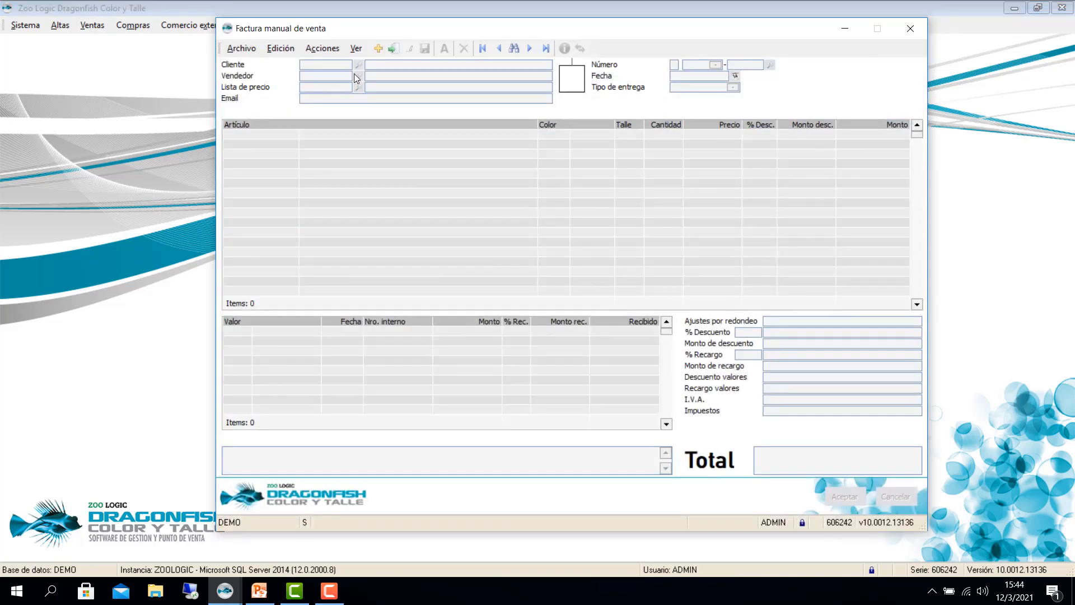
pyautogui.click(377, 51)
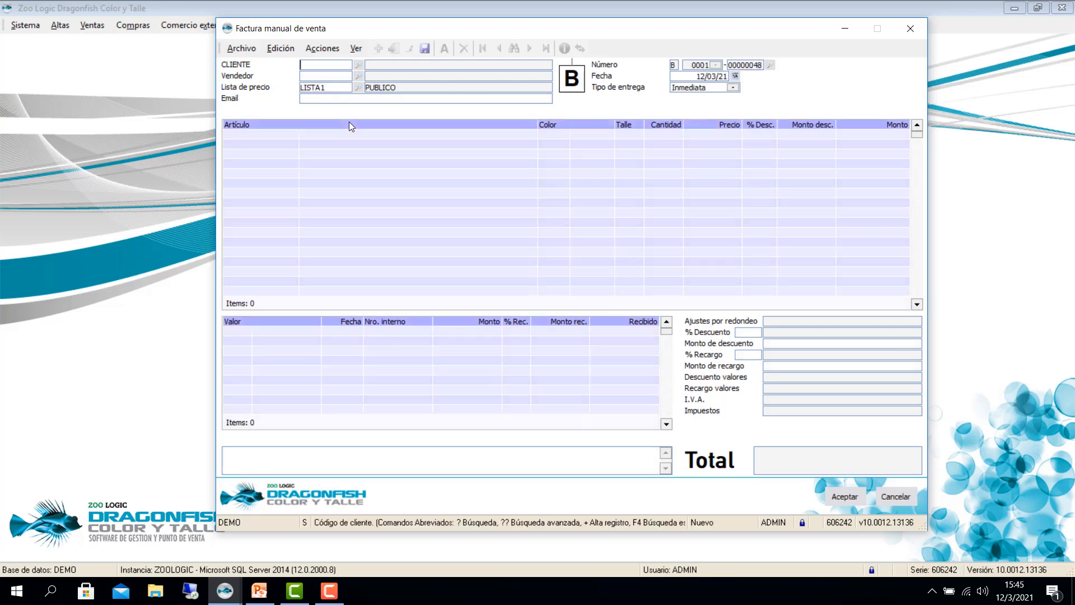
# Step: Enter client code 1, then article 01010001 in colour 0100 BLANCO, size S
pyautogui.write('1')
pyautogui.press('Return')
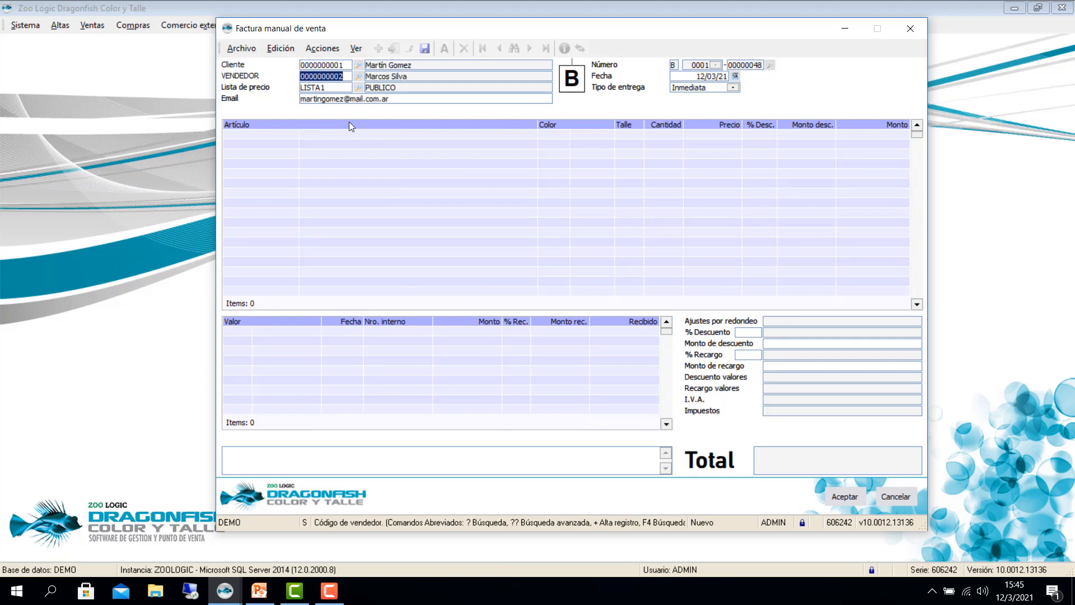
pyautogui.press('Return')
pyautogui.press('Return')
pyautogui.press('Return')
pyautogui.press('Return')
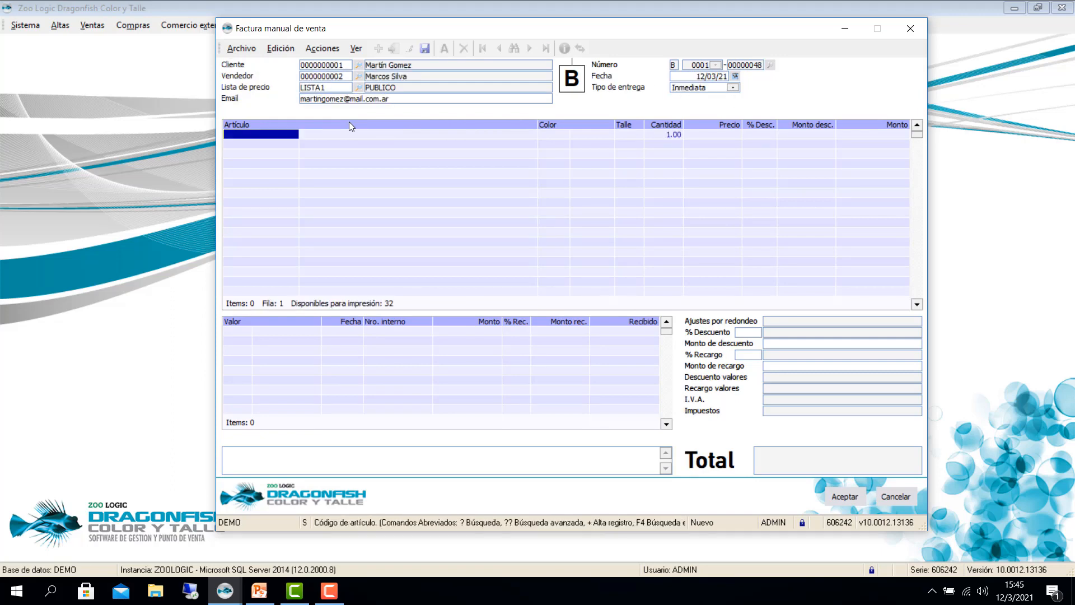
pyautogui.write('01010001')
pyautogui.press('Return')
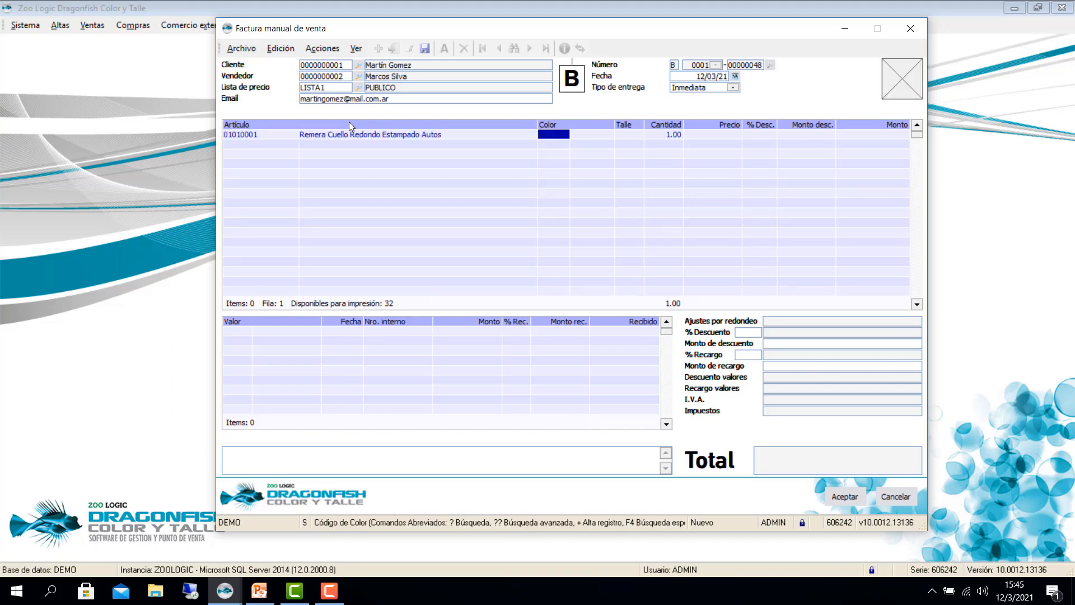
pyautogui.write('0100')
pyautogui.press('Return')
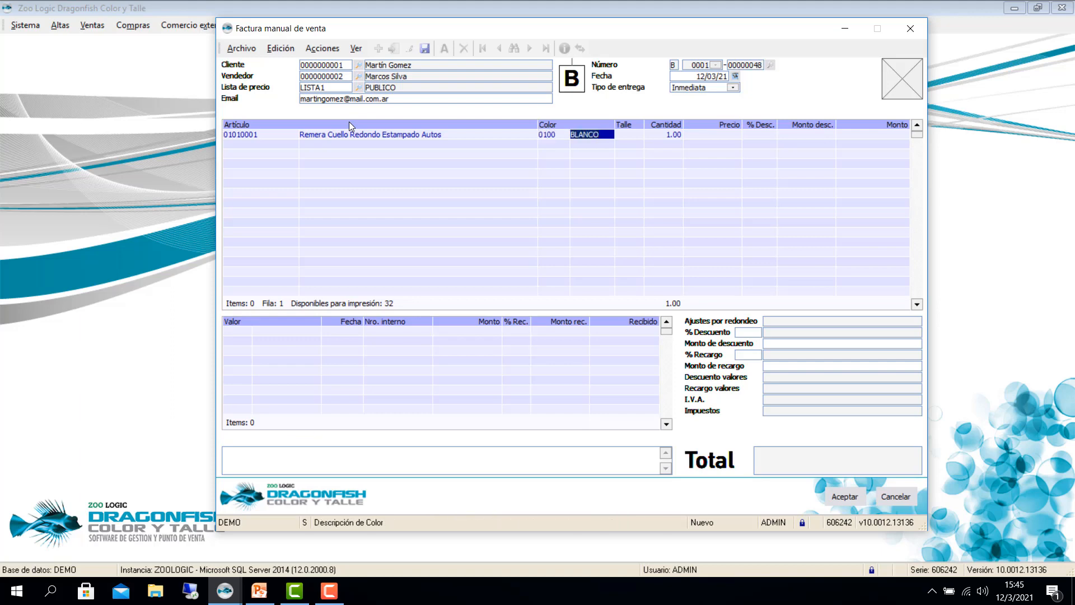
pyautogui.write('S')
pyautogui.press('Return')
# Step: Set quantity 10 at unit price 10000 with no discounts, totalling 100000.00
pyautogui.write('10')
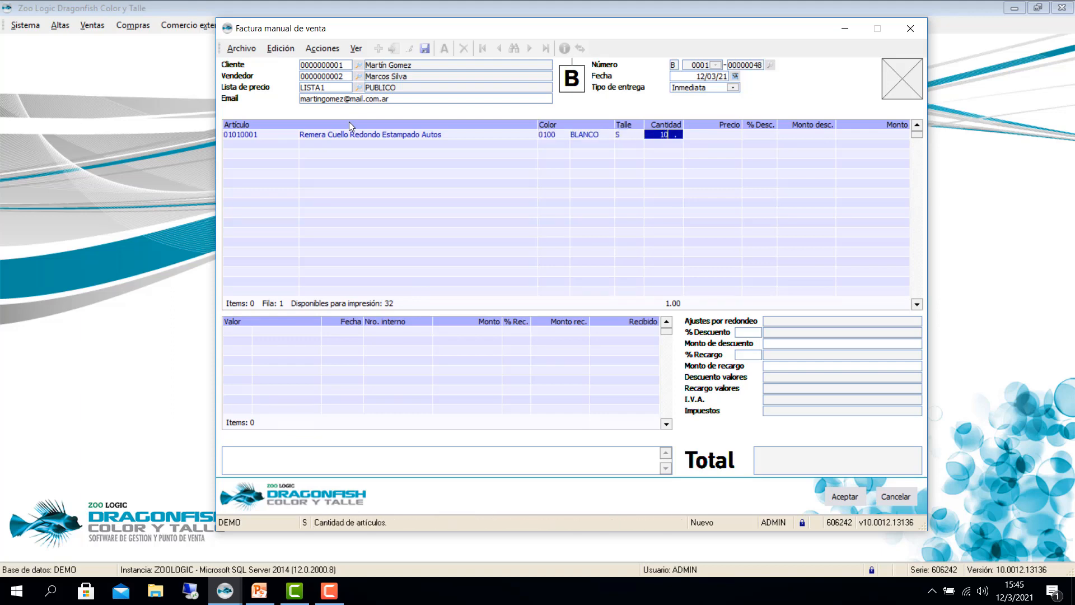
pyautogui.press('Return')
pyautogui.write('10000')
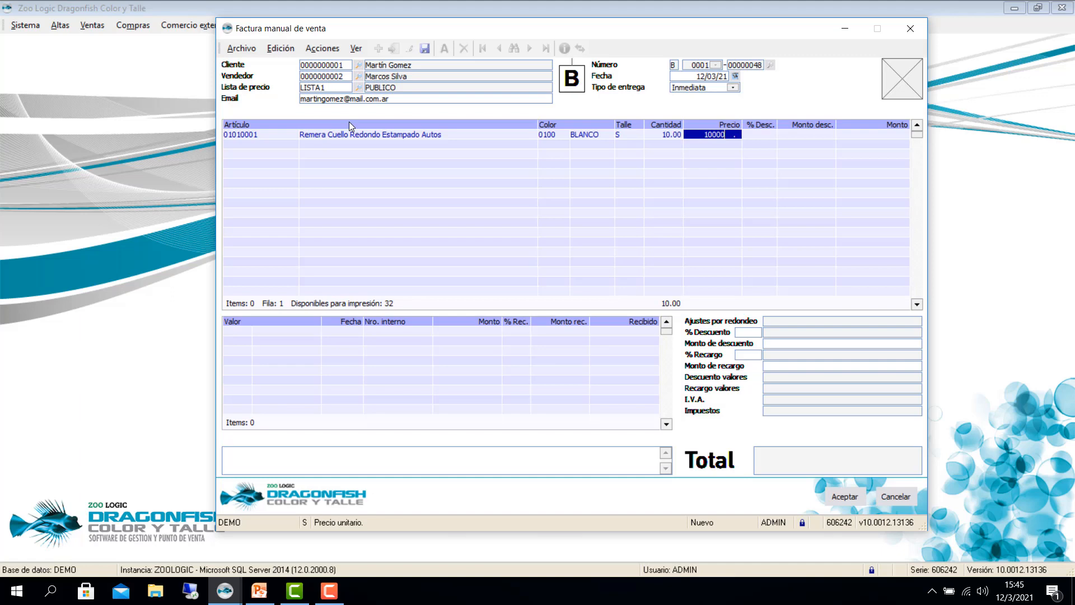
pyautogui.press('Return')
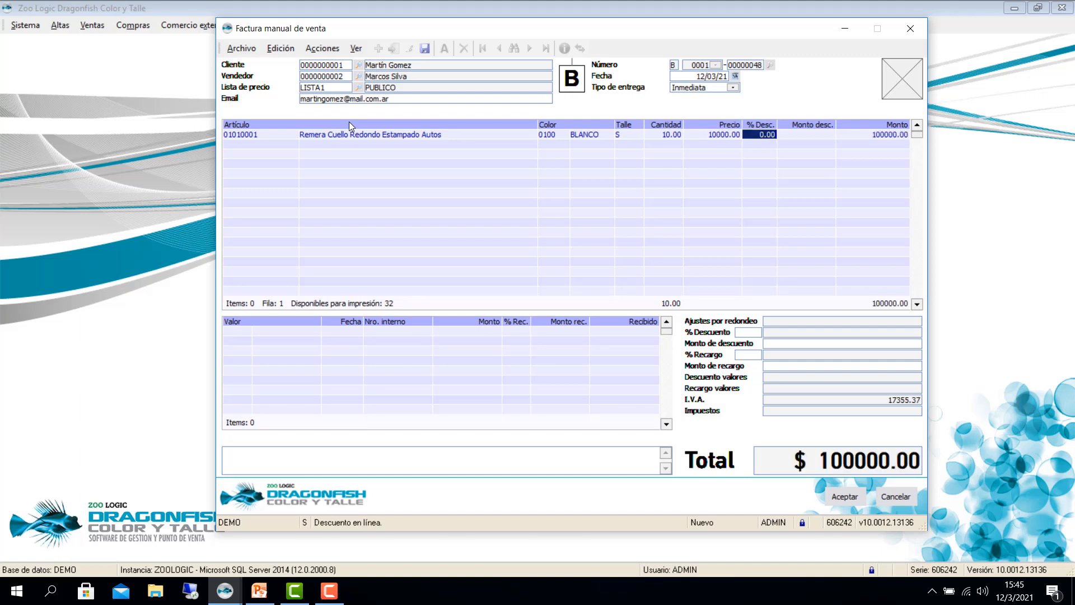
pyautogui.press('Return')
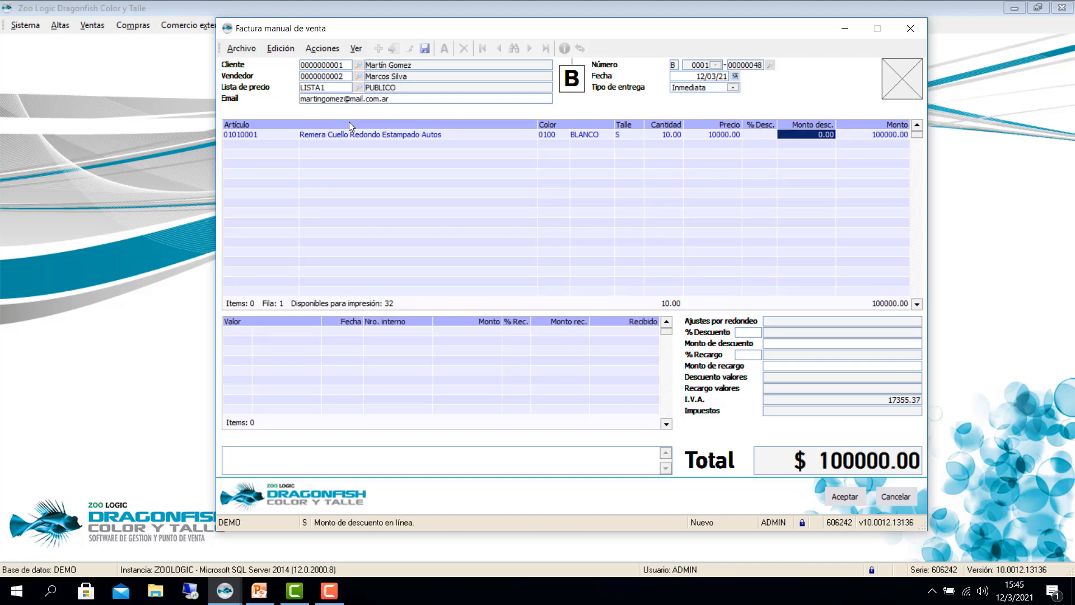
pyautogui.press('Return')
pyautogui.press('Return')
pyautogui.press('Return')
pyautogui.press('Return')
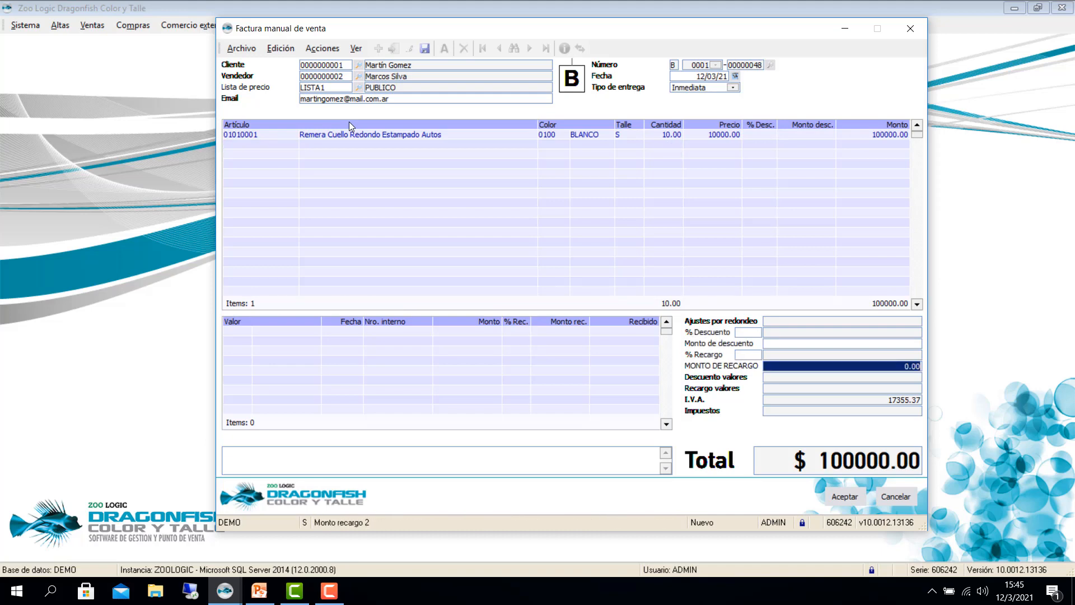
pyautogui.press('Return')
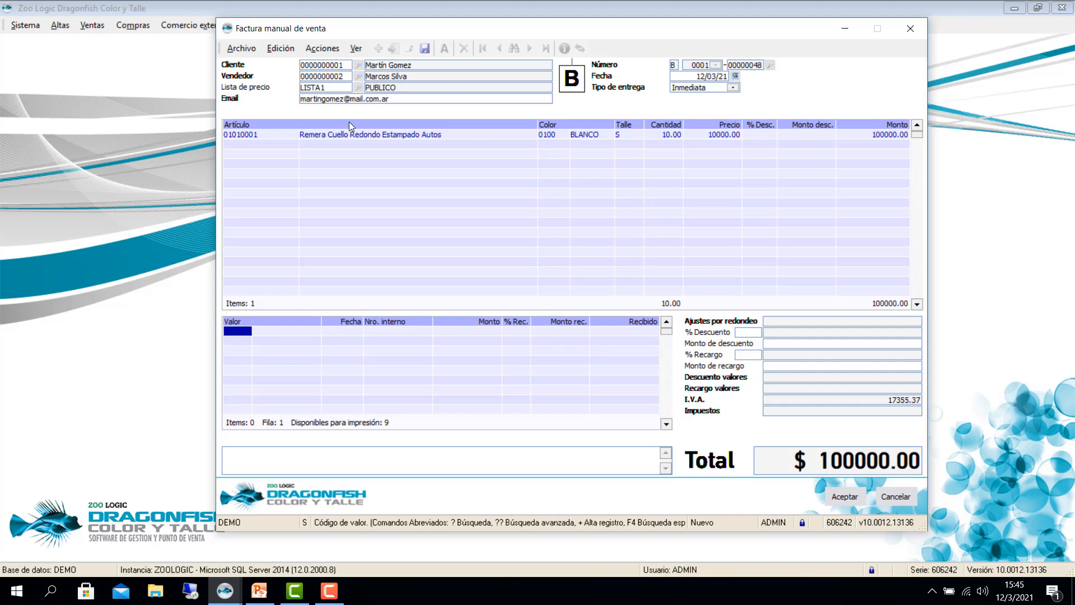
# Step: Add a CHT payment: BBVA (entity 17) cheque 19292922 for 50000.00
pyautogui.write('CHT')
pyautogui.press('Return')
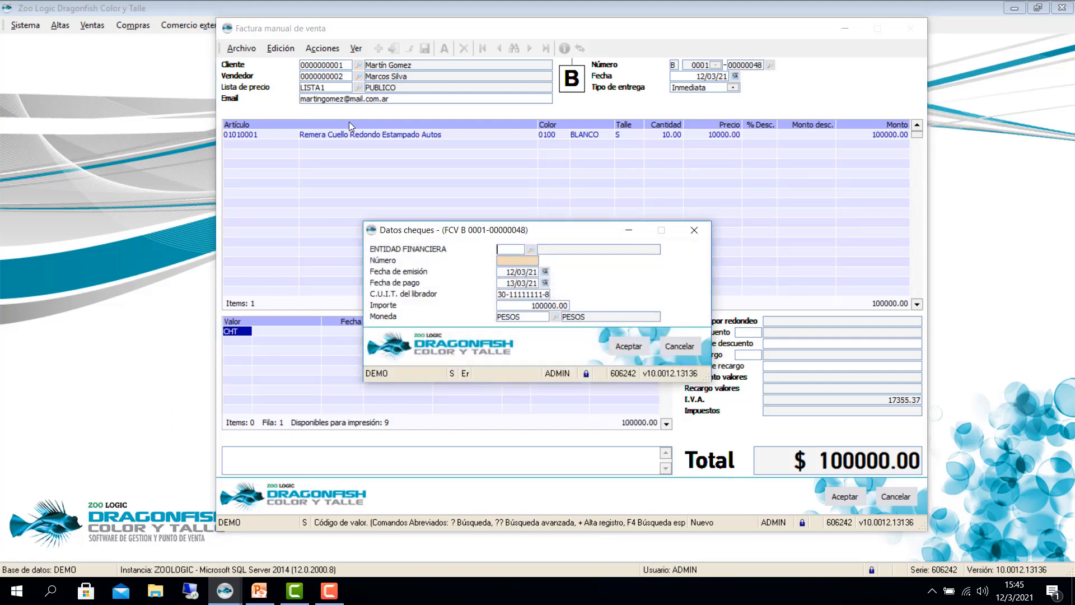
pyautogui.write('17')
pyautogui.press('Return')
pyautogui.write('19')
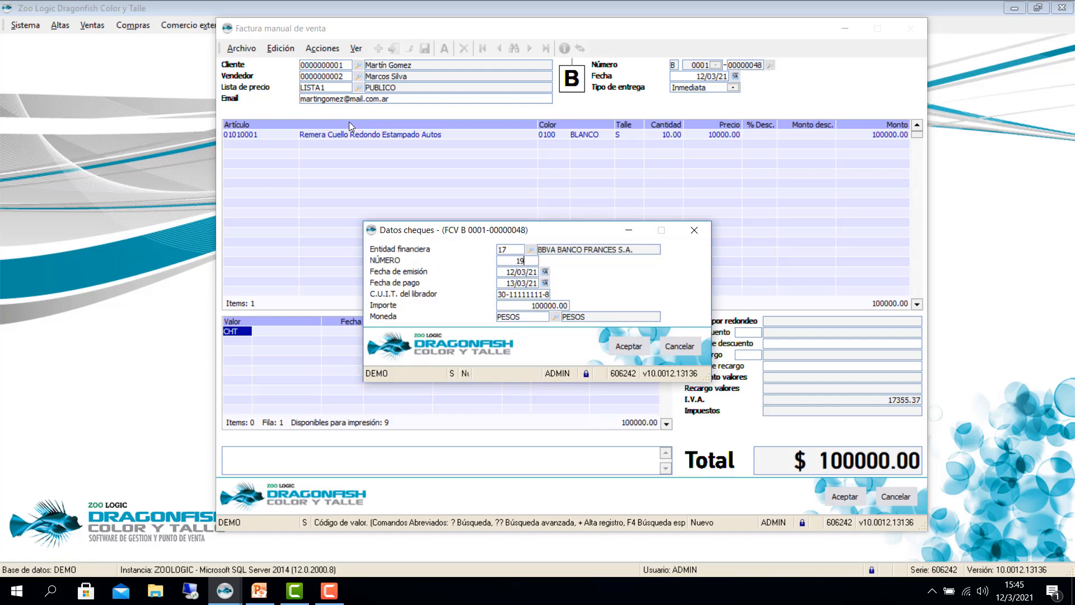
pyautogui.write('292922')
pyautogui.press('Return')
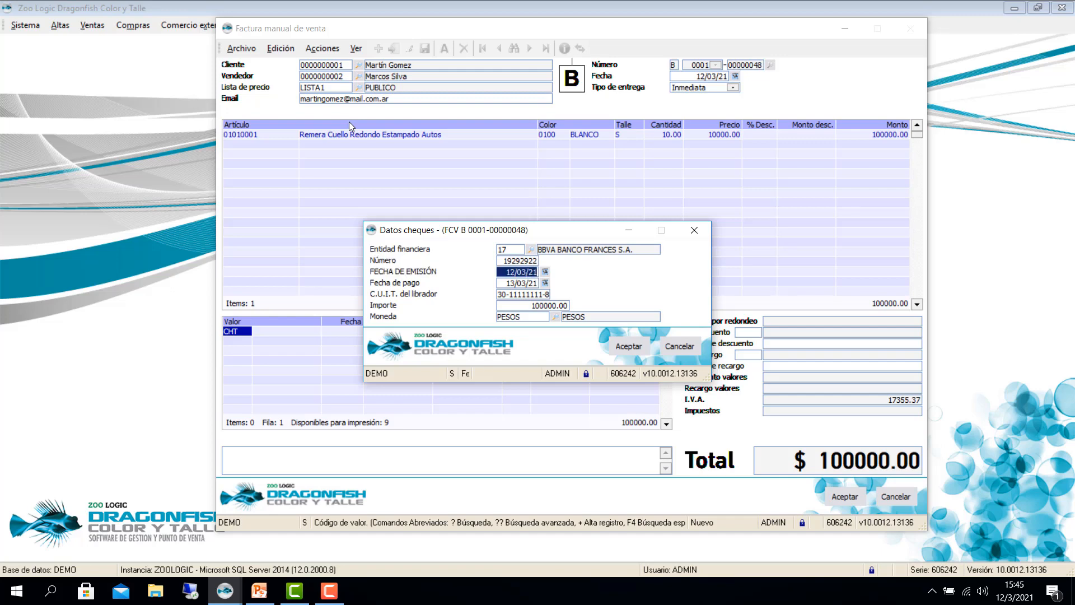
pyautogui.press('Return')
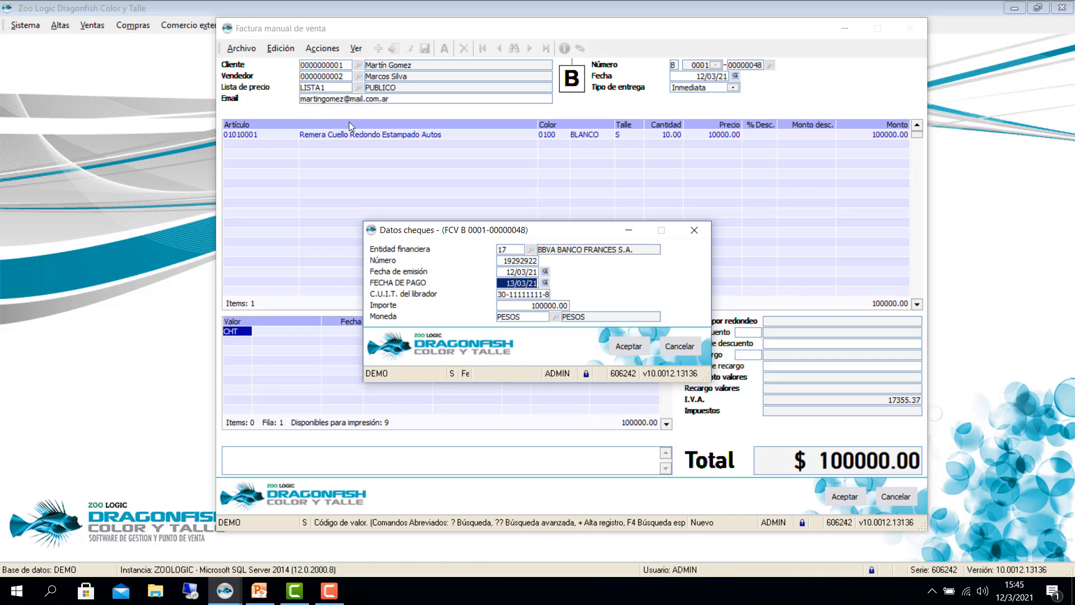
pyautogui.press('Return')
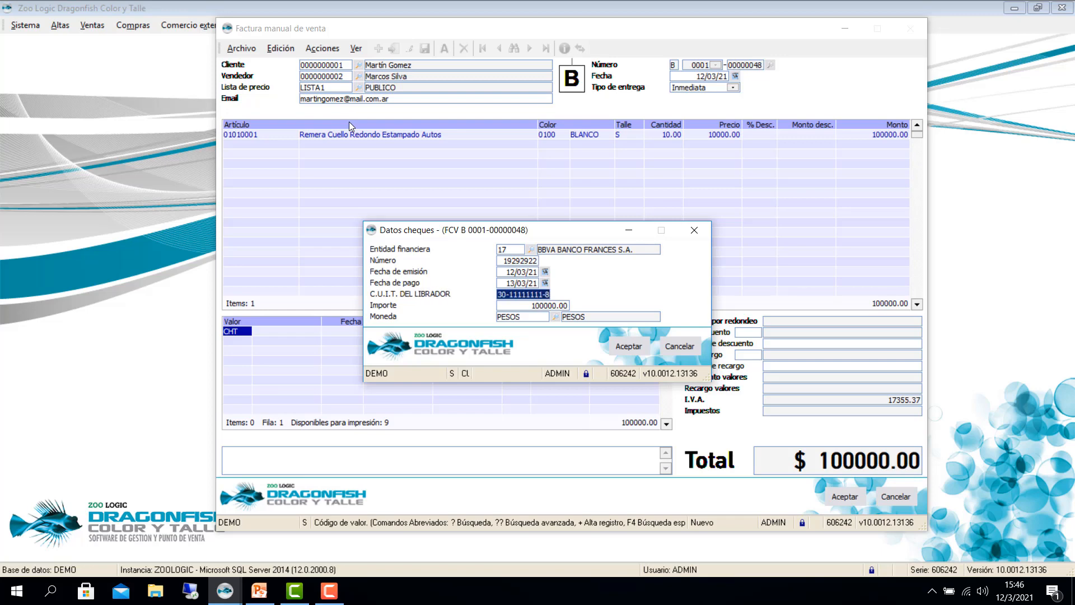
pyautogui.press('Return')
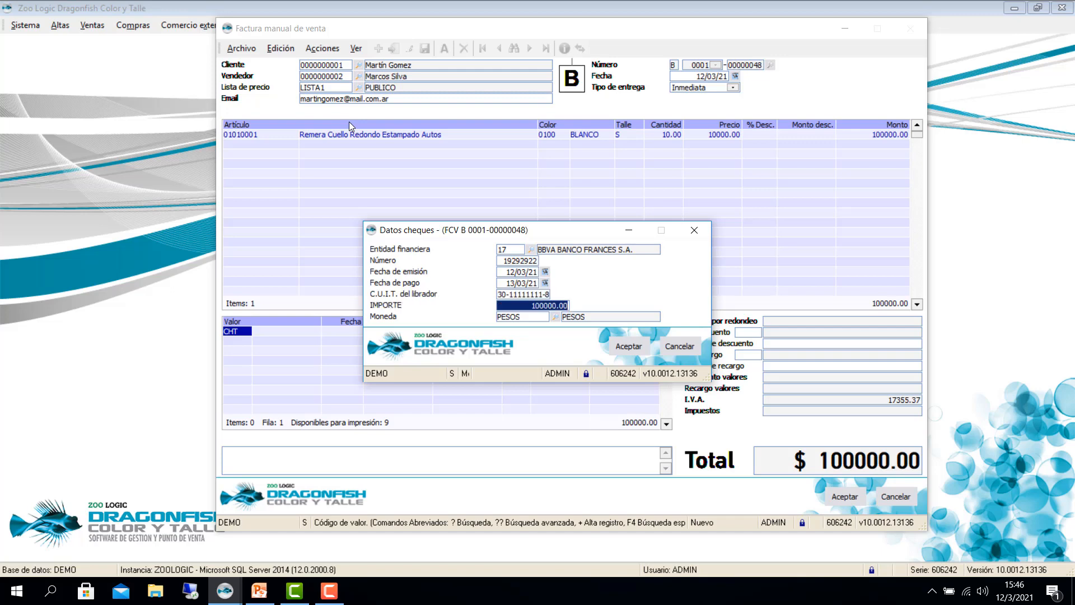
pyautogui.write('50000')
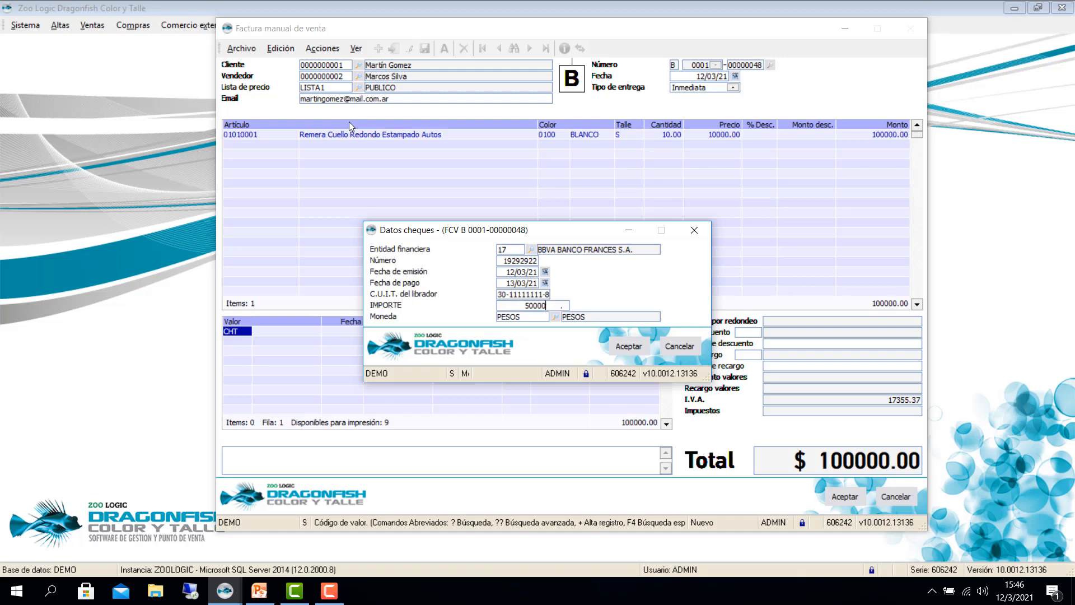
pyautogui.press('Return')
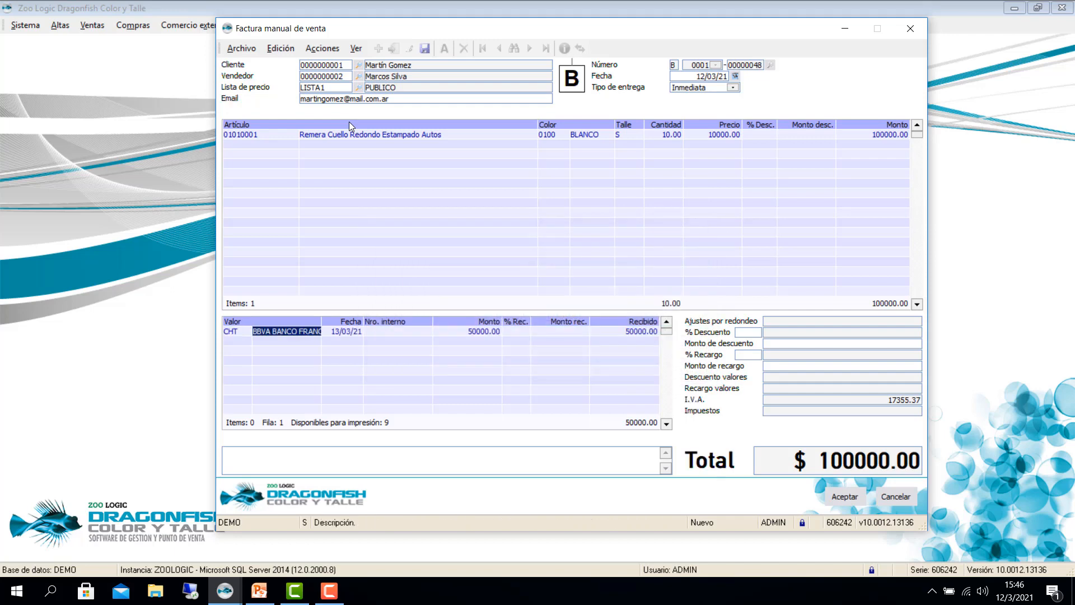
# Step: Add a second bank 17 cheque, 27373733, for 50000.00 and save the invoice
pyautogui.press('Return')
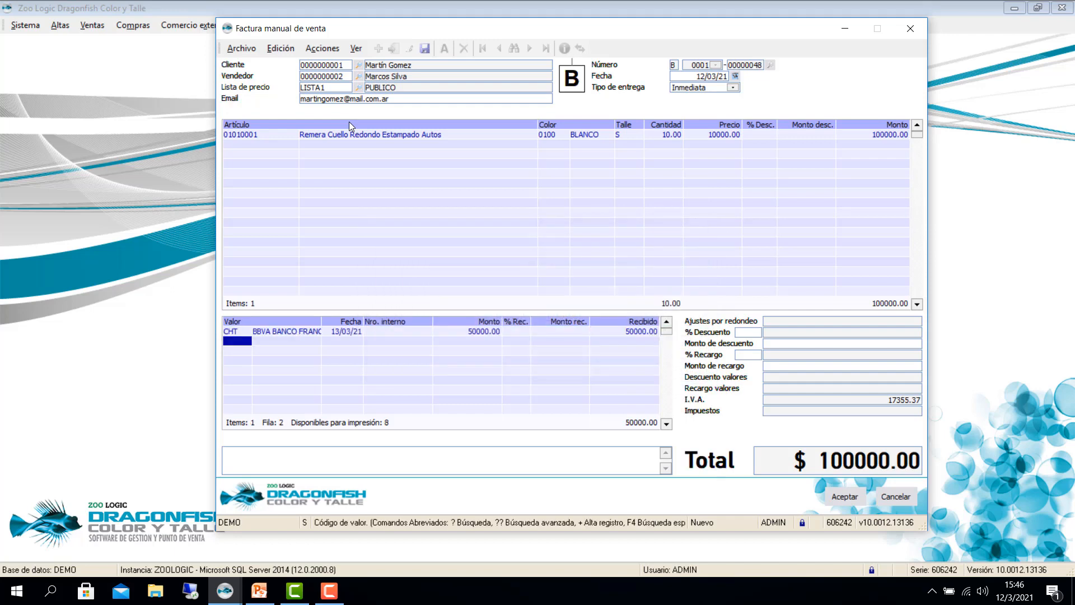
pyautogui.write('CHT')
pyautogui.press('Return')
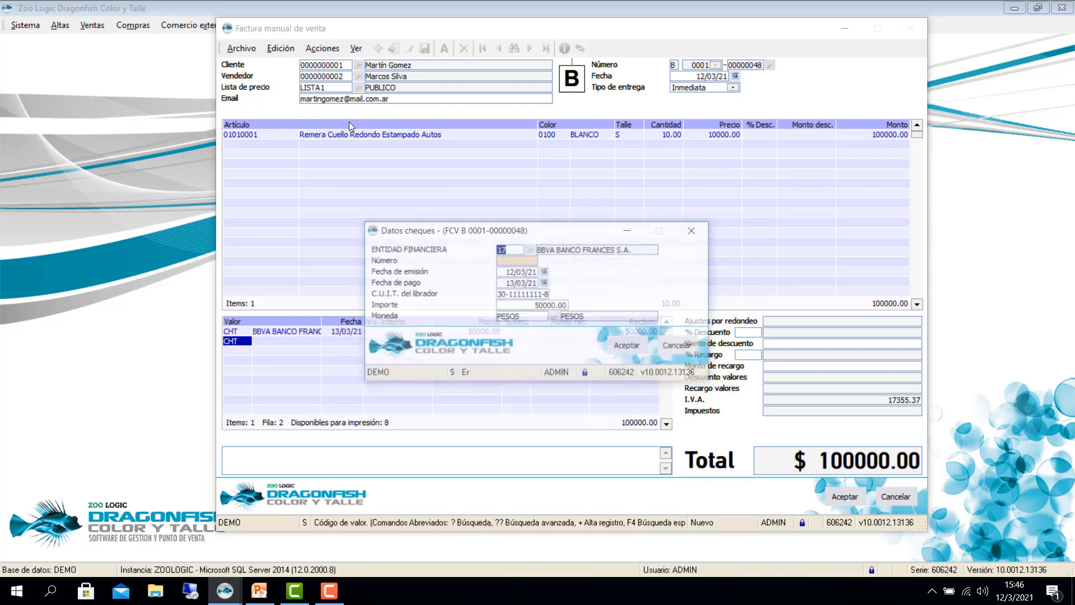
pyautogui.press('Return')
pyautogui.write('27373733')
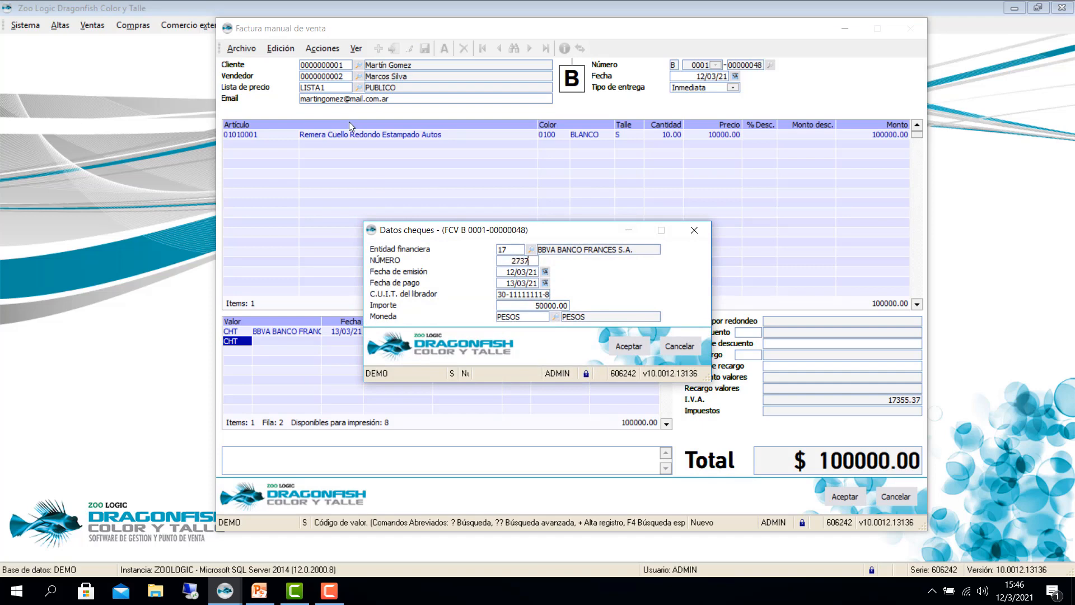
pyautogui.press('Return')
pyautogui.press('Return')
pyautogui.press('Return')
pyautogui.press('Return')
pyautogui.press('Return')
pyautogui.press('Return')
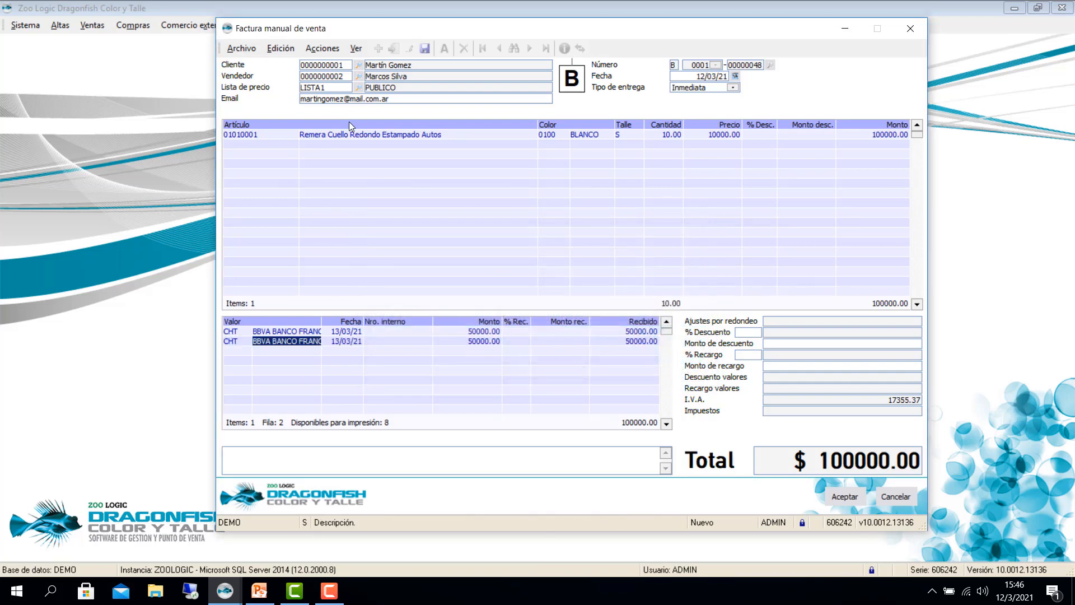
pyautogui.press('Return')
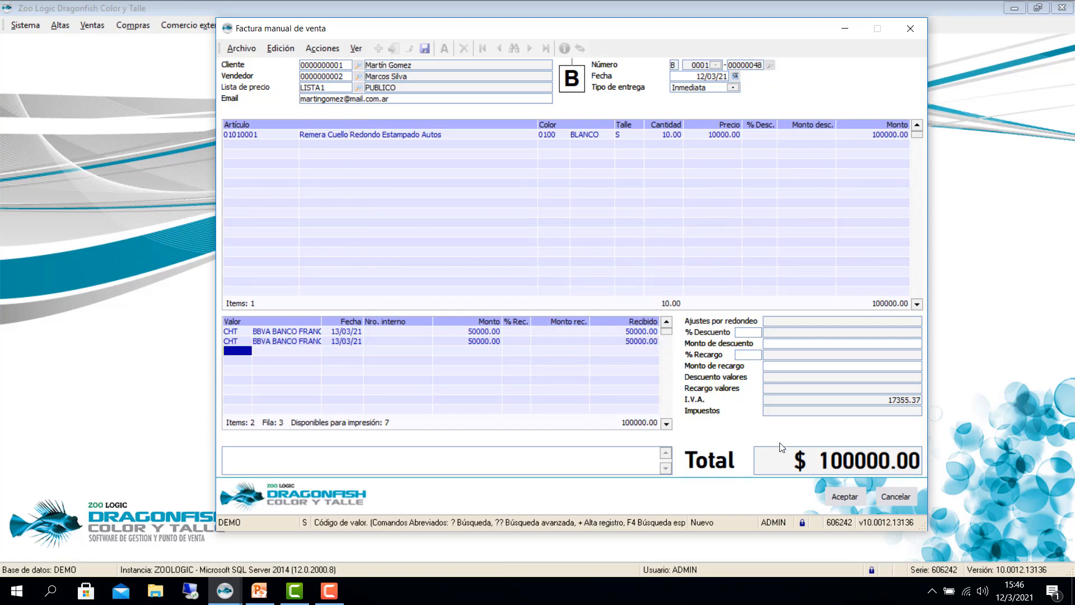
pyautogui.click(832, 497)
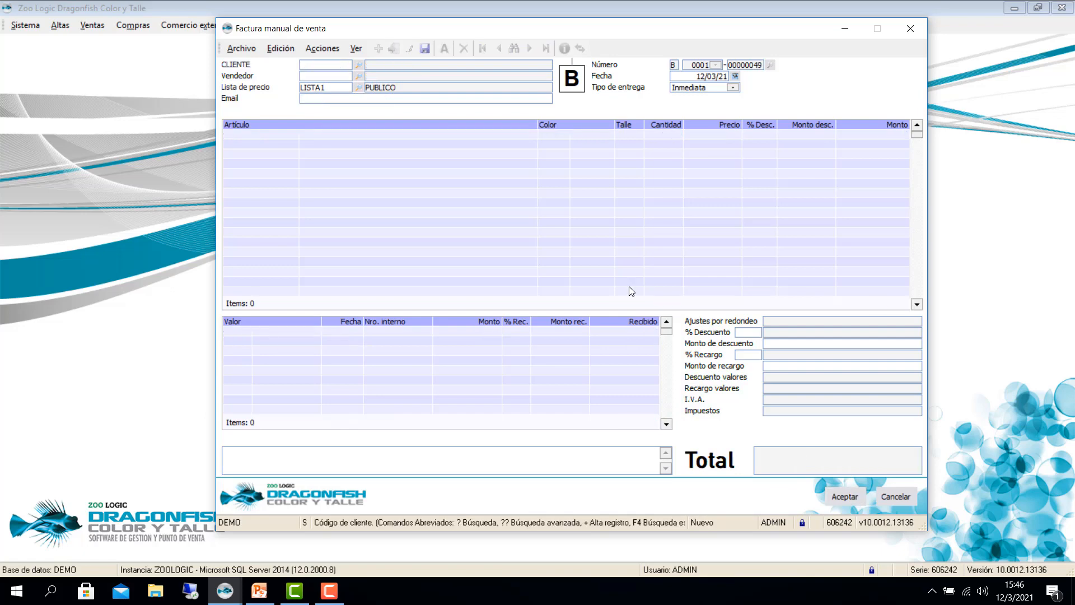
pyautogui.press('Escape')
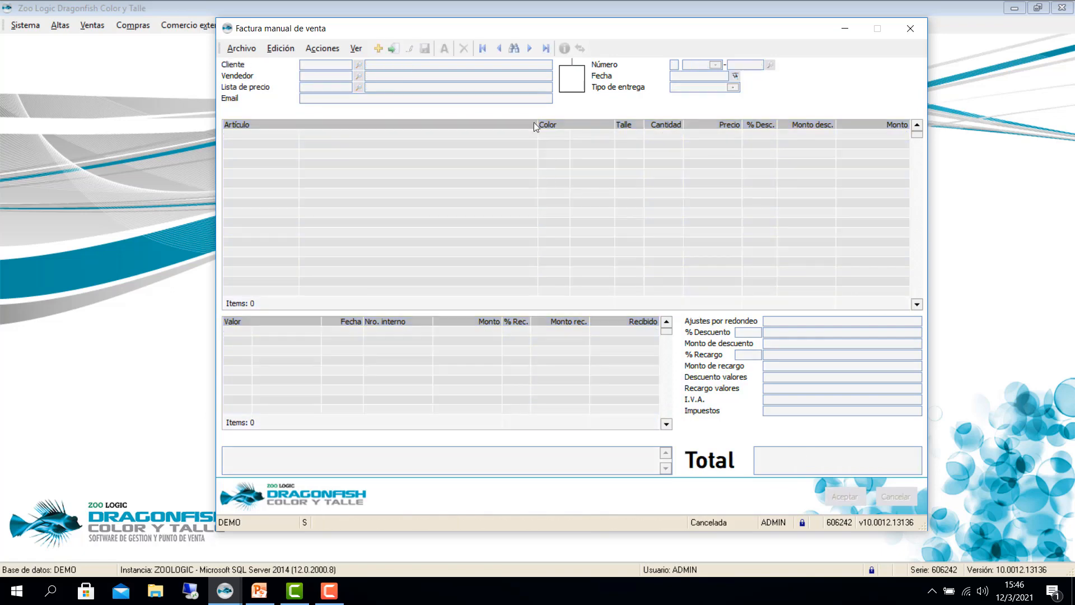
pyautogui.click(545, 48)
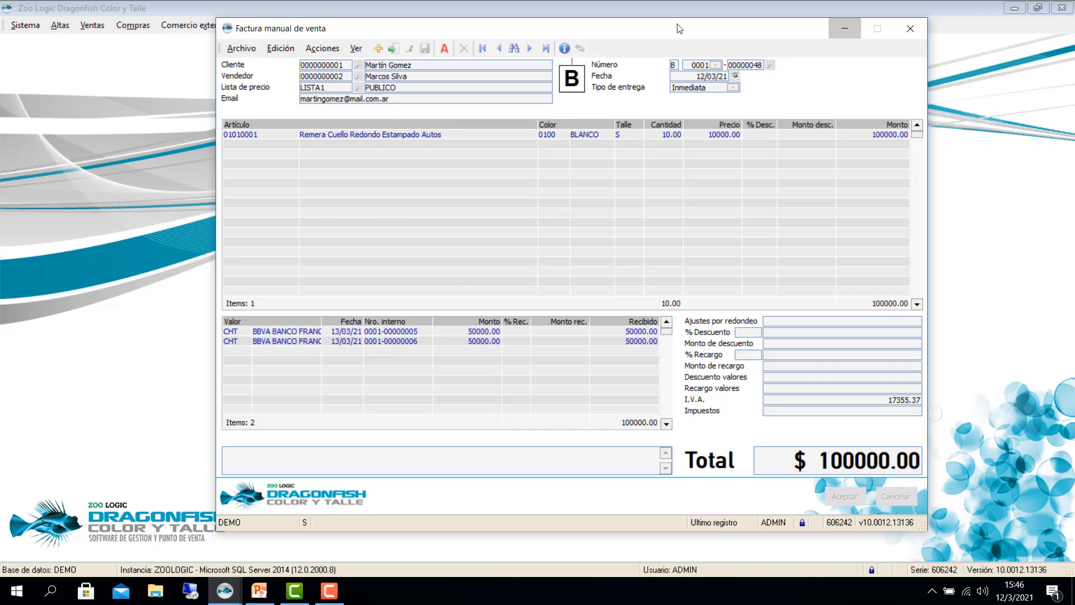
pyautogui.click(845, 30)
pyautogui.click(260, 591)
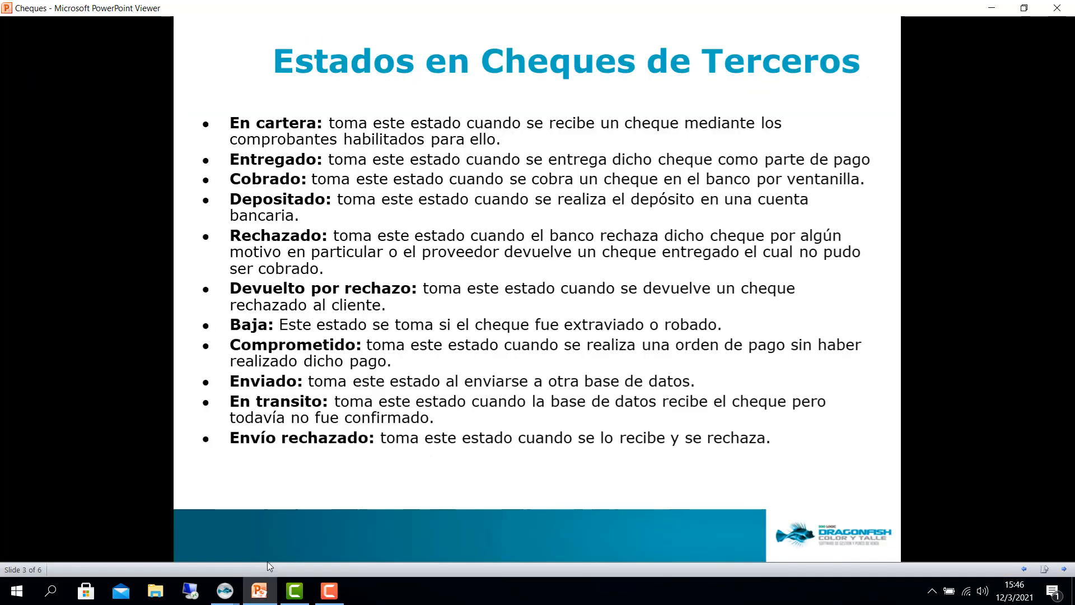
# Step: Advance to slide 4, Entidad de Cheques, then bring the main Dragonfish window forward
pyautogui.click(327, 459)
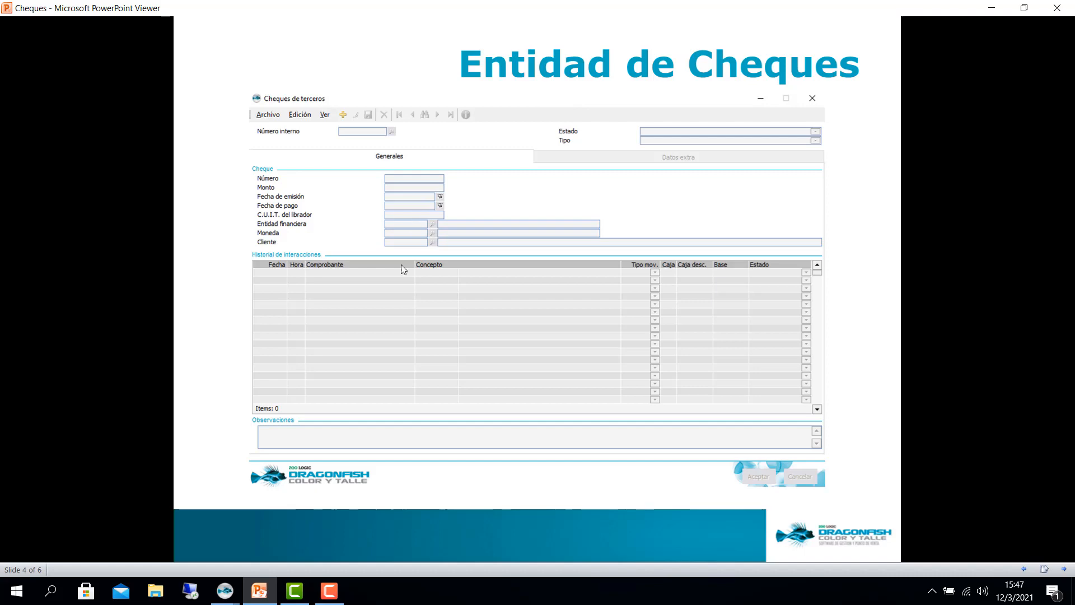
pyautogui.click(223, 599)
pyautogui.click(140, 533)
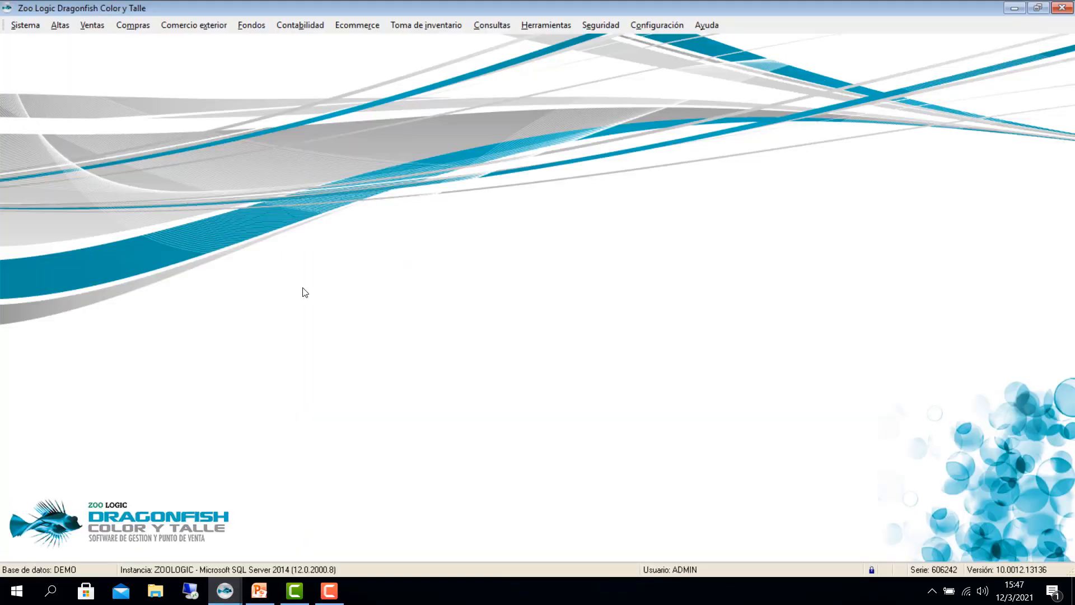
# Step: Open Fondos > Cheques de terceros > Cheques and browse both 50000.00 cheques, ending on 19292922
pyautogui.click(252, 26)
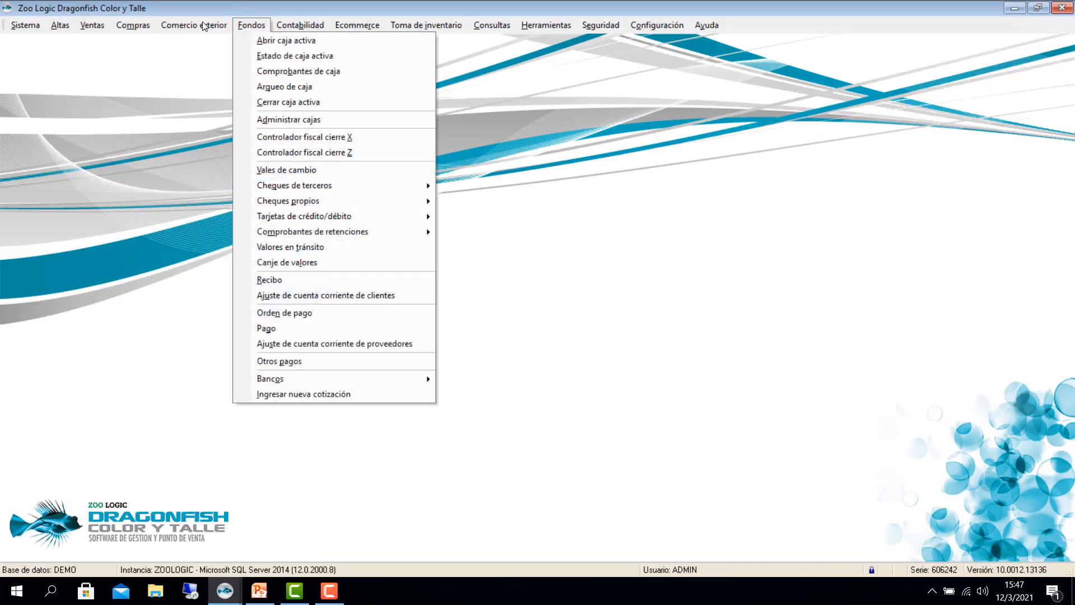
pyautogui.moveTo(311, 186)
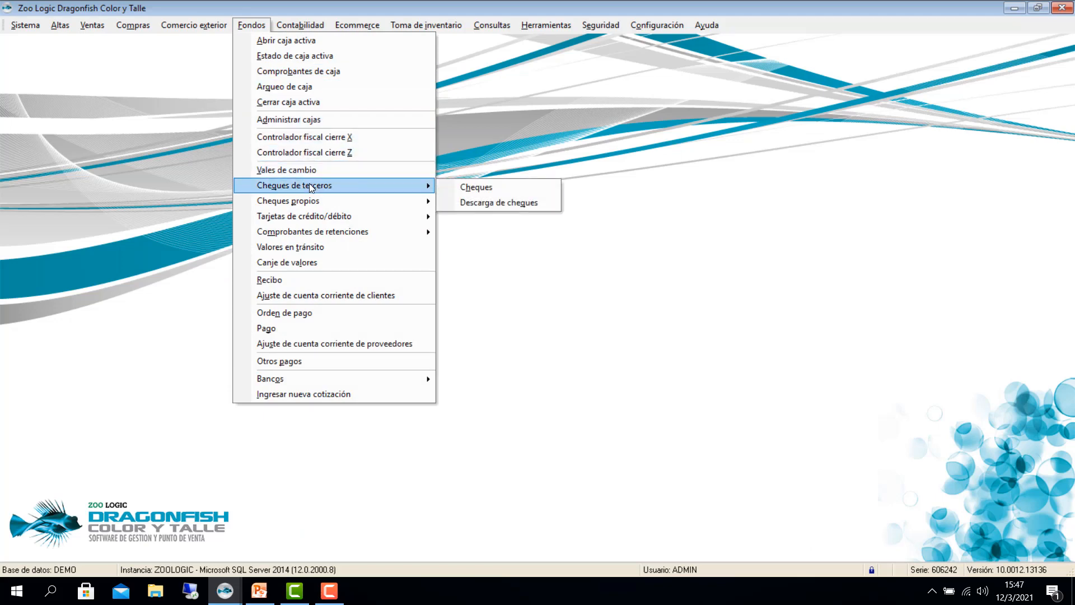
pyautogui.click(476, 187)
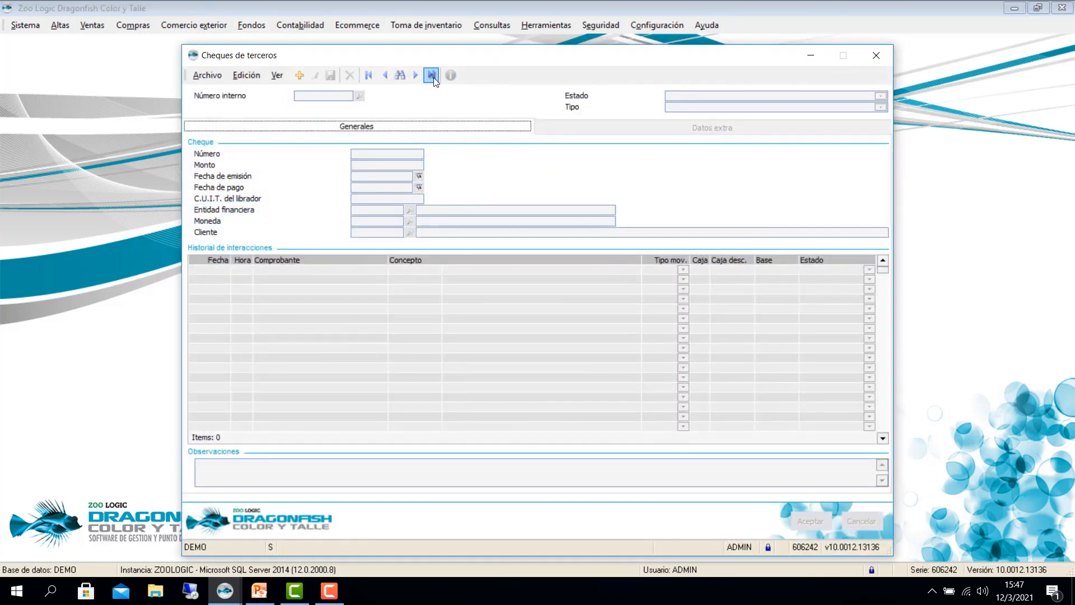
pyautogui.click(431, 75)
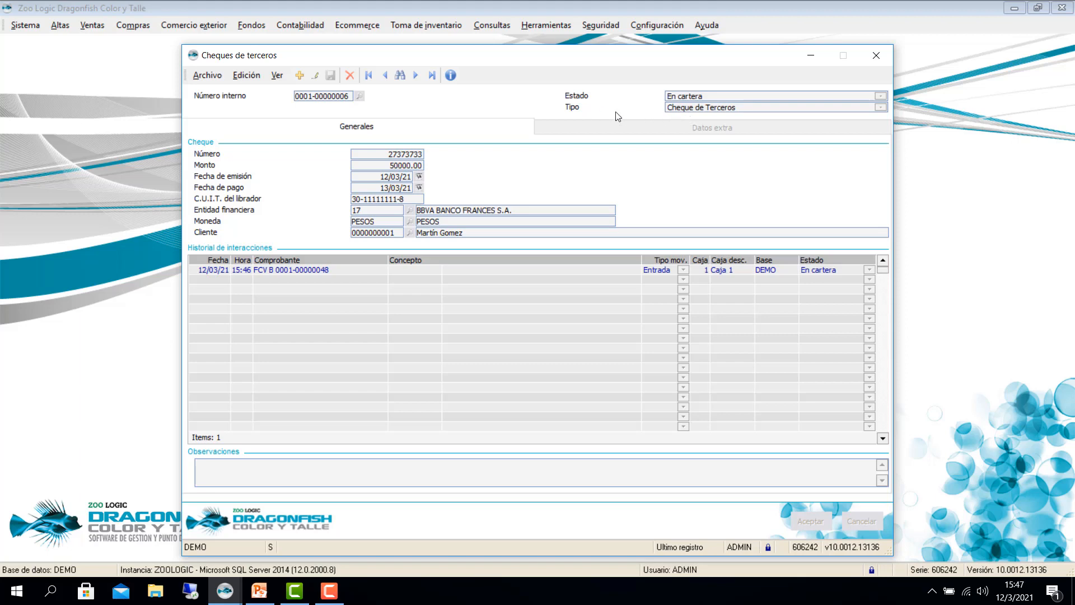
pyautogui.click(384, 75)
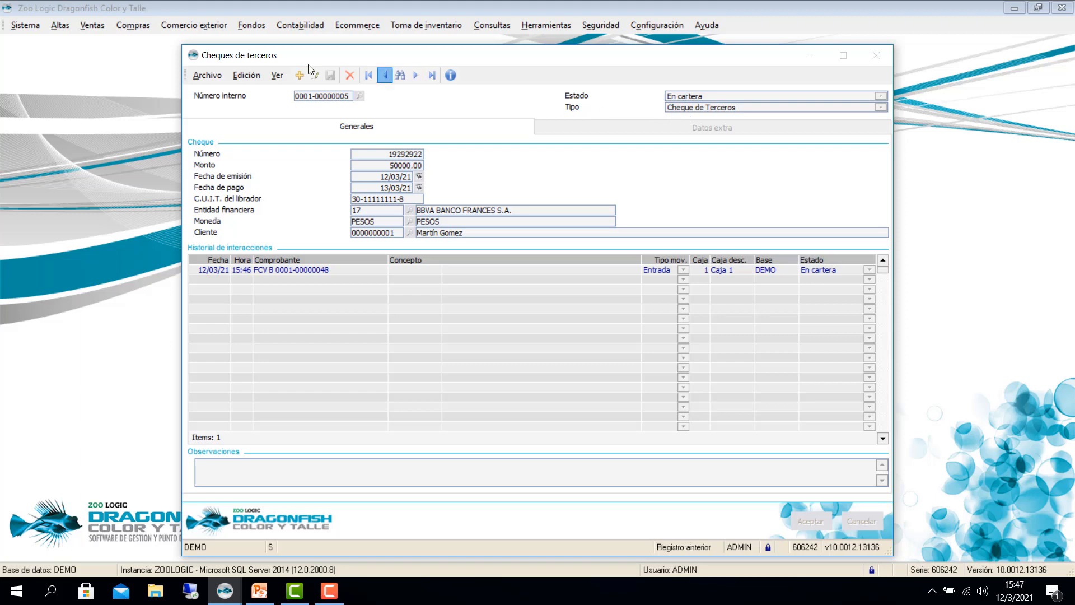
pyautogui.click(385, 75)
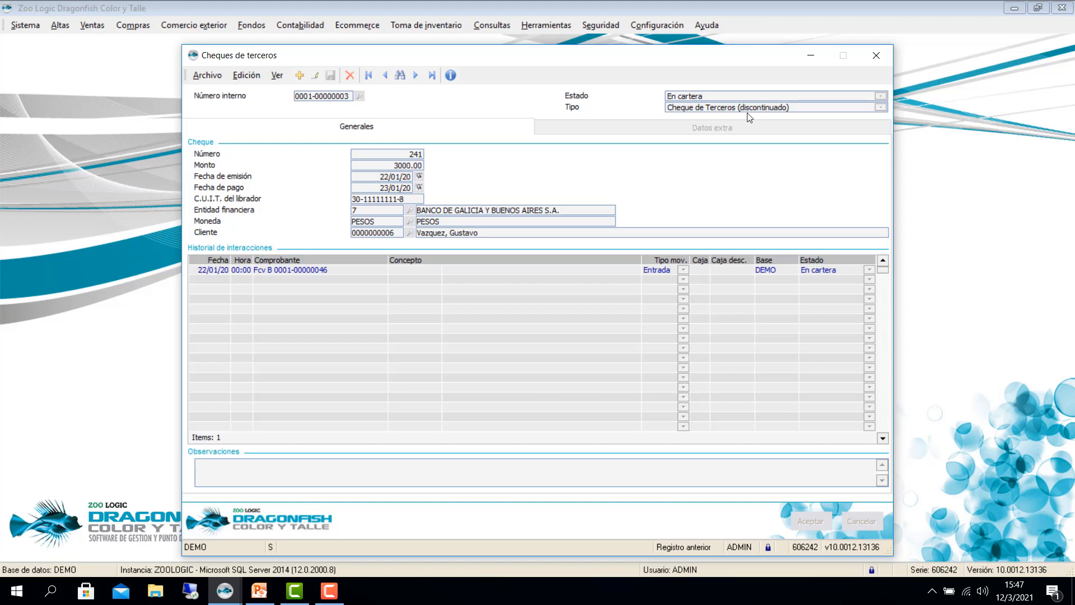
pyautogui.click(432, 75)
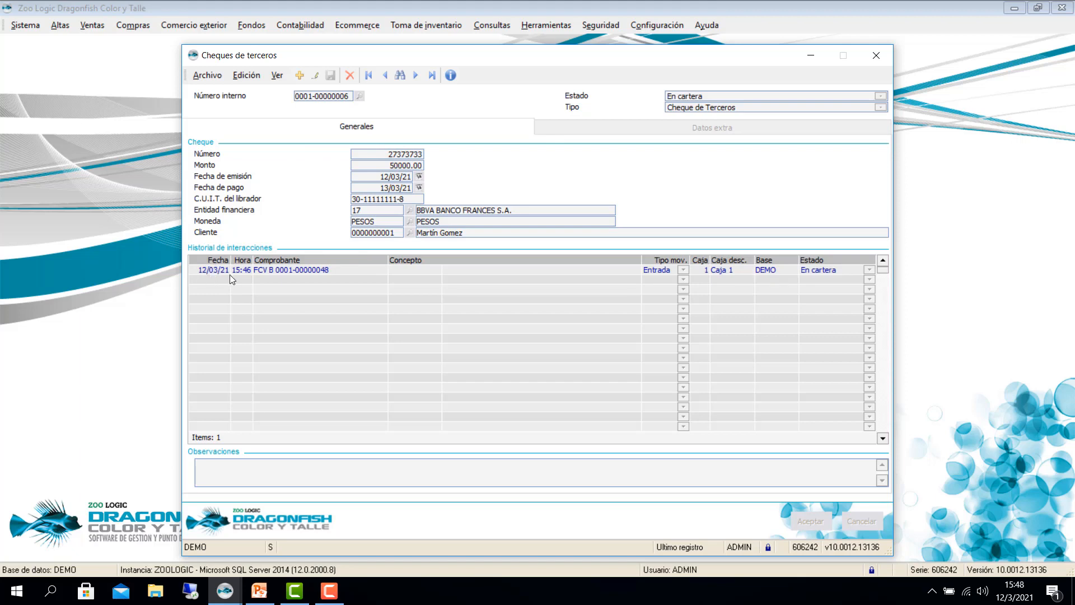
pyautogui.moveTo(286, 269)
# Step: Minimize the cheques register, show slide 5 'Ejemplo 1', then return to Dragonfish's main window
pyautogui.click(416, 75)
pyautogui.click(811, 55)
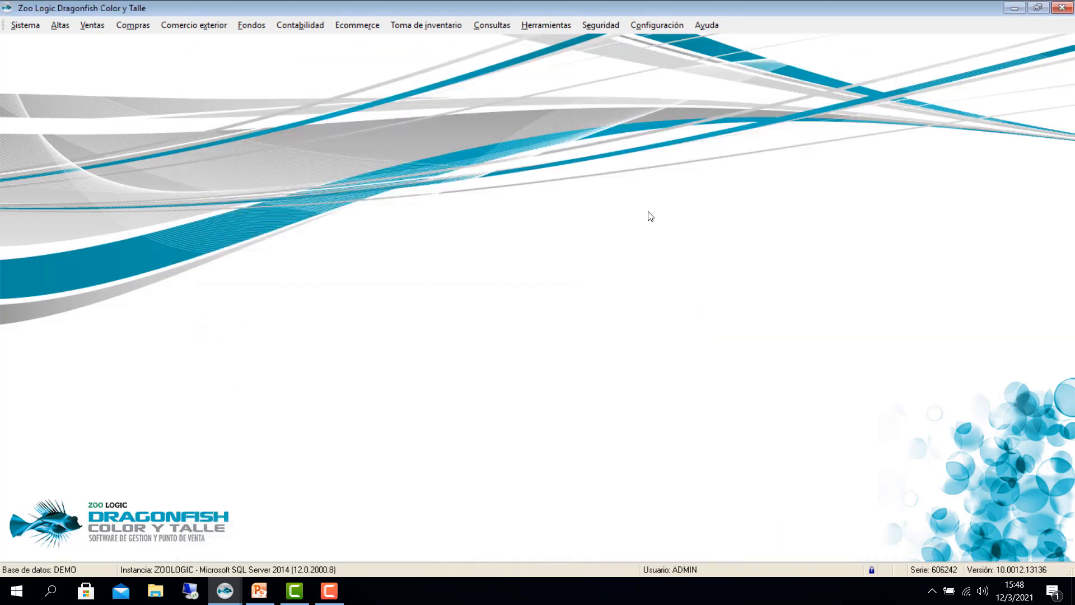
pyautogui.click(259, 591)
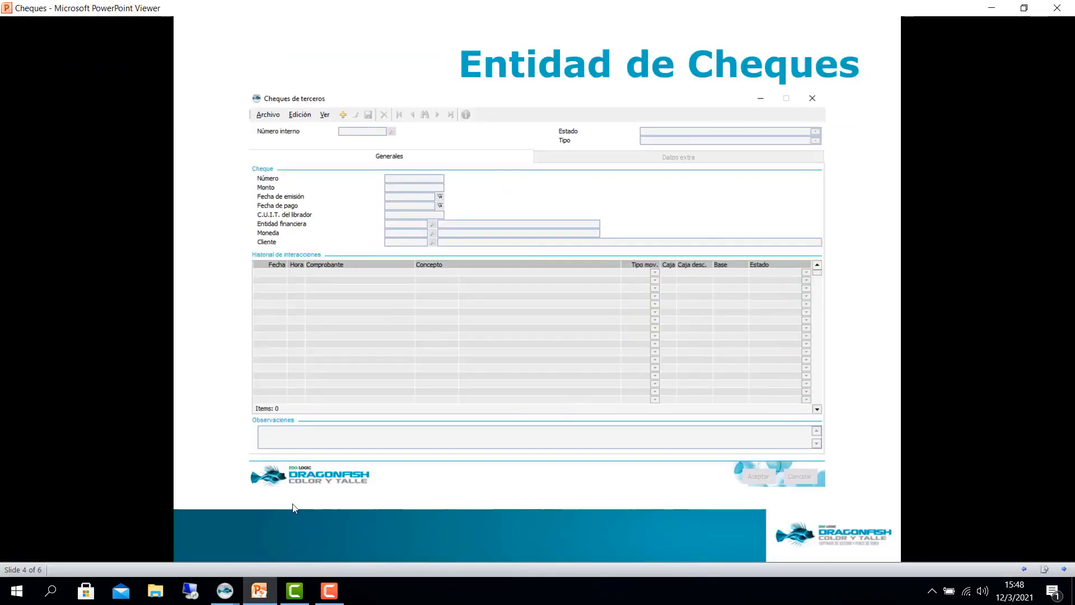
pyautogui.click(309, 485)
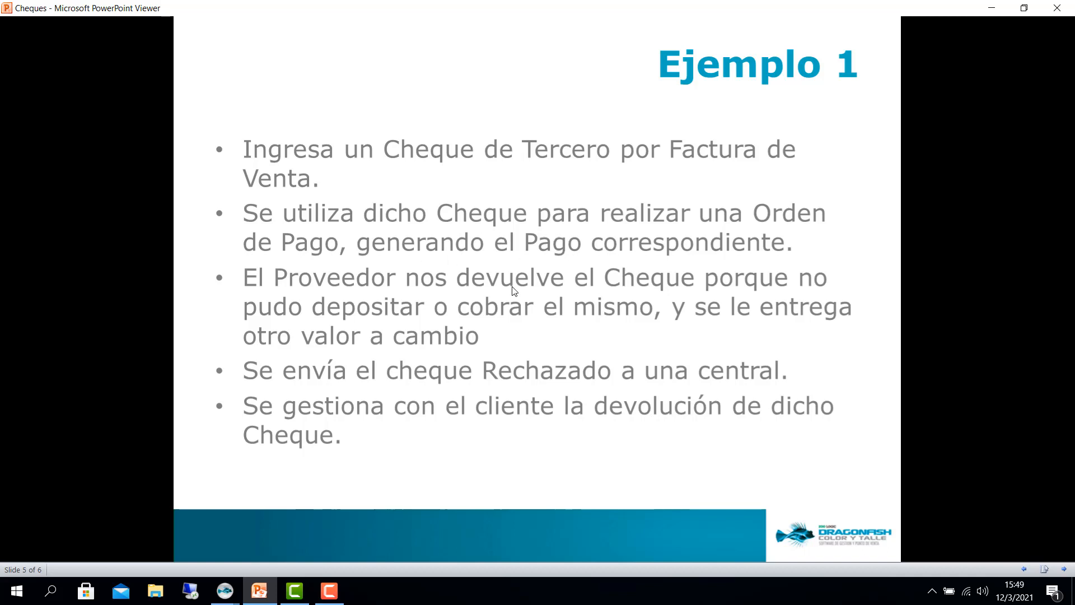
pyautogui.click(227, 591)
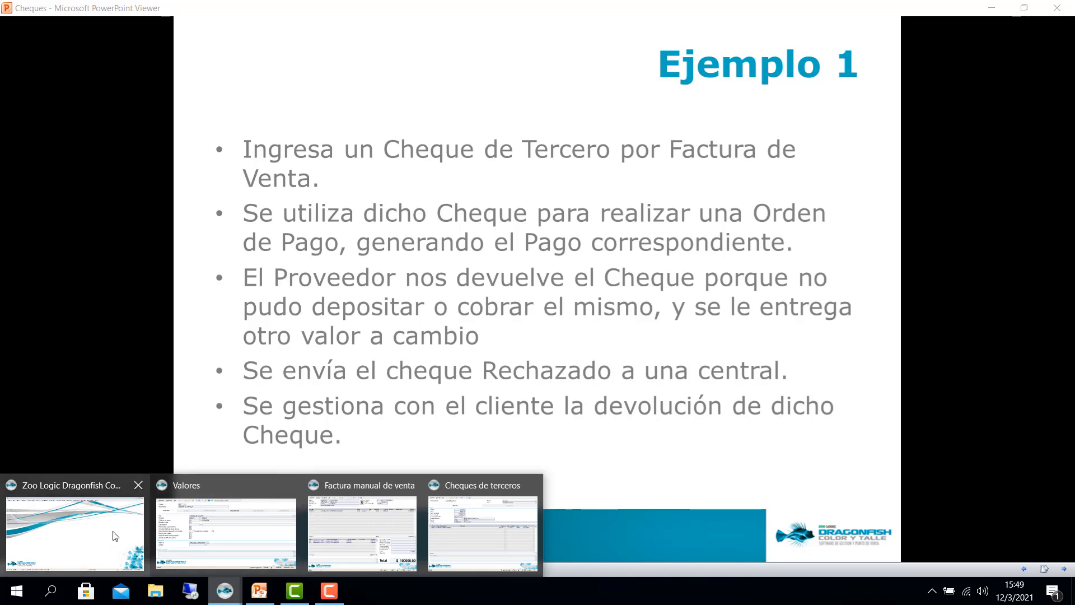
pyautogui.click(84, 532)
pyautogui.click(647, 31)
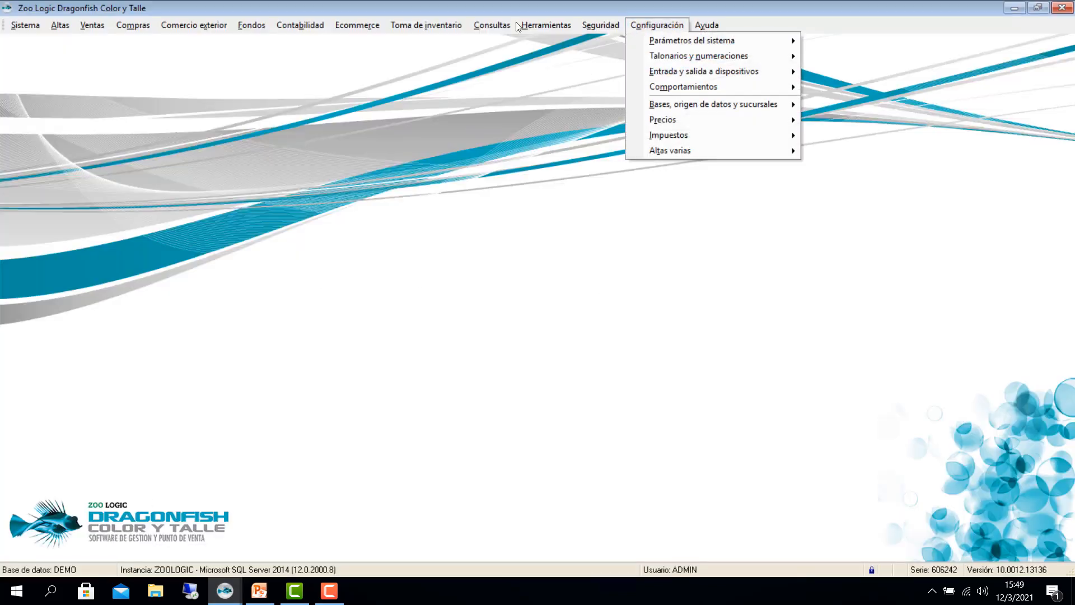
pyautogui.moveTo(653, 42)
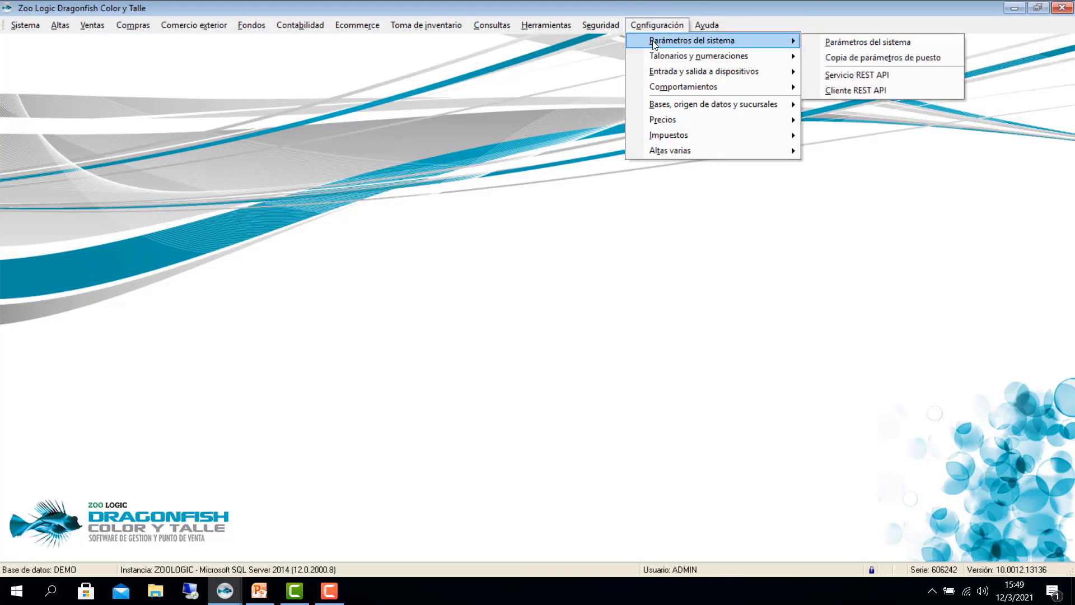
pyautogui.click(833, 44)
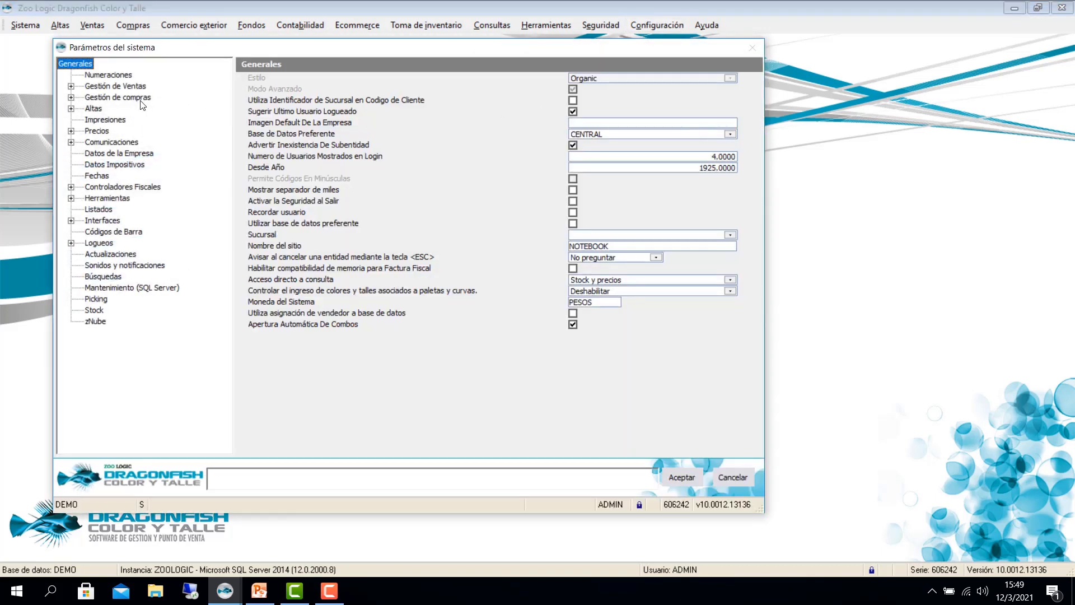
pyautogui.click(141, 100)
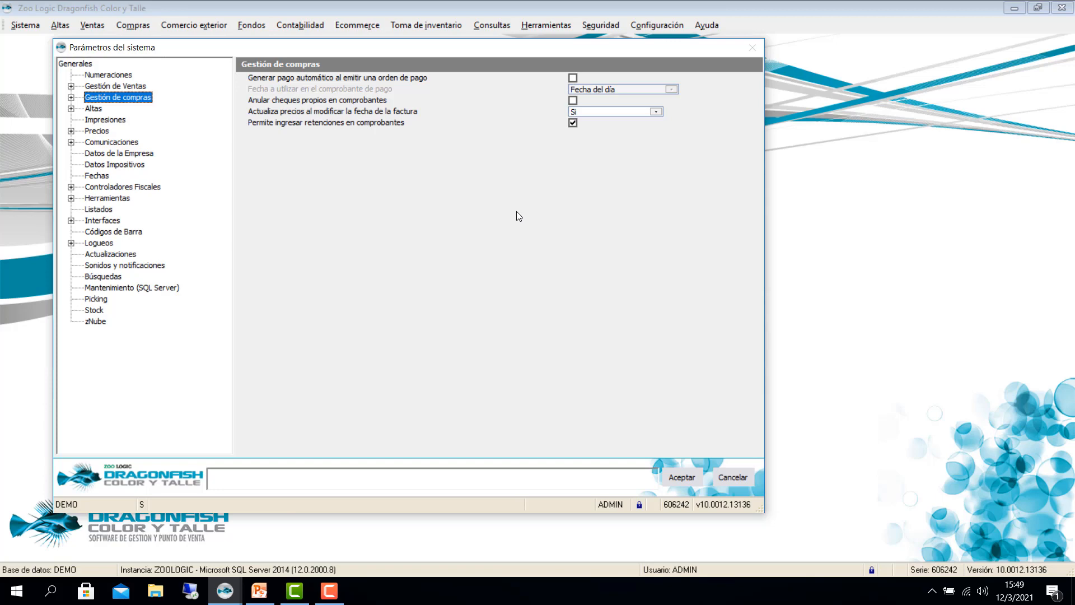
pyautogui.click(730, 476)
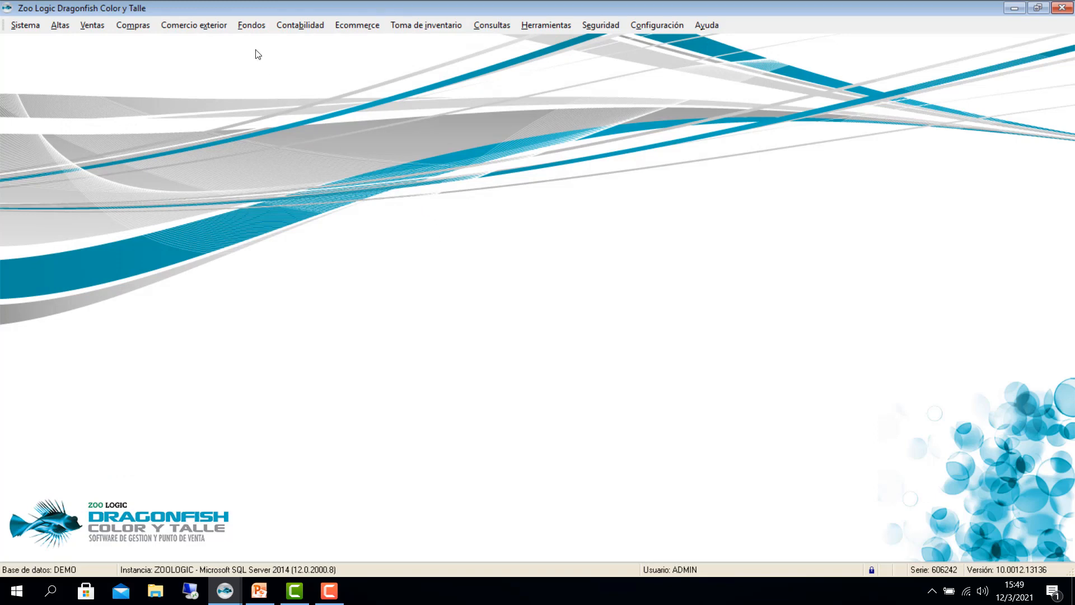
pyautogui.click(252, 25)
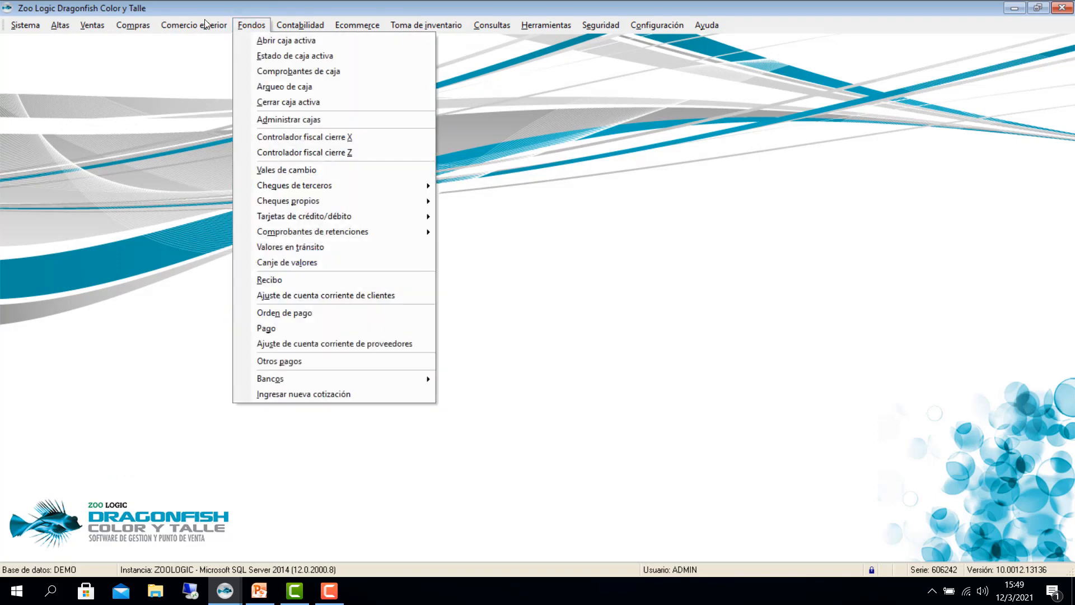
# Step: Create a new Orden de pago for supplier code 1 with 50000 as the amount to reconcile
pyautogui.click(283, 312)
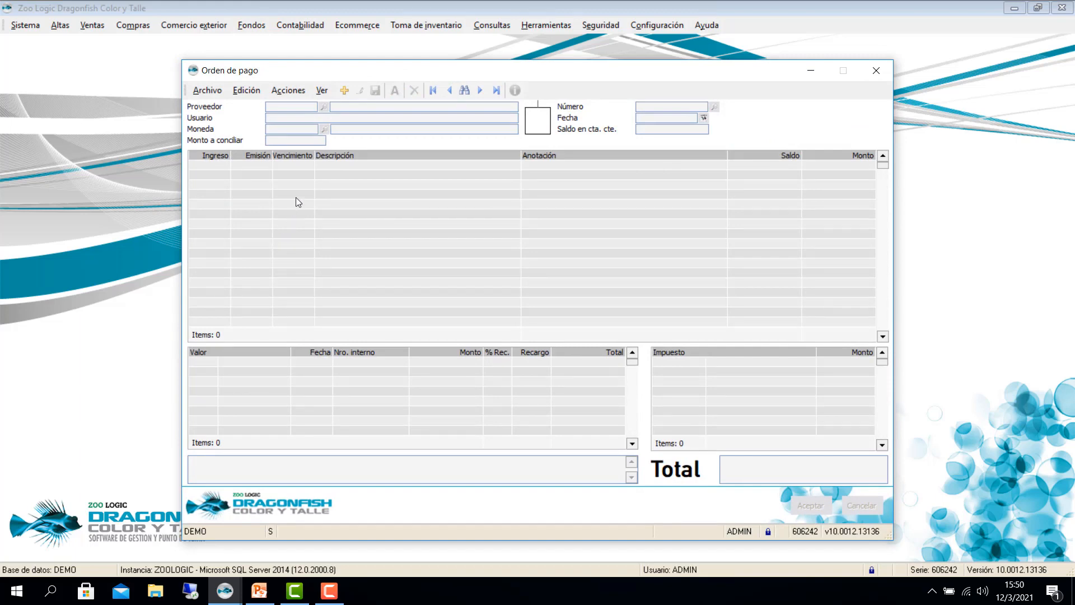
pyautogui.click(340, 93)
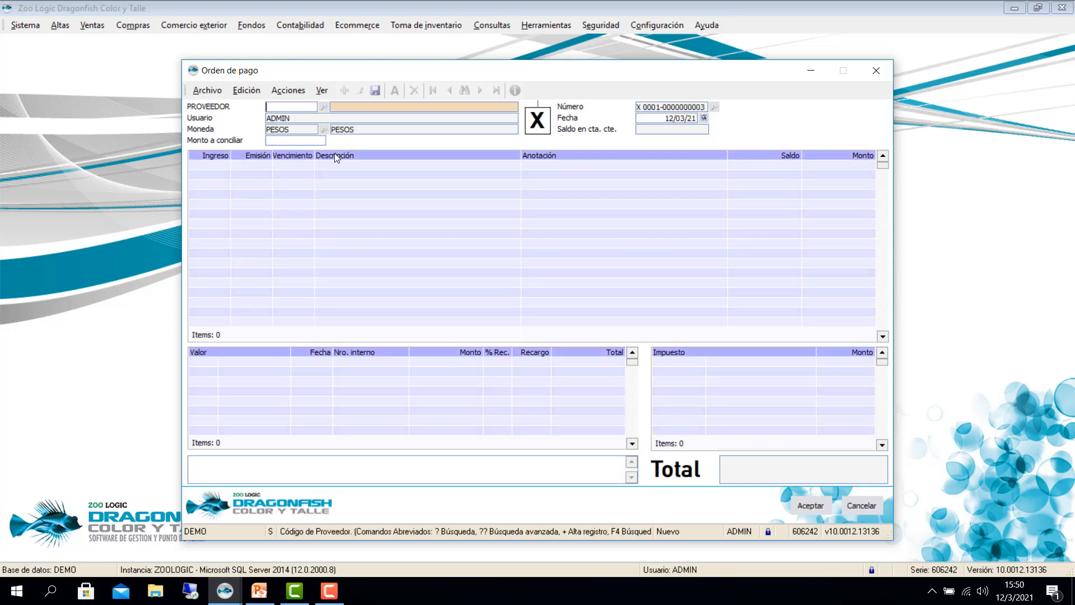
pyautogui.write('1')
pyautogui.press('Return')
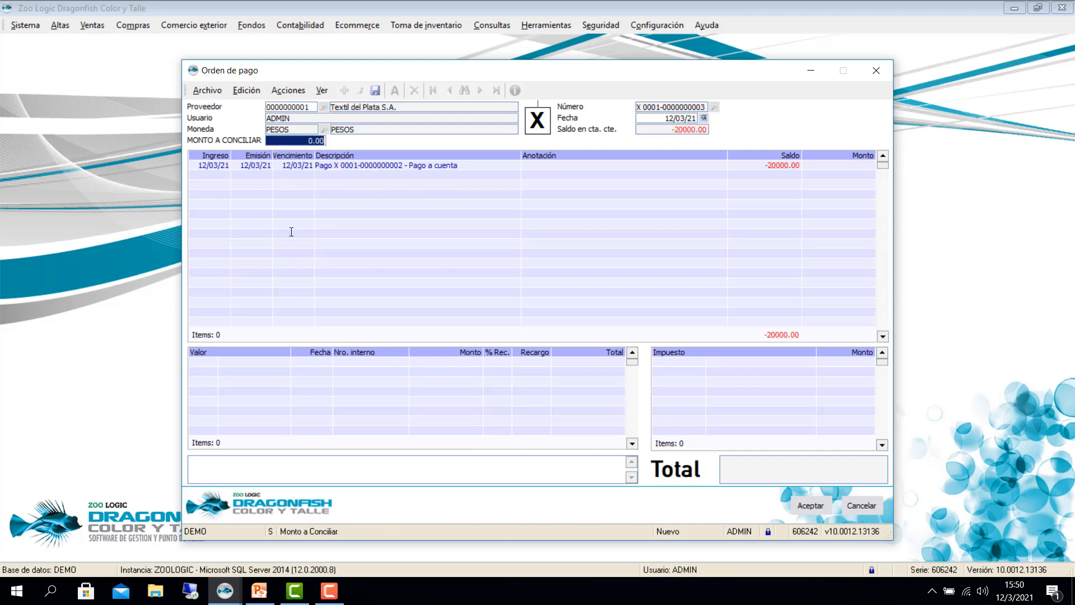
pyautogui.write('50000 .')
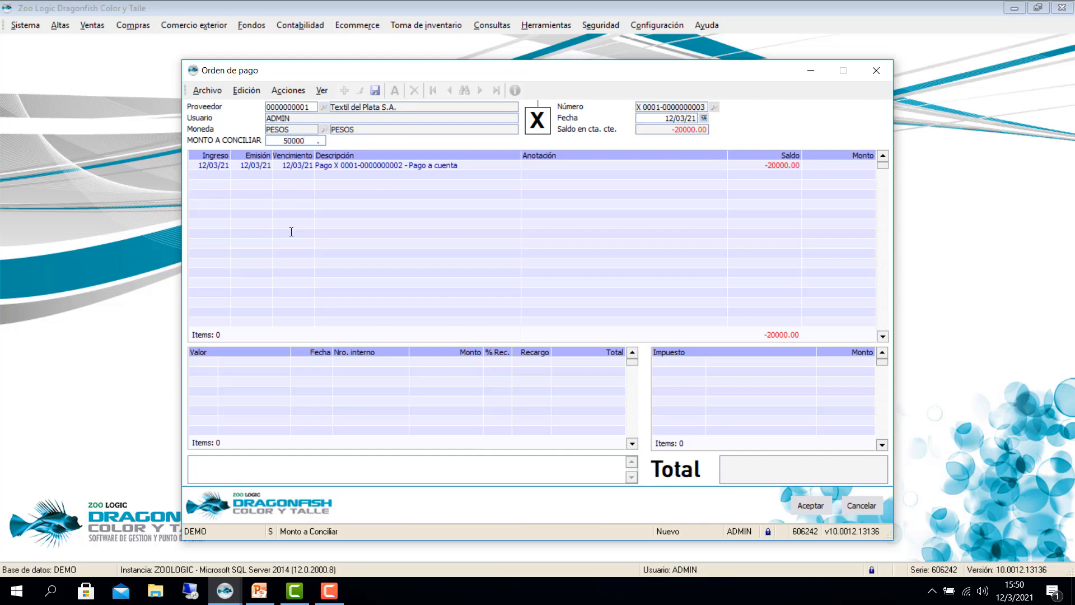
pyautogui.press('Tab')
pyautogui.press('Tab')
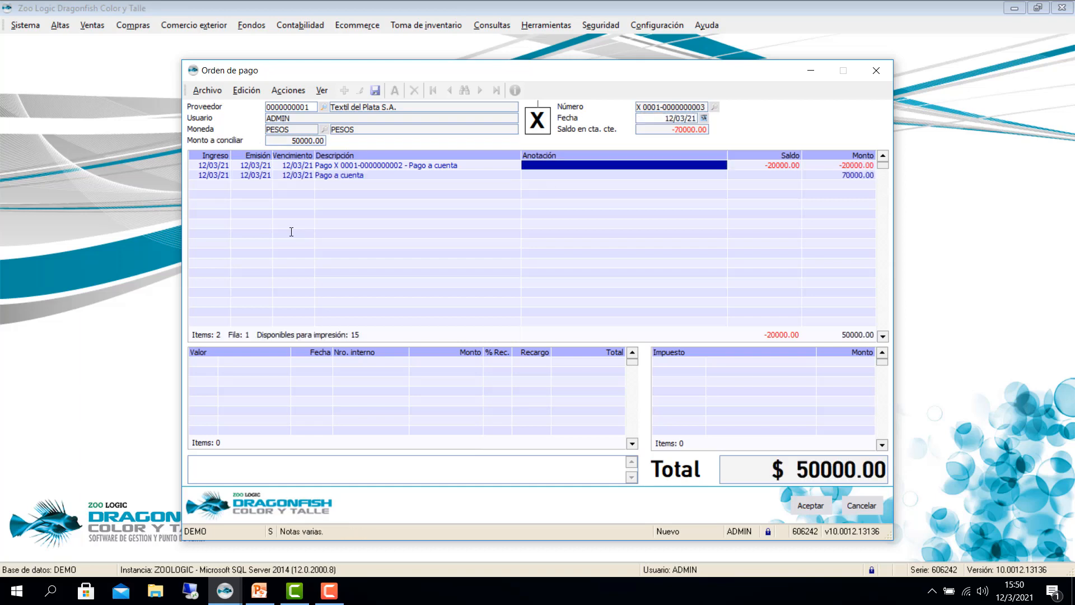
pyautogui.press('Down')
pyautogui.press('Tab')
pyautogui.press('Down')
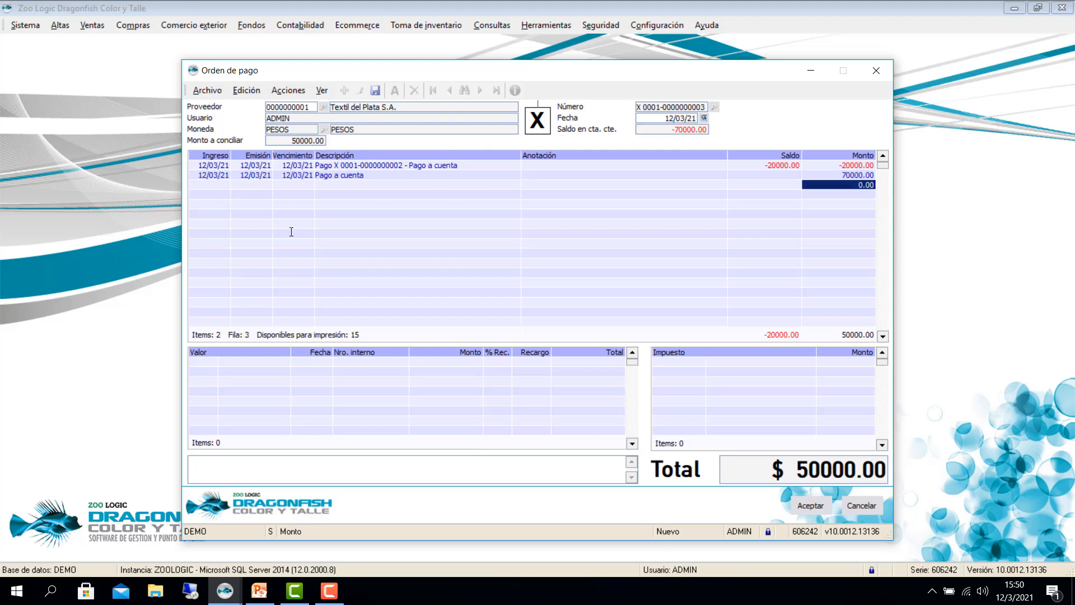
pyautogui.press('Tab')
pyautogui.press('Tab')
pyautogui.press('Tab')
pyautogui.press('Tab')
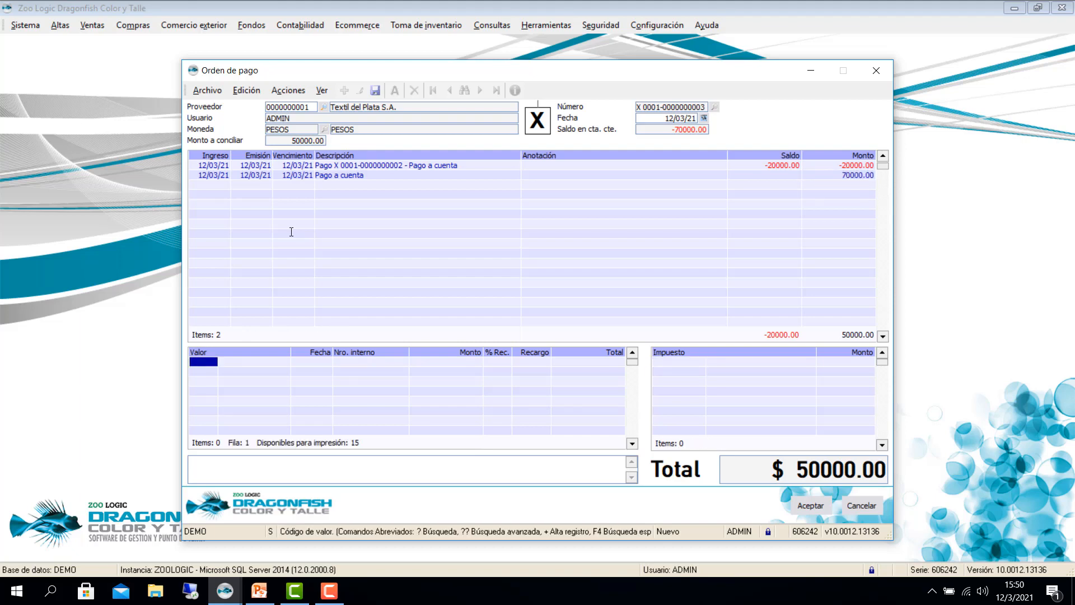
pyautogui.write('CHT')
pyautogui.press('Tab')
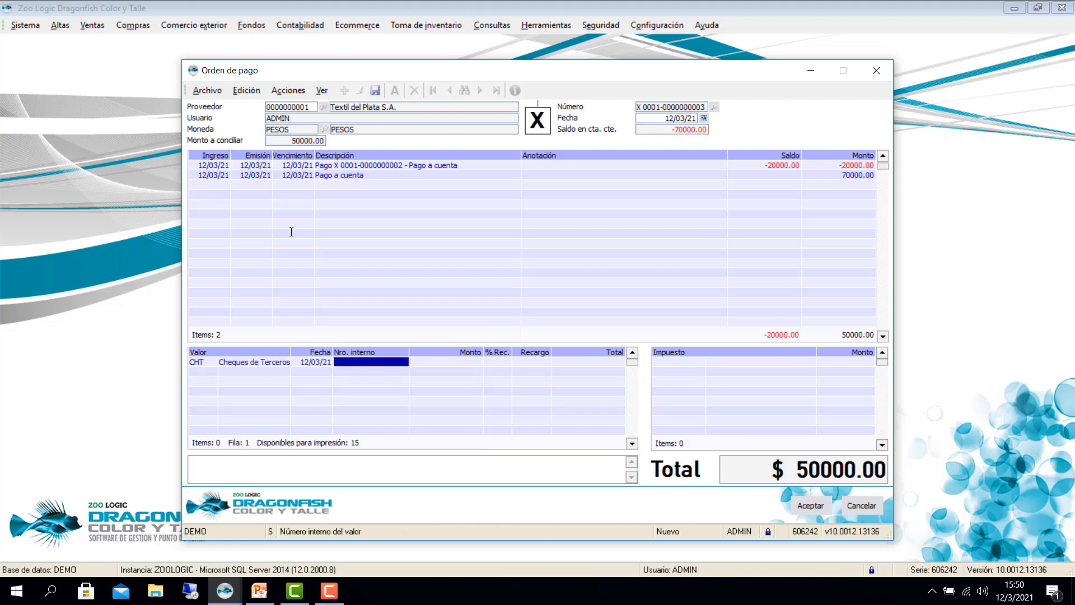
pyautogui.write('7')
pyautogui.press('Return')
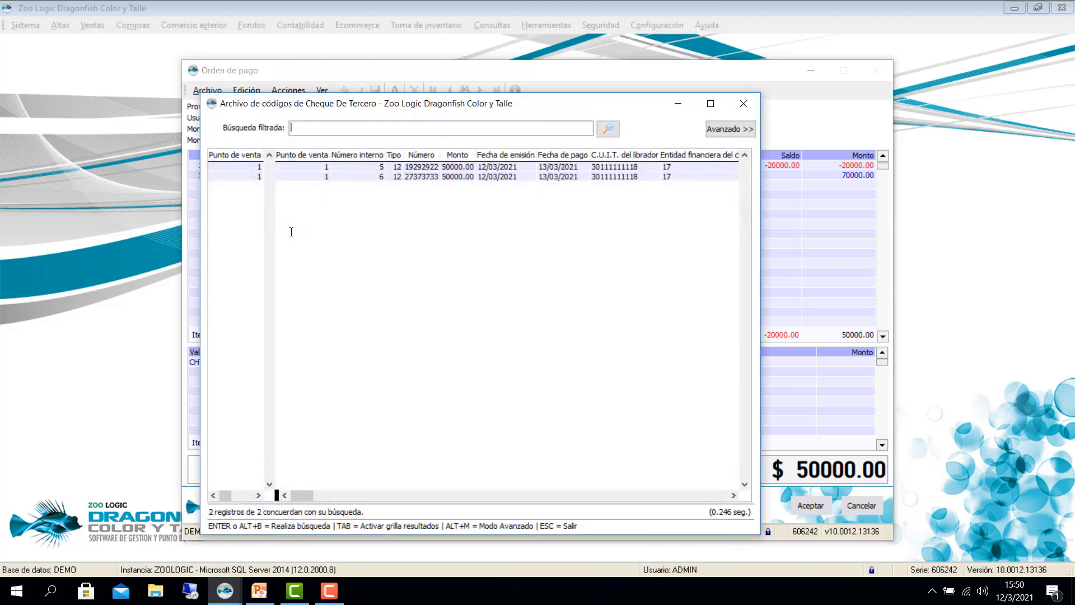
pyautogui.press('Tab')
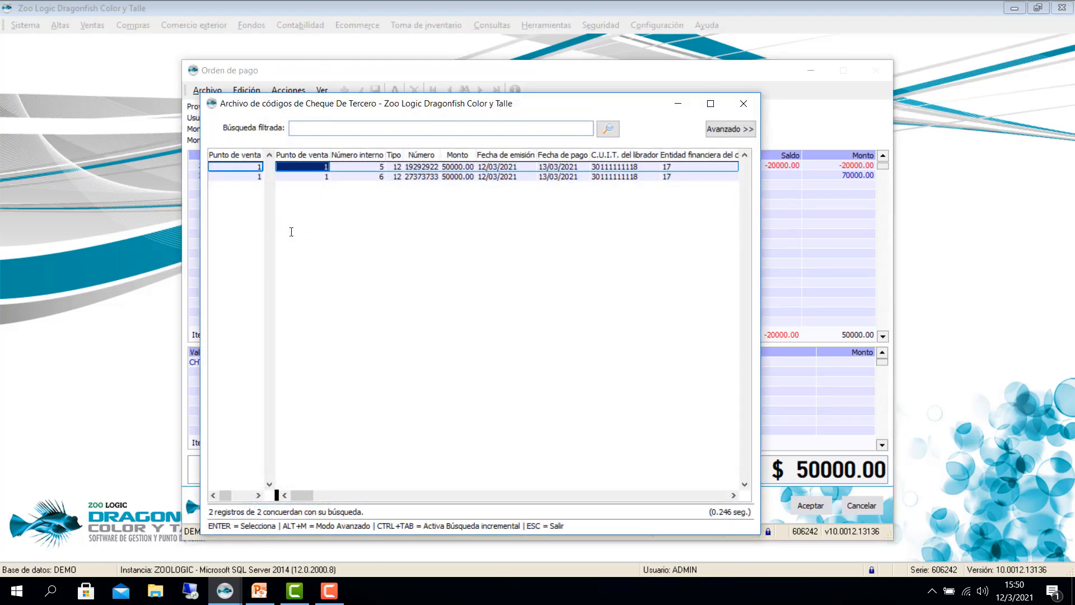
pyautogui.press('Return')
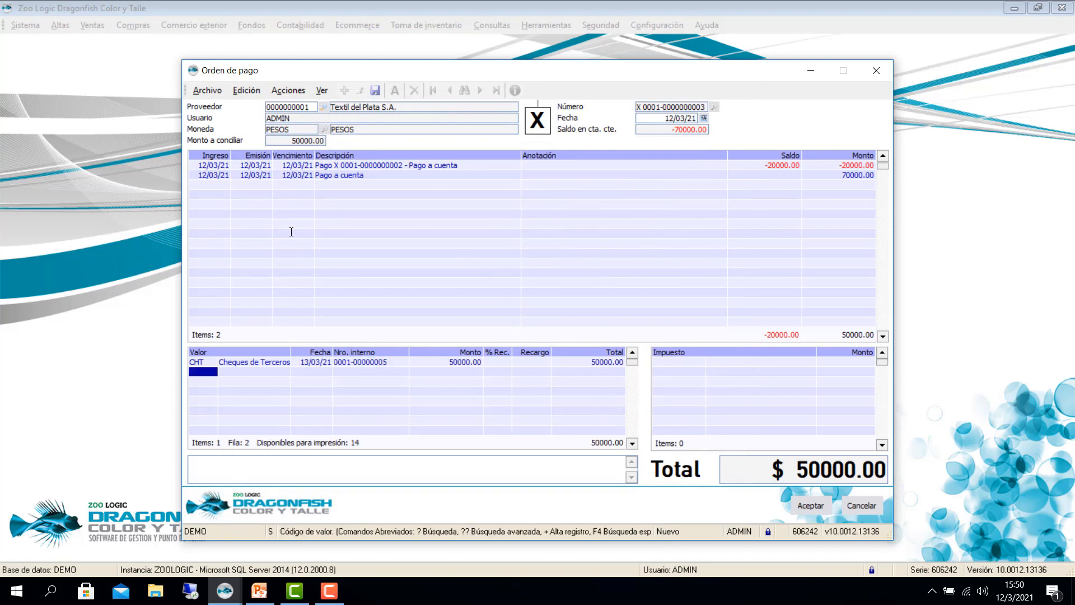
pyautogui.press('Tab')
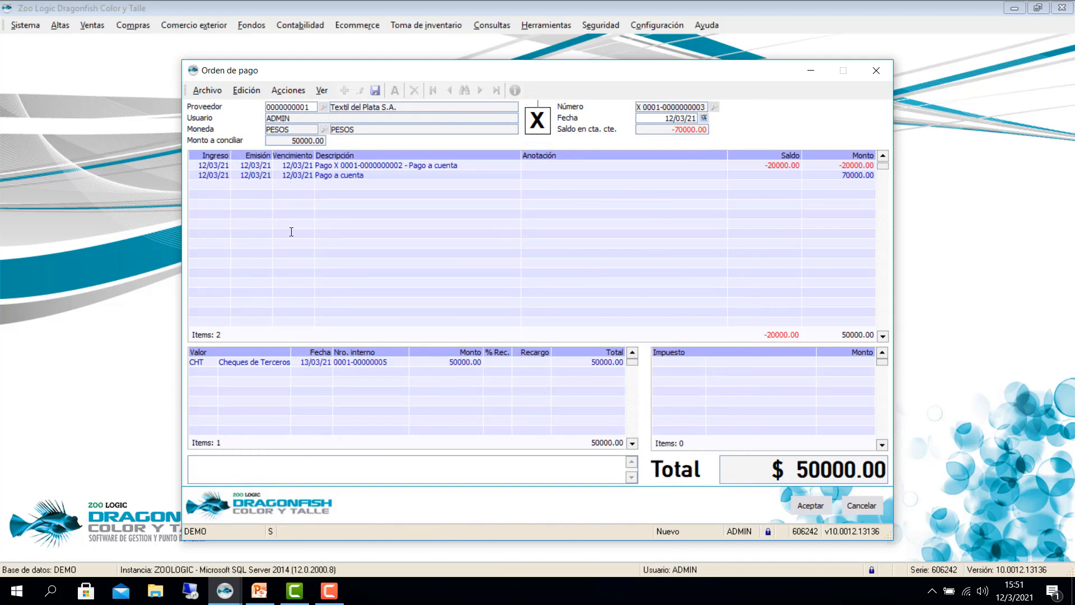
pyautogui.press('Tab')
pyautogui.press('Return')
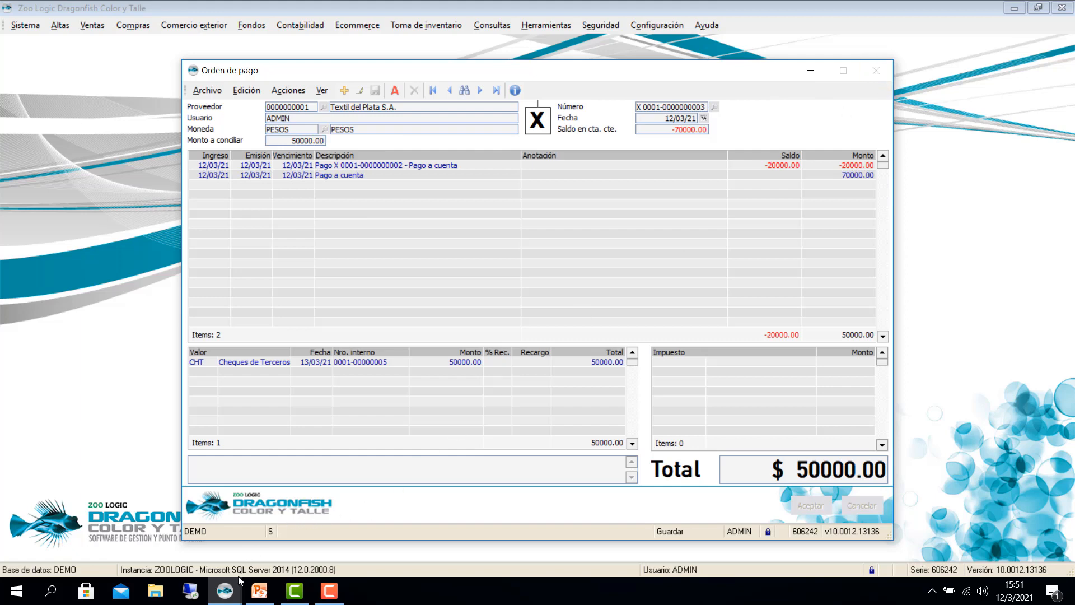
pyautogui.moveTo(238, 577)
pyautogui.click(482, 518)
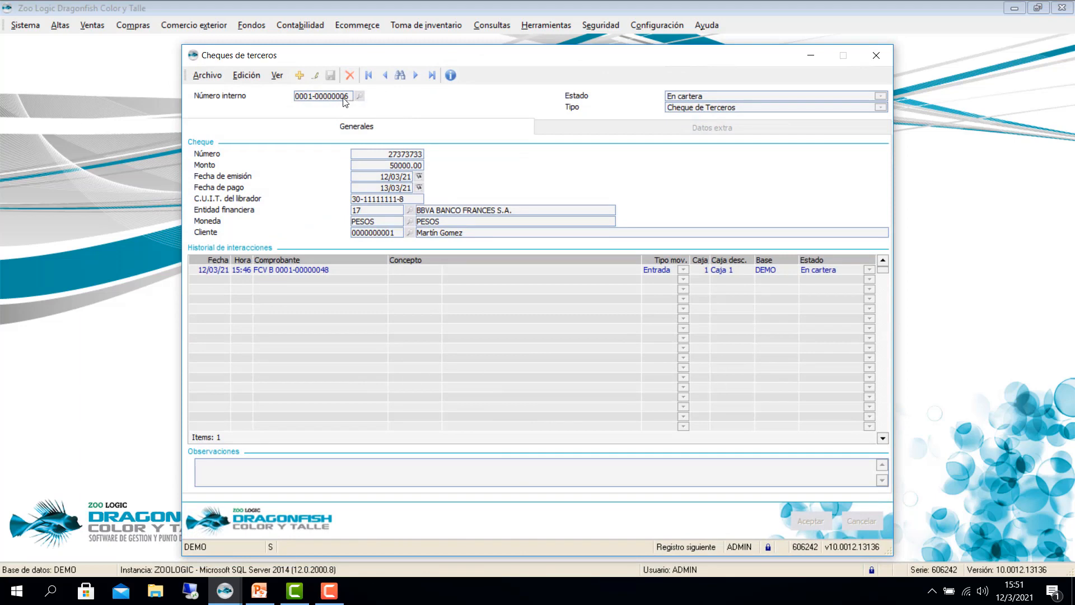
pyautogui.click(385, 75)
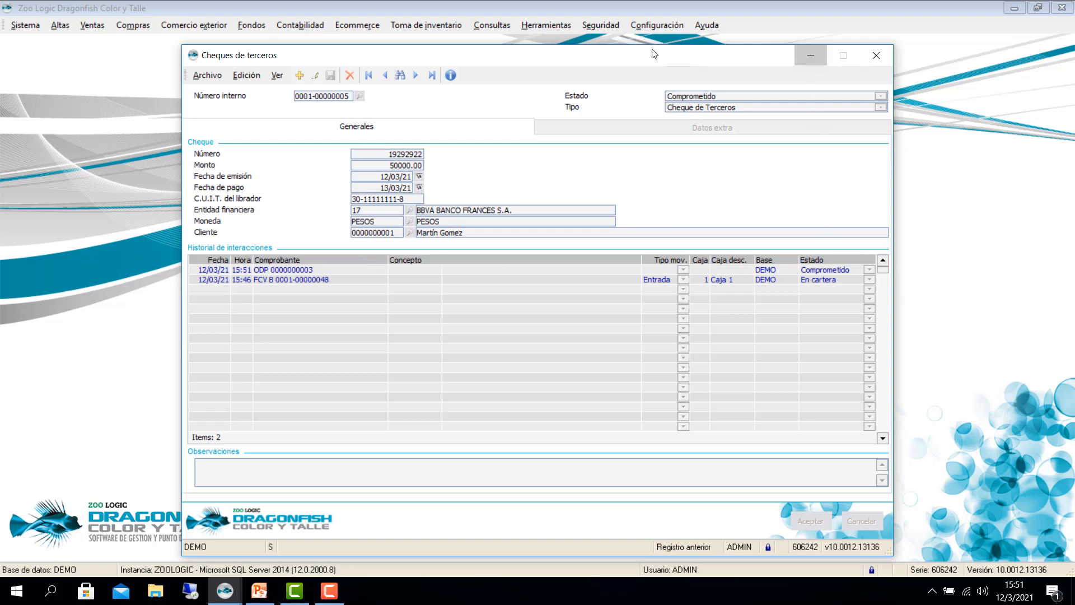
pyautogui.press('Escape')
pyautogui.click(253, 26)
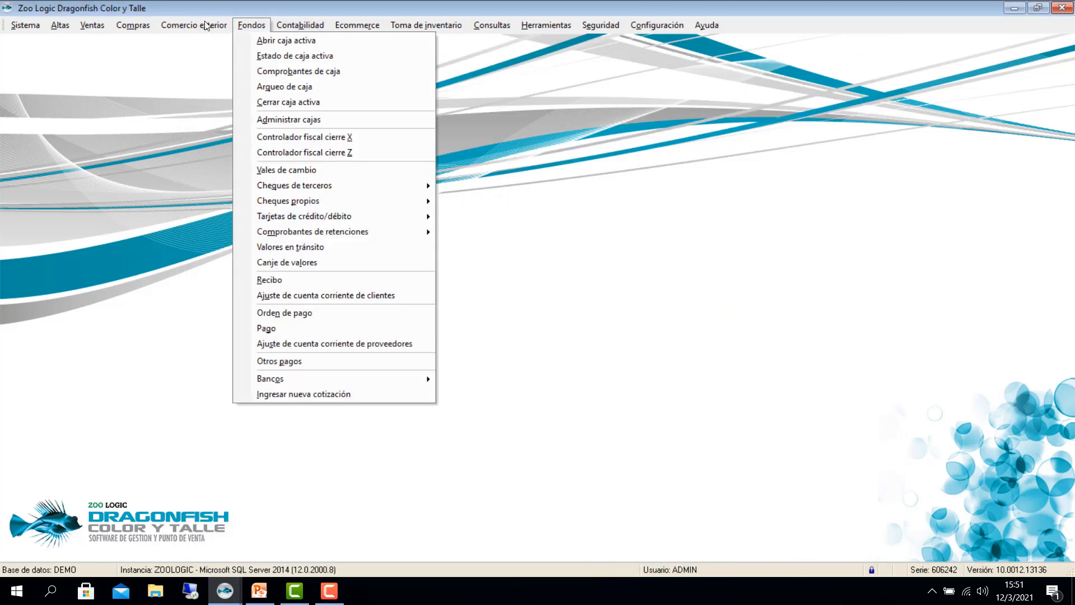
pyautogui.click(283, 330)
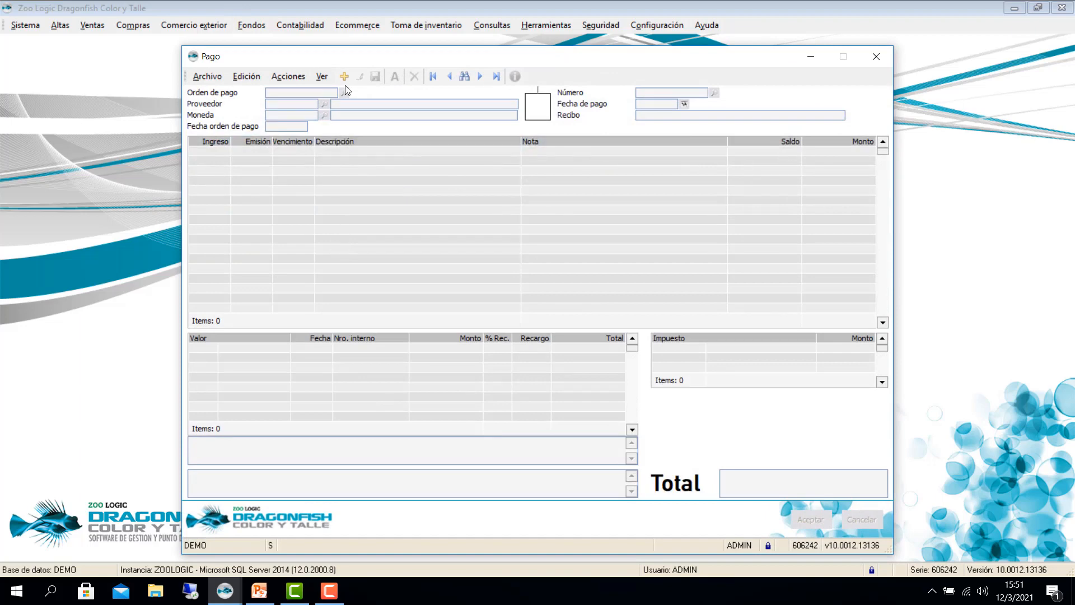
pyautogui.click(345, 76)
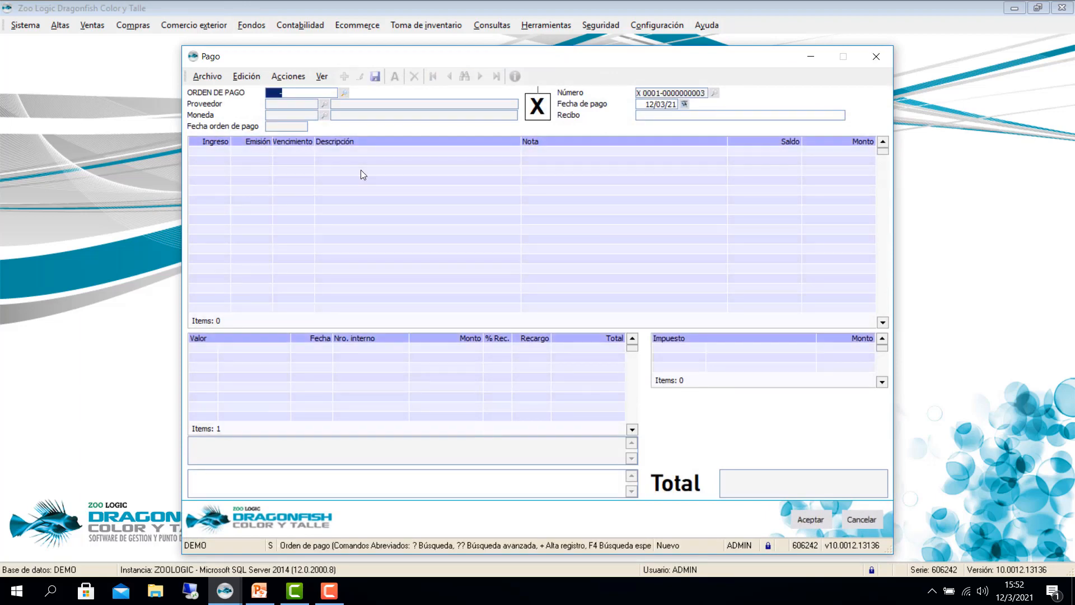
pyautogui.write('?')
pyautogui.press('Return')
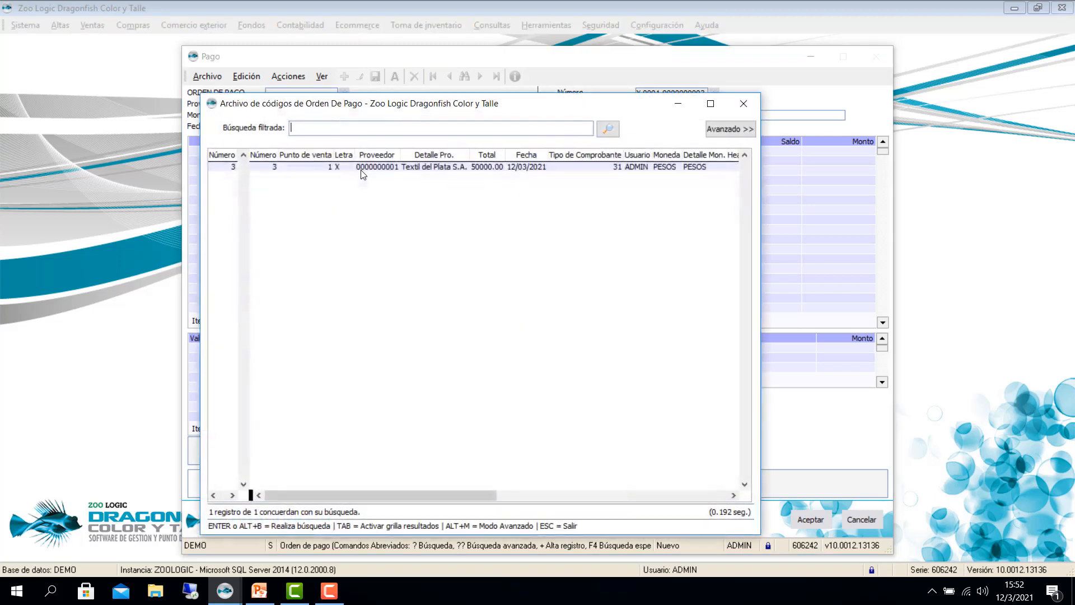
pyautogui.click(342, 166)
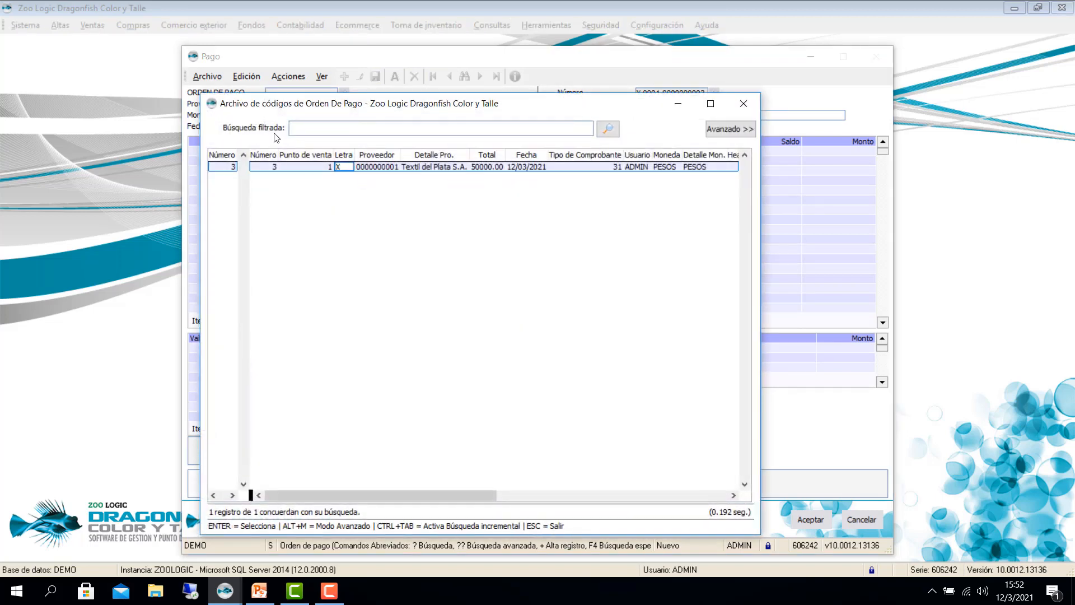
pyautogui.press('Return')
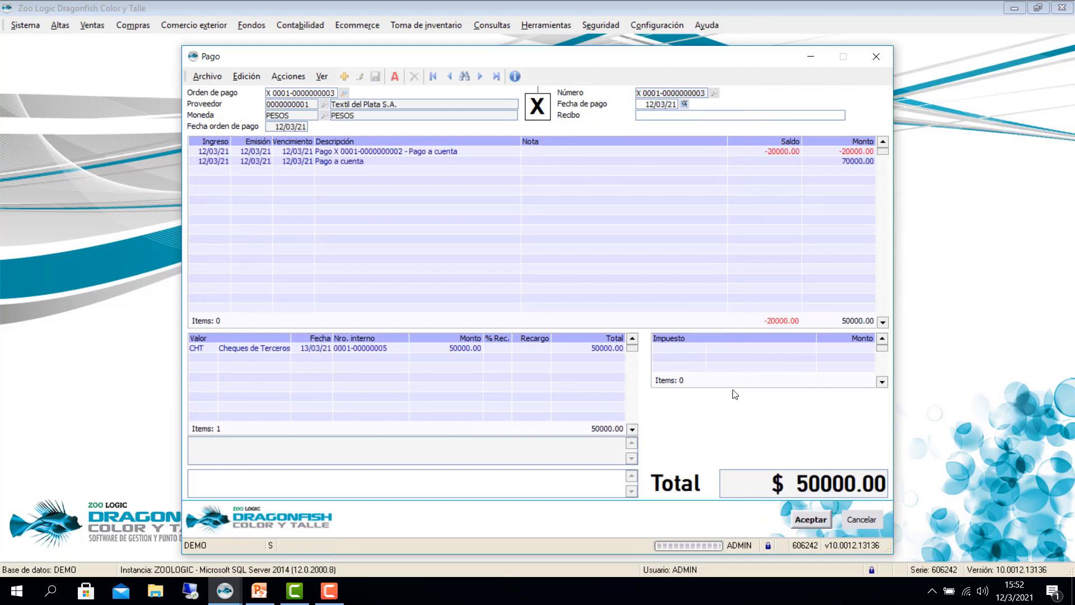
pyautogui.press('Return')
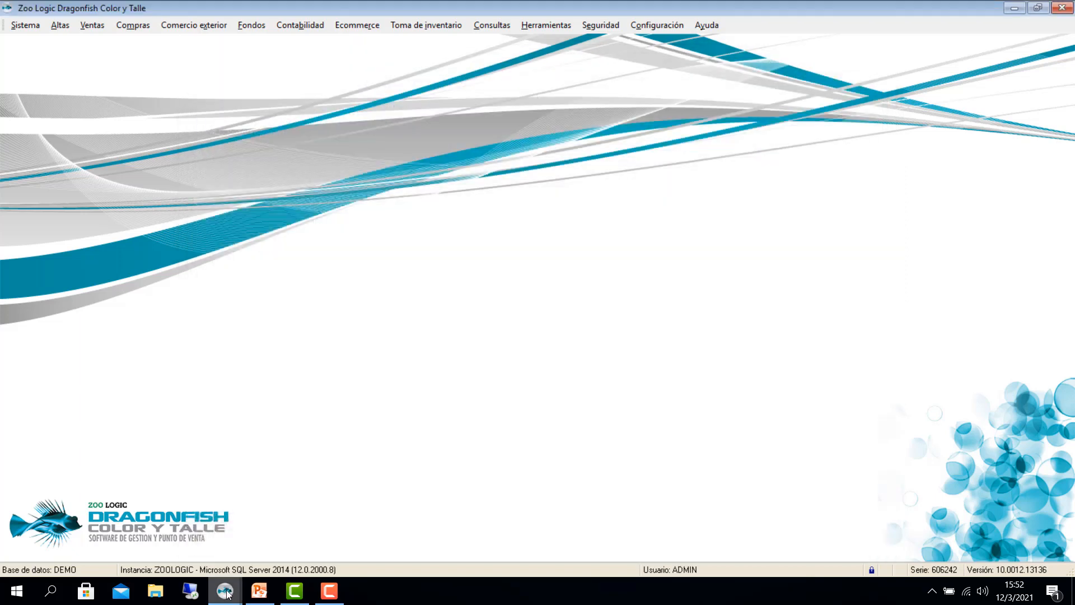
pyautogui.moveTo(228, 594)
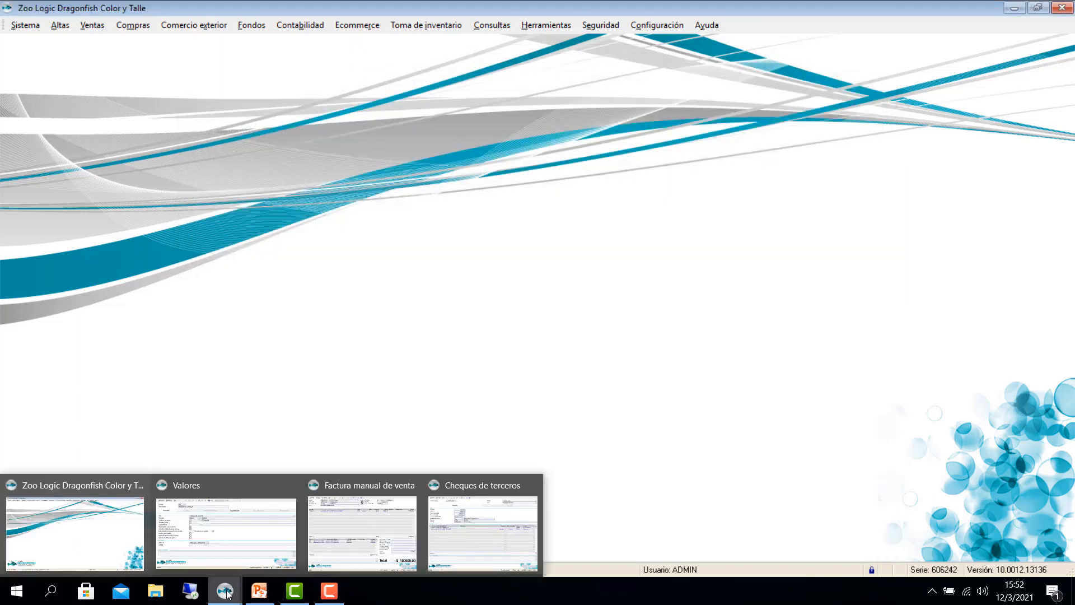
pyautogui.click(490, 526)
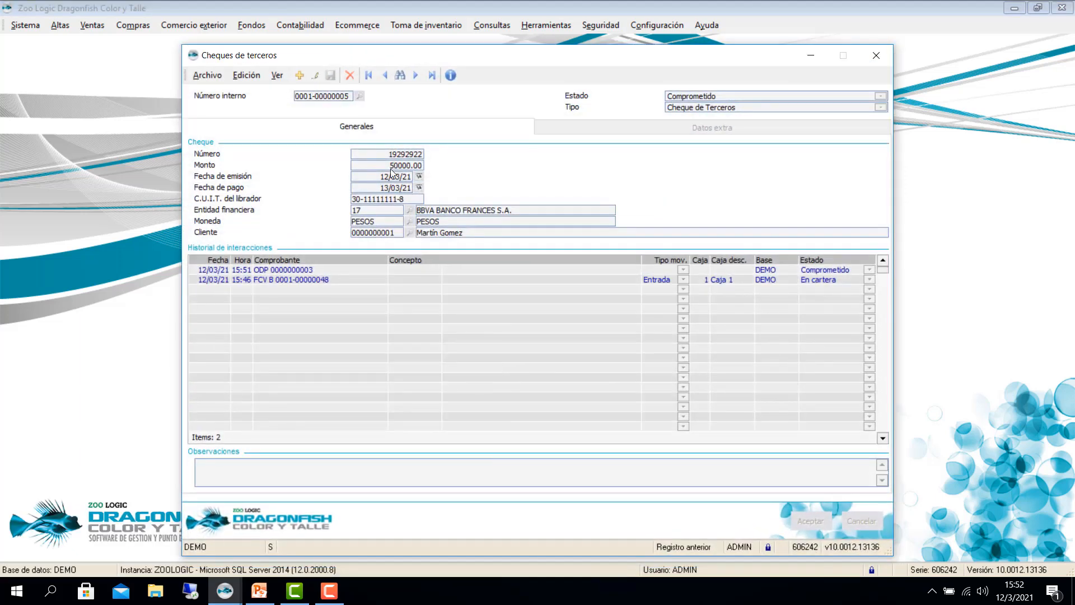
pyautogui.click(414, 76)
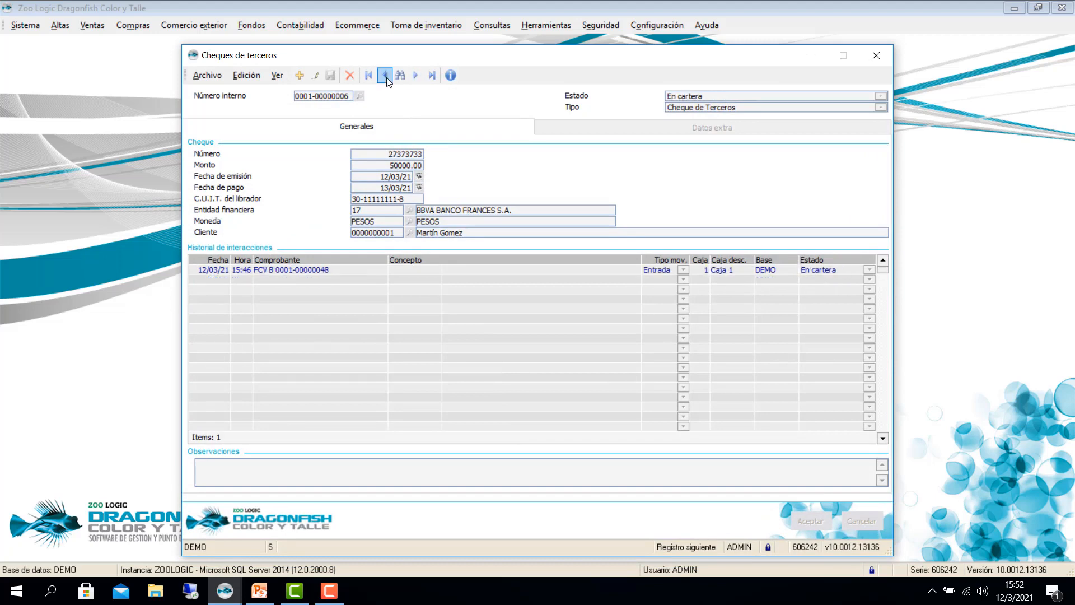
pyautogui.click(385, 76)
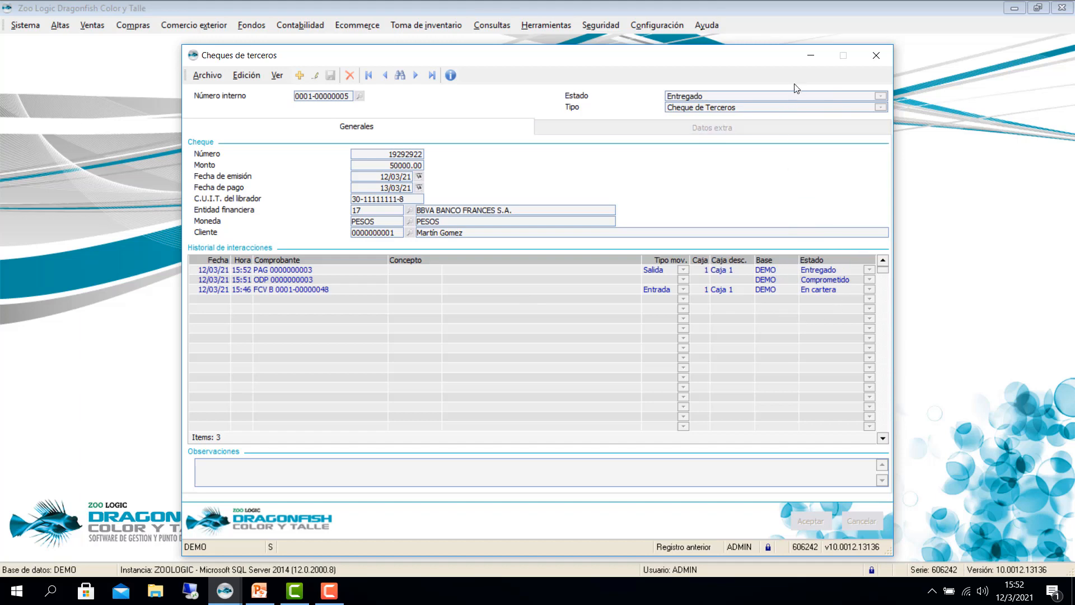
pyautogui.click(810, 55)
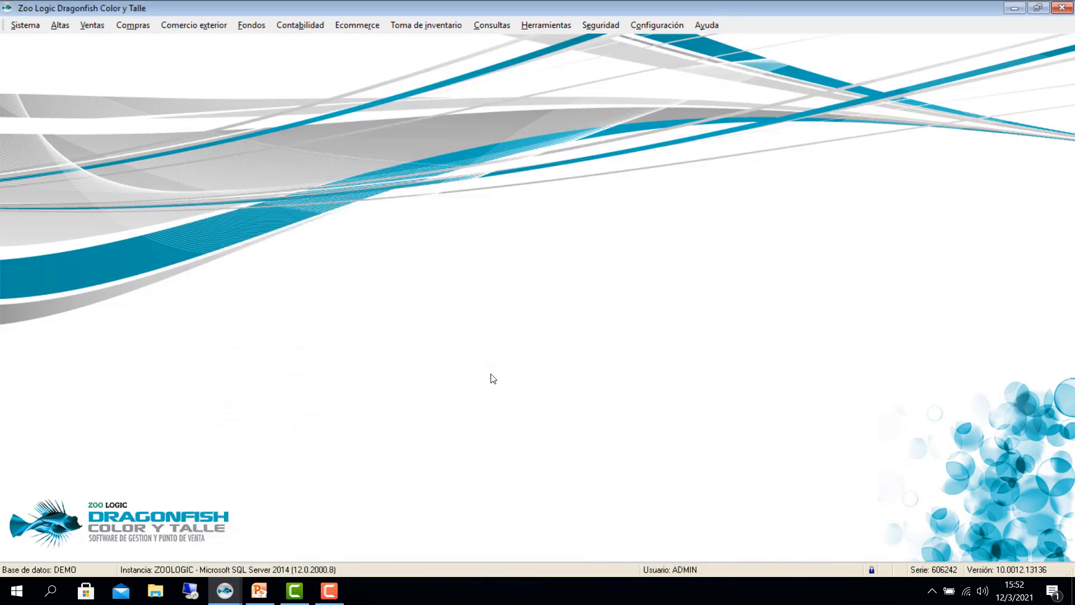
pyautogui.click(259, 591)
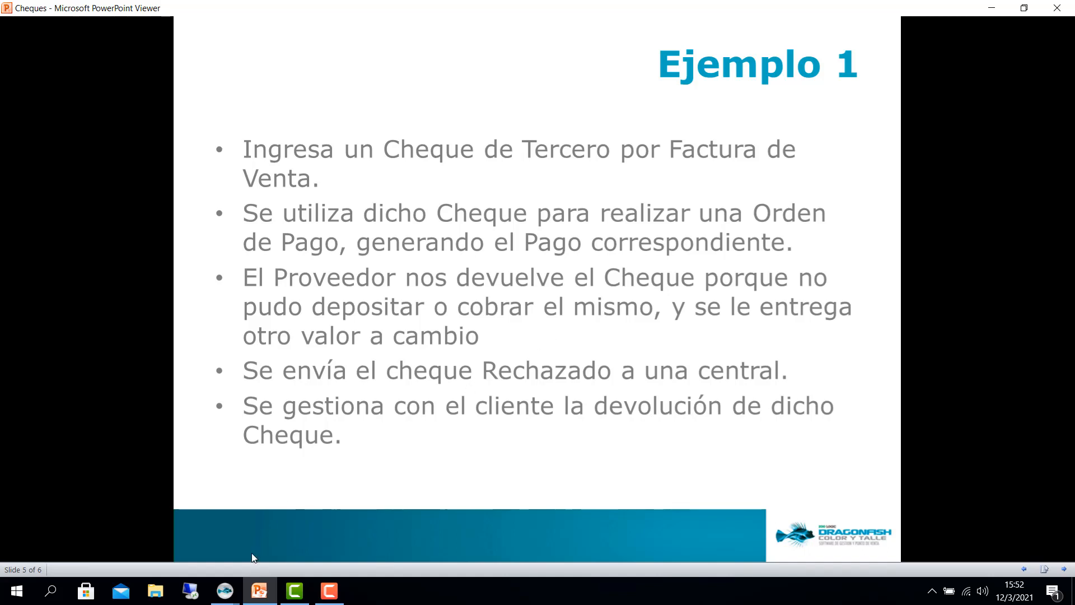
pyautogui.click(225, 591)
pyautogui.click(124, 531)
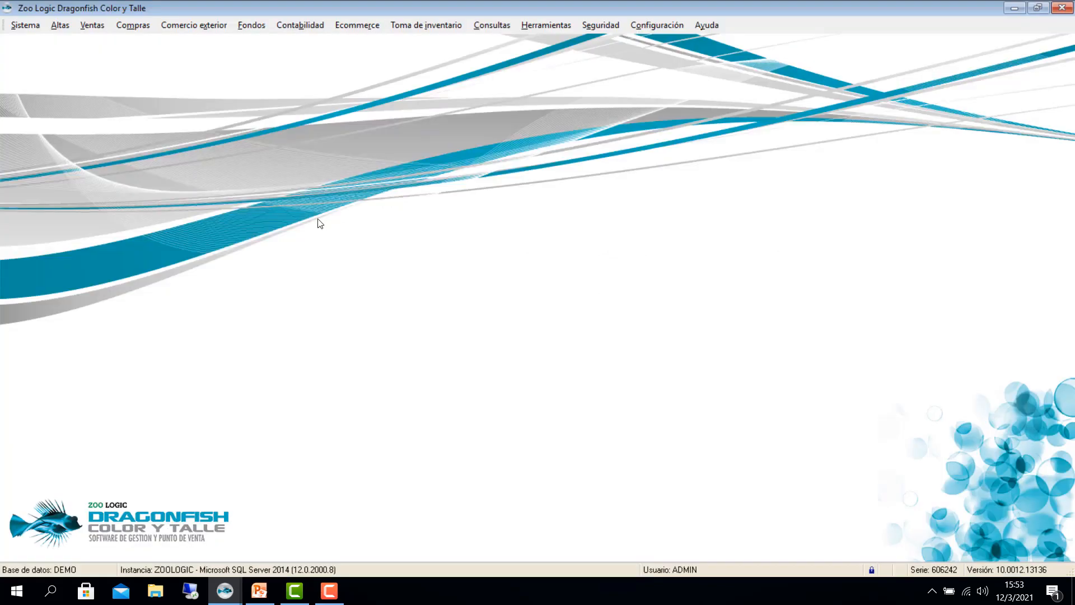
pyautogui.click(255, 26)
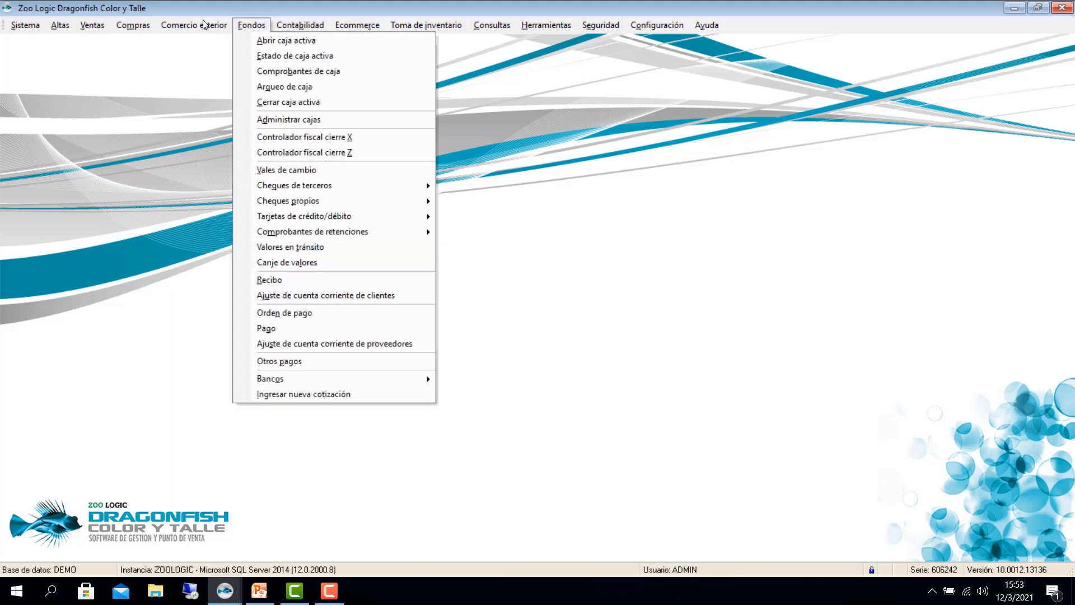
pyautogui.click(275, 262)
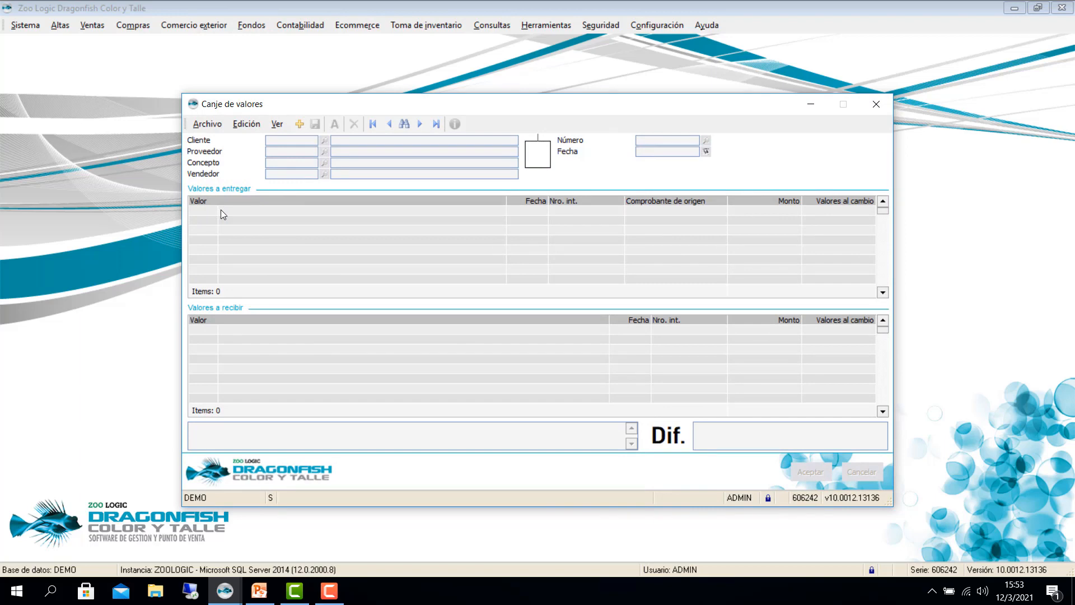
pyautogui.click(299, 124)
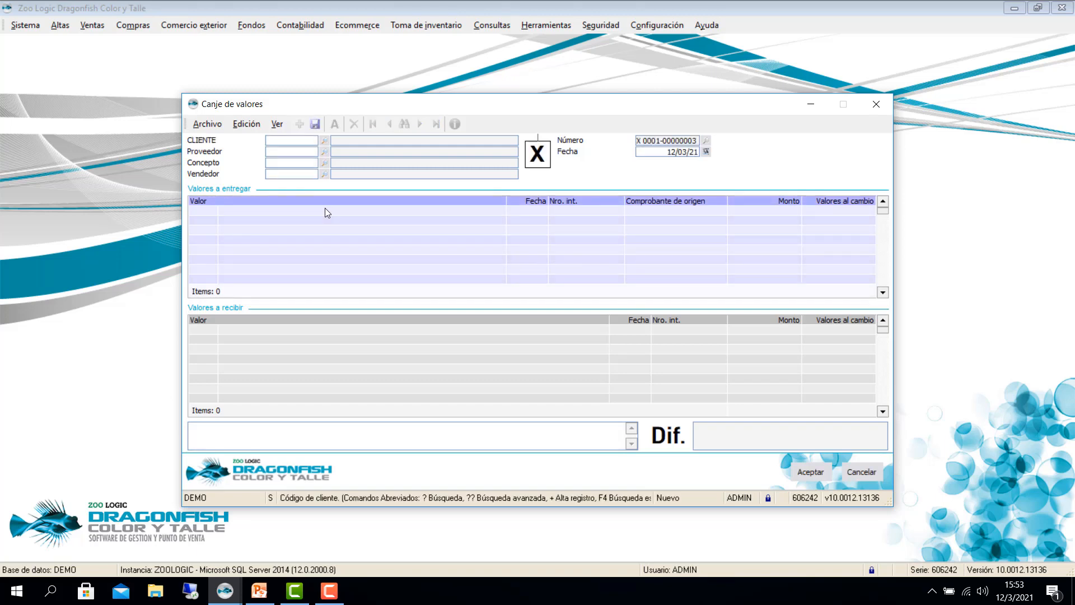
pyautogui.press('Tab')
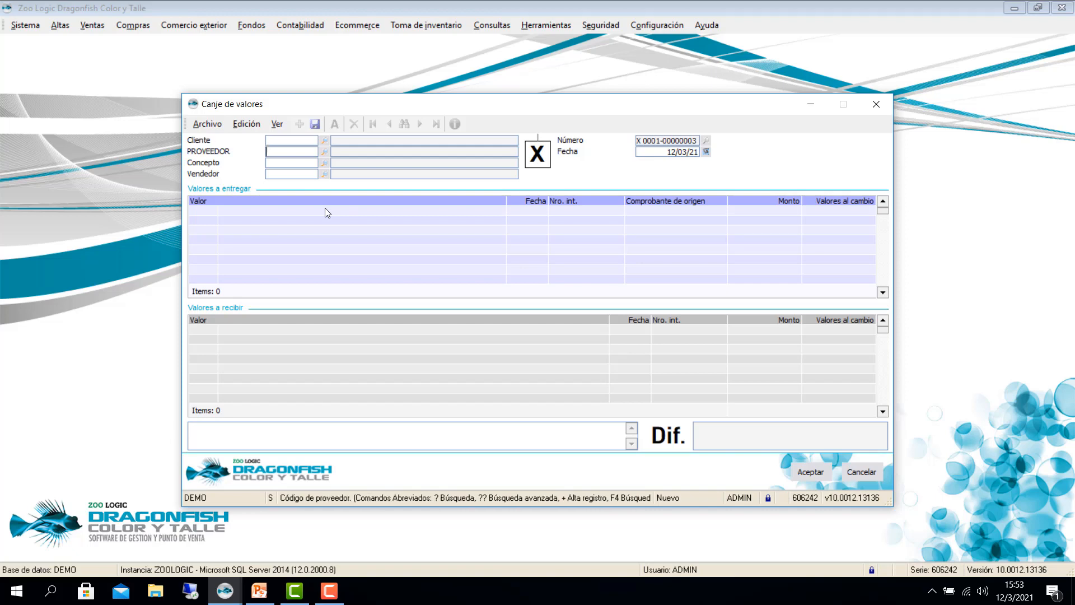
pyautogui.write('1')
pyautogui.press('Tab')
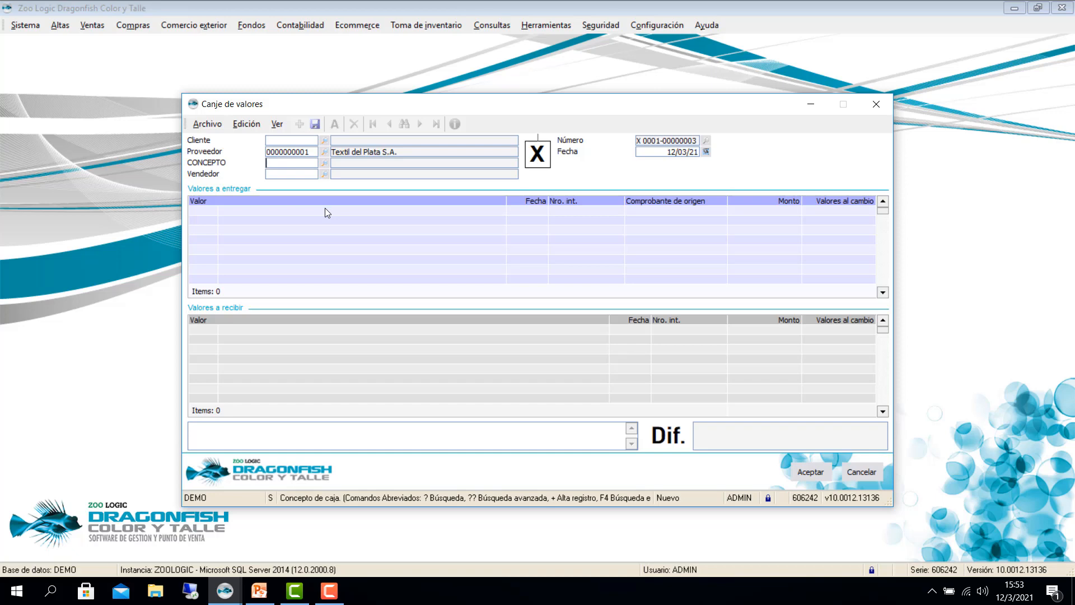
# Step: Set the exchange concept to RECHAZADO via the ?? search and open its concept record
pyautogui.write('??')
pyautogui.press('Return')
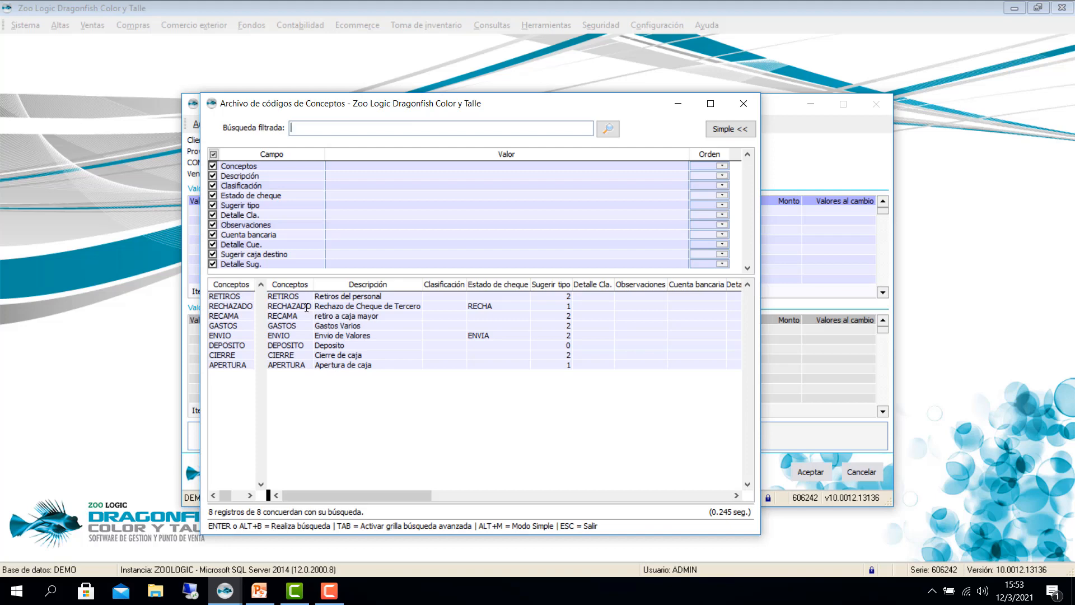
pyautogui.click(309, 308)
pyautogui.press('Return')
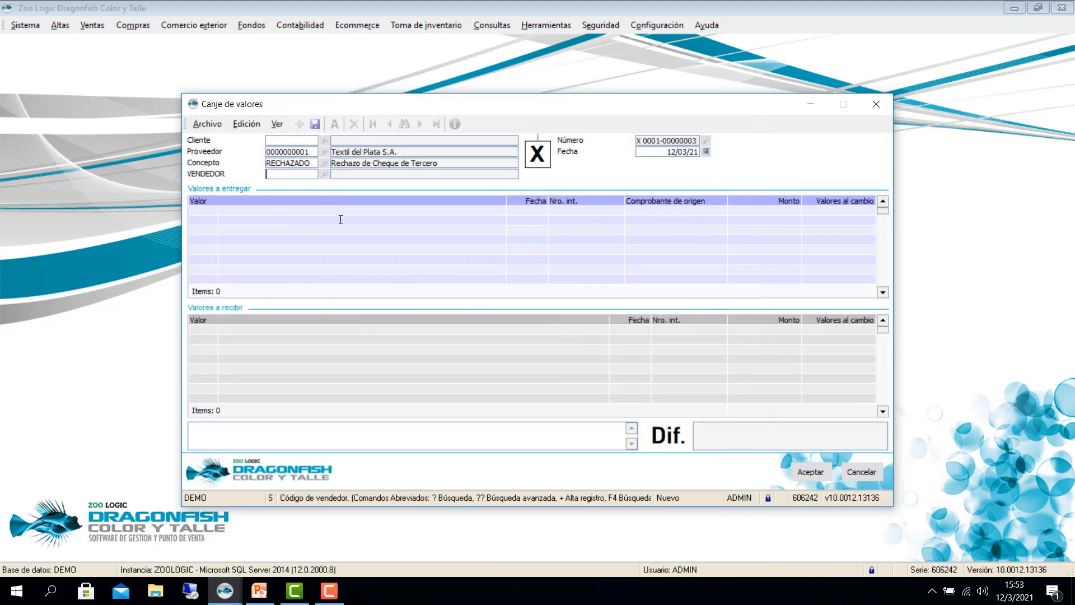
pyautogui.hotkey('shift', 'Tab')
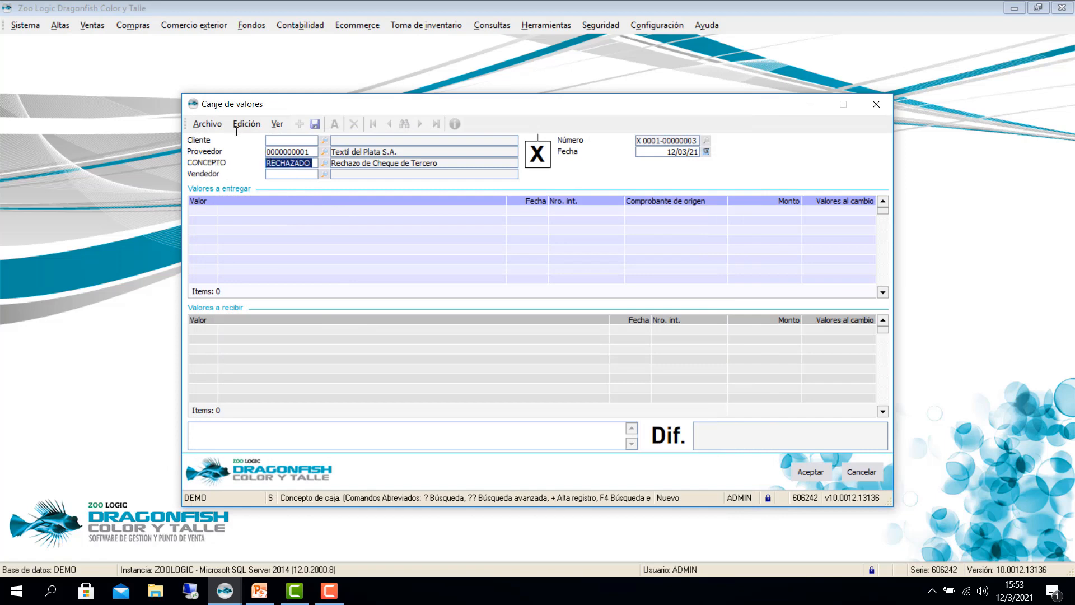
pyautogui.press('F12')
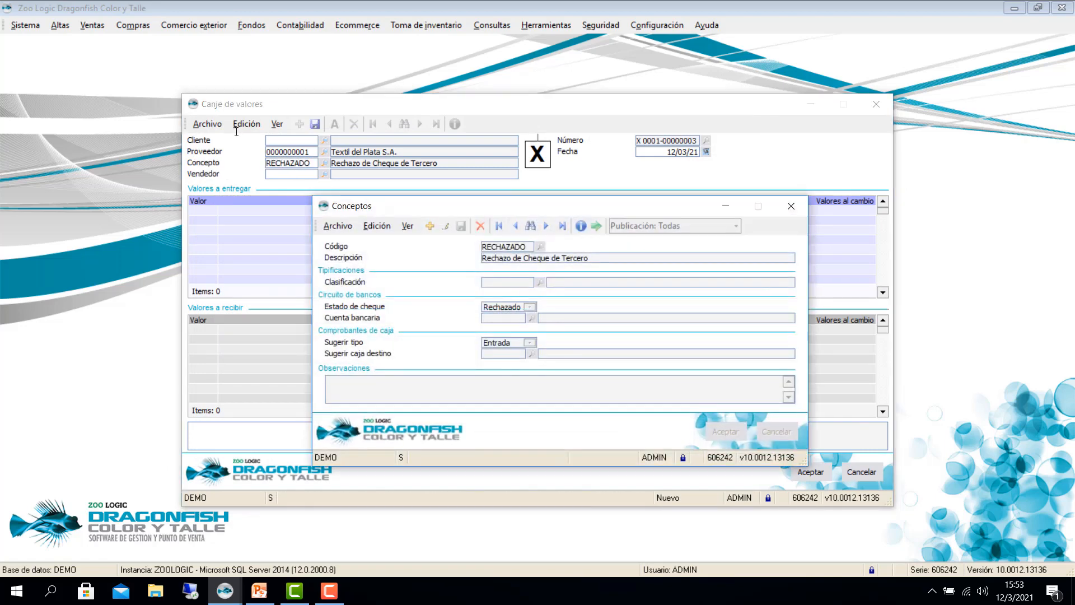
# Step: Edit the RECHAZADO concept, keep its cheque status as Rechazado, and close the Conceptos window
pyautogui.click(445, 226)
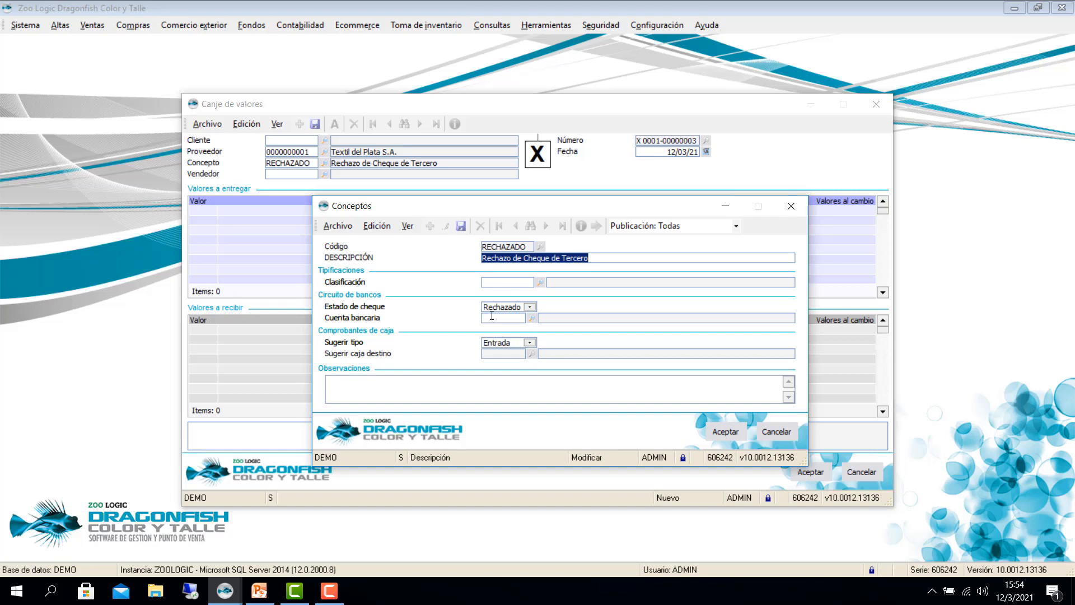
pyautogui.click(529, 307)
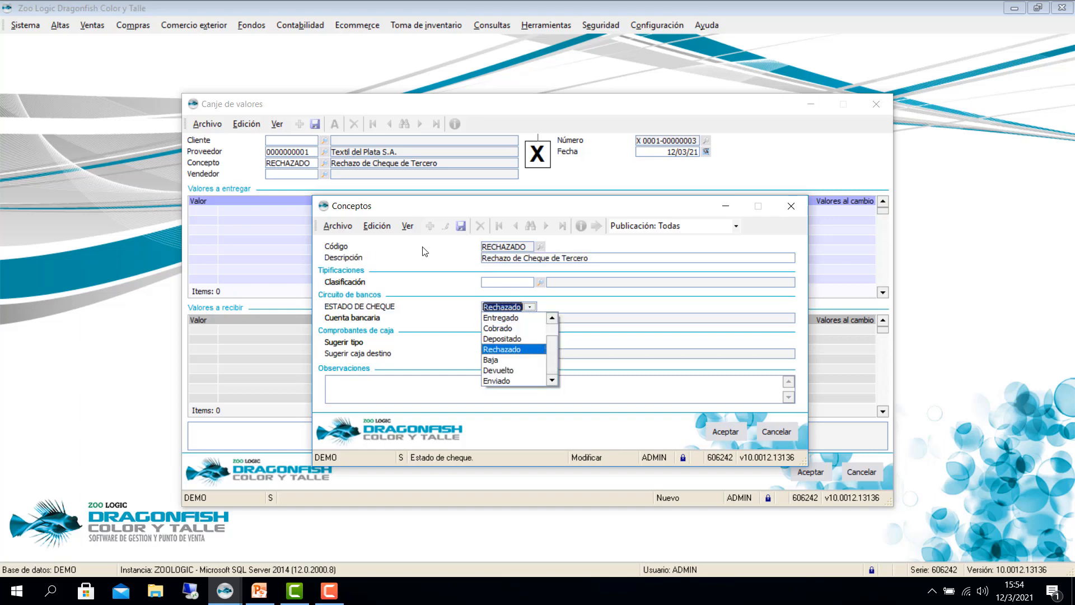
pyautogui.press('Return')
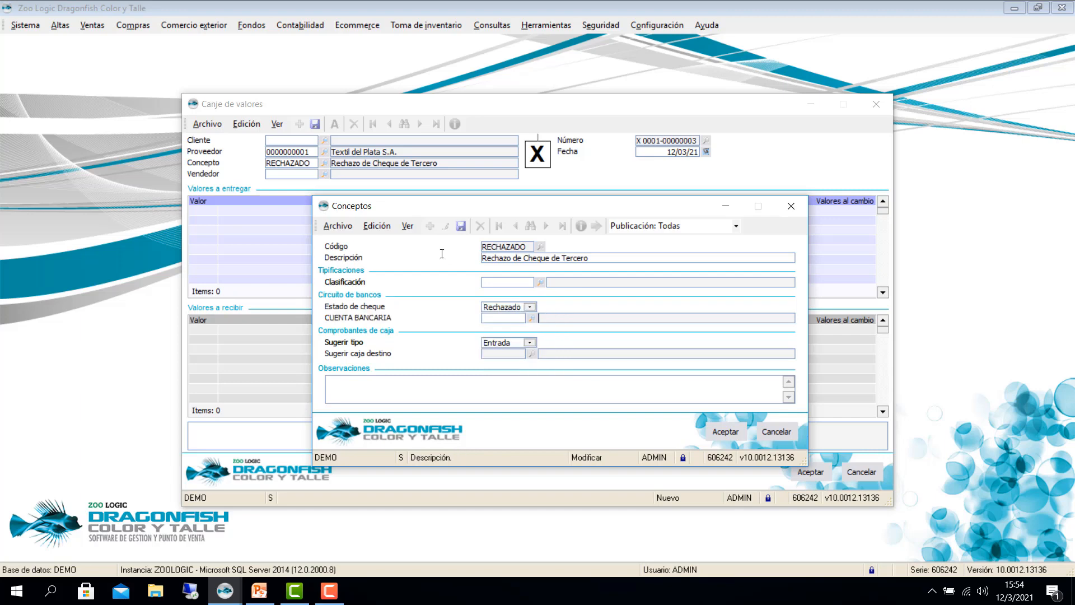
pyautogui.click(532, 307)
pyautogui.moveTo(552, 347)
pyautogui.mouseDown()
pyautogui.moveTo(552, 334)
pyautogui.moveTo(553, 354)
pyautogui.mouseUp()
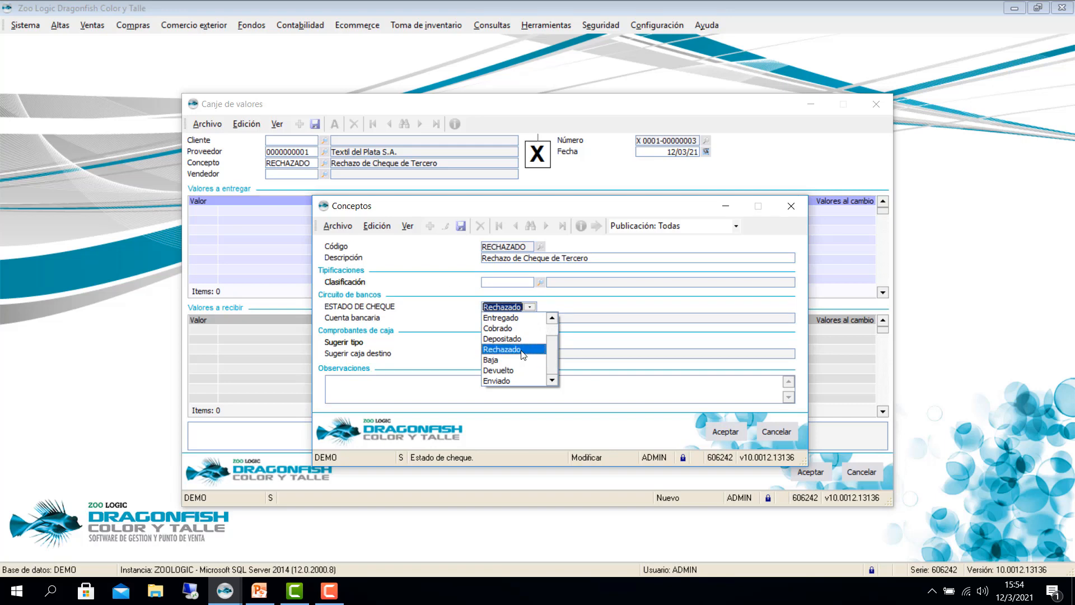
pyautogui.press('Return')
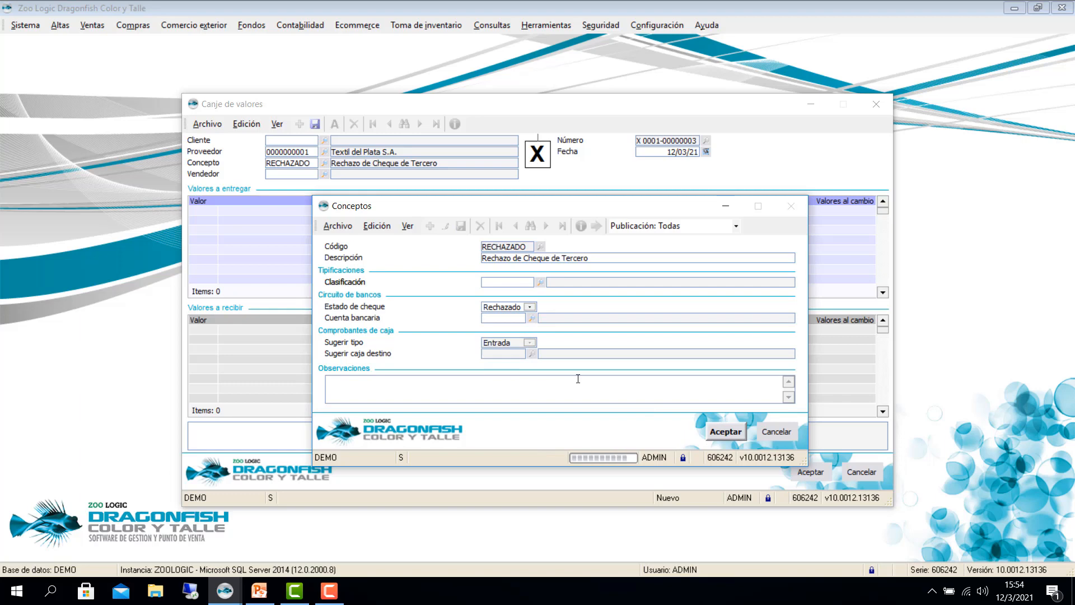
pyautogui.click(790, 206)
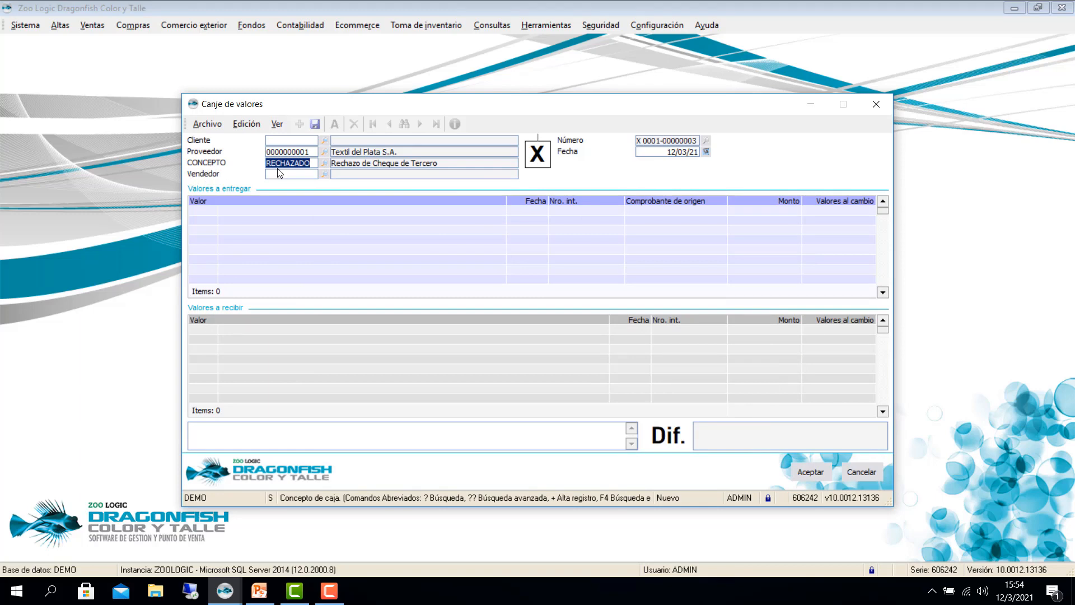
# Step: Add a CHT (Cheques de Terceros) line dated 12/03/21 under Valores a entregar and look up its cheque
pyautogui.click(203, 212)
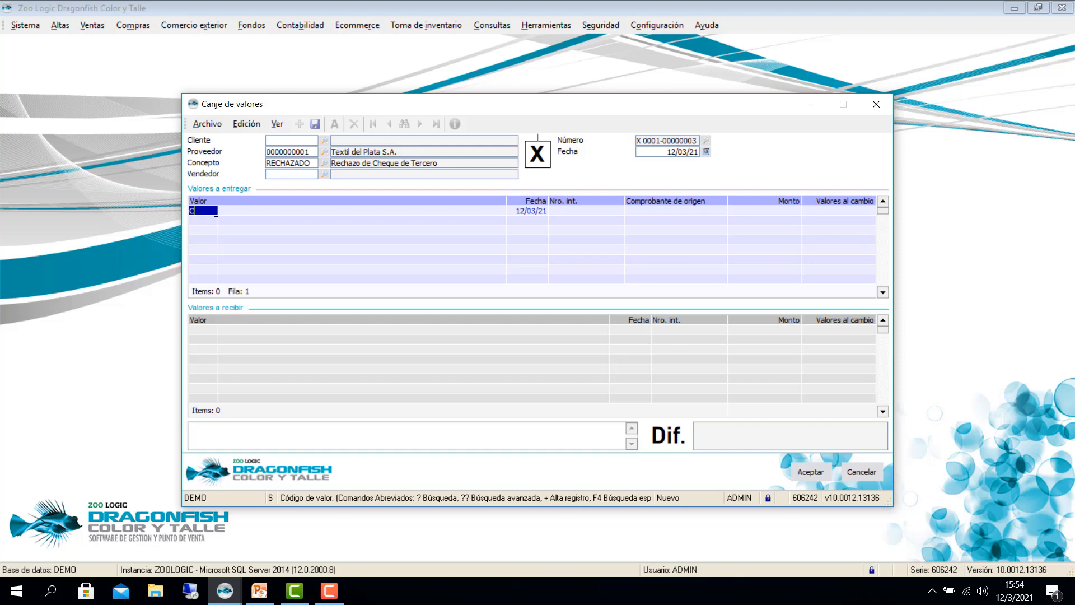
pyautogui.press('Return')
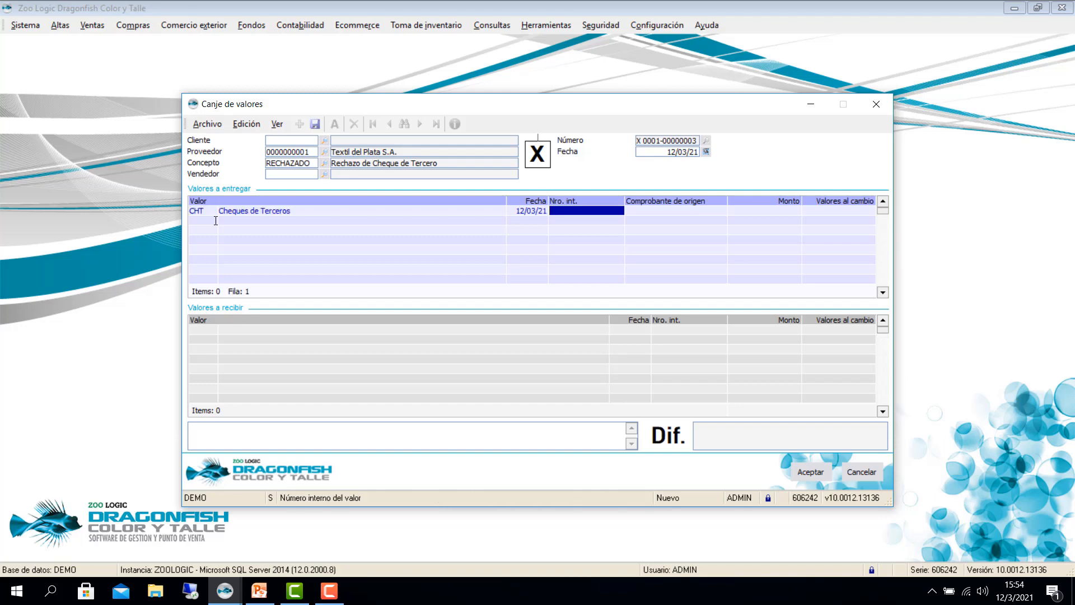
pyautogui.write('?')
pyautogui.press('Return')
pyautogui.press('Tab')
pyautogui.press('Return')
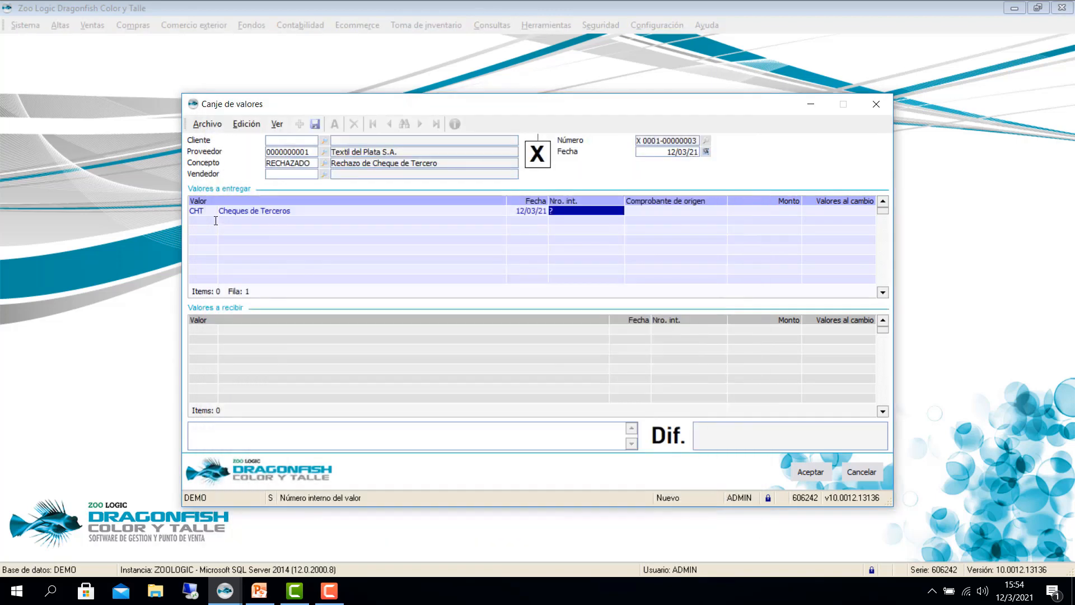
pyautogui.press('Down')
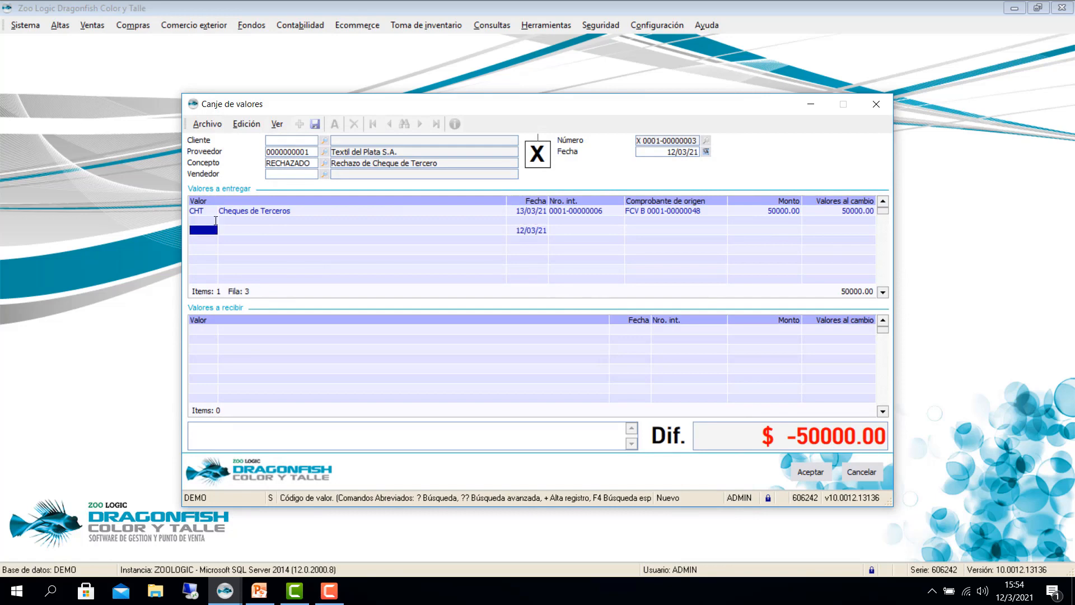
pyautogui.press('Tab')
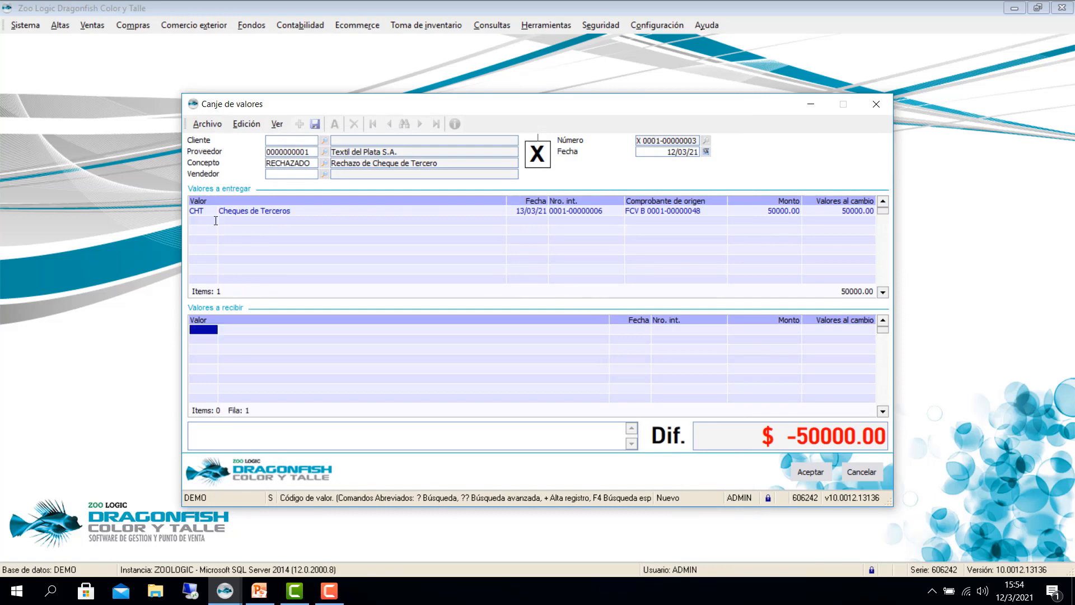
pyautogui.write('CHT')
pyautogui.press('Return')
pyautogui.press('Return')
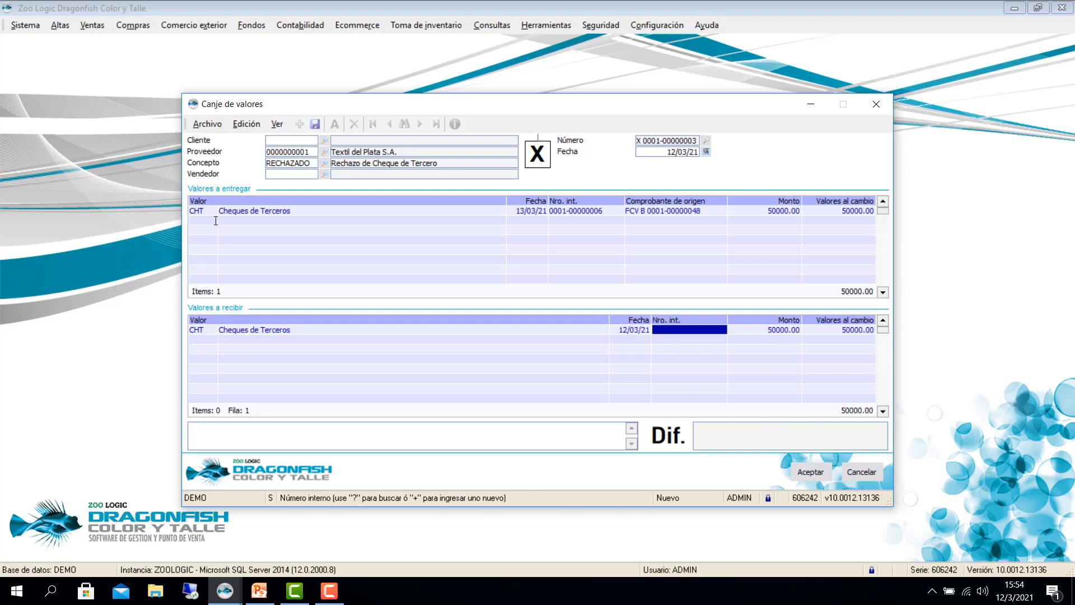
pyautogui.write('?')
pyautogui.press('Return')
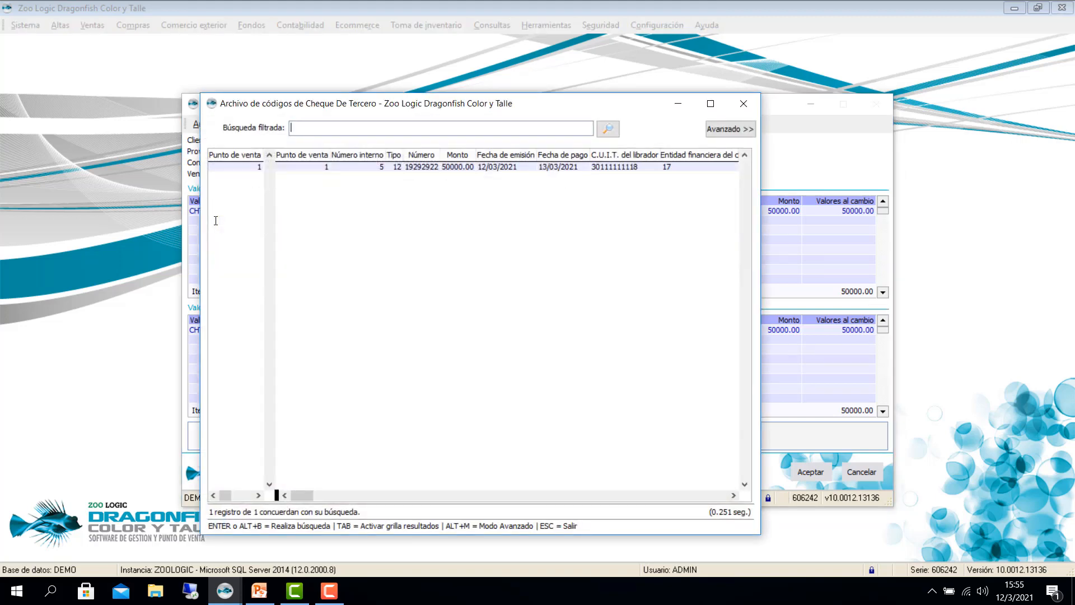
pyautogui.press('Tab')
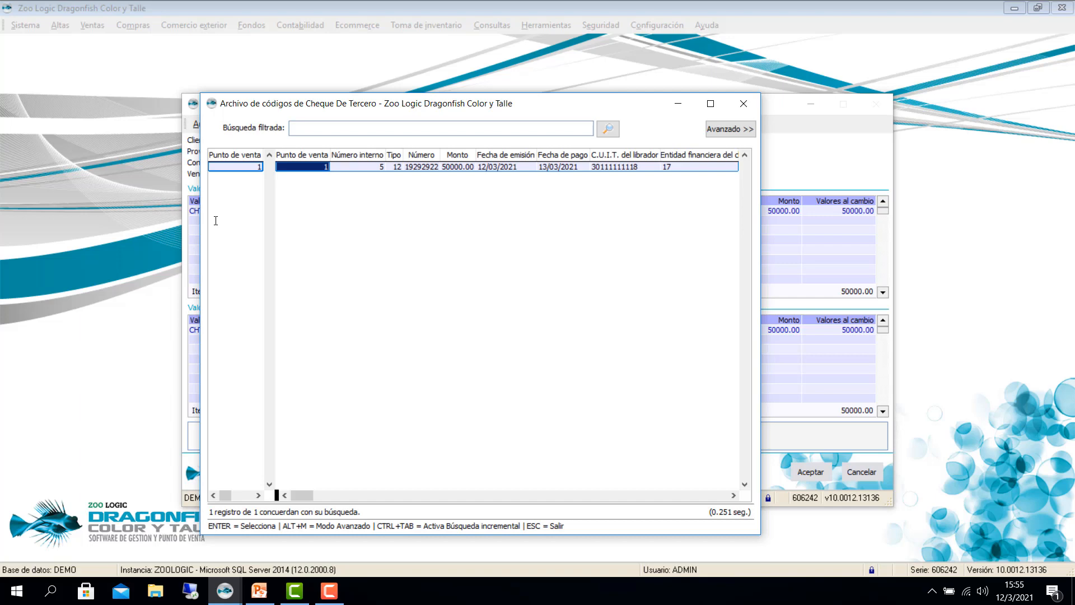
pyautogui.press('Return')
pyautogui.press('Return')
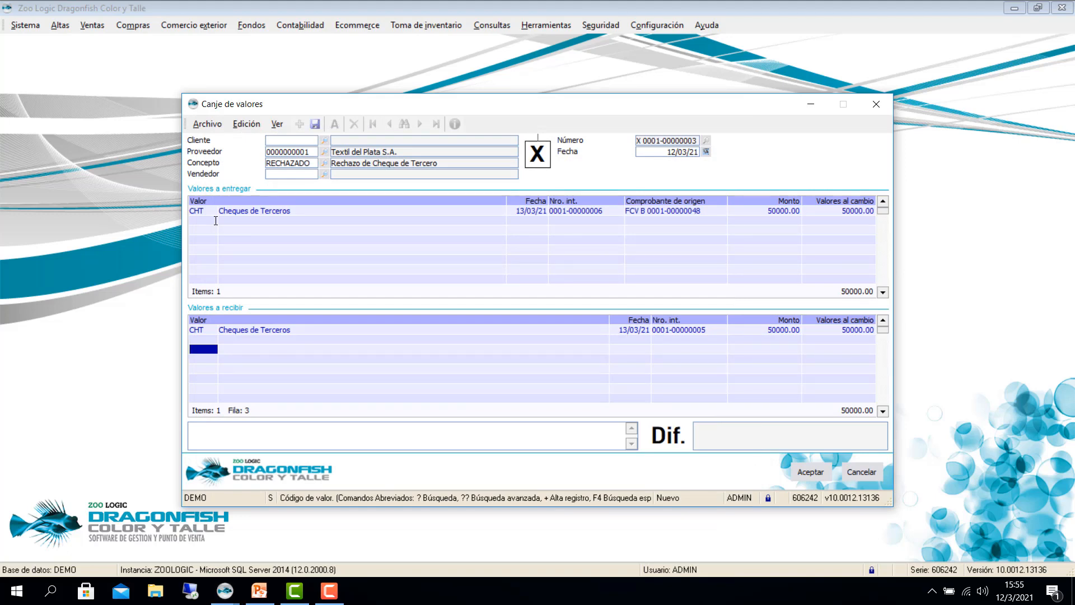
pyautogui.press('F10')
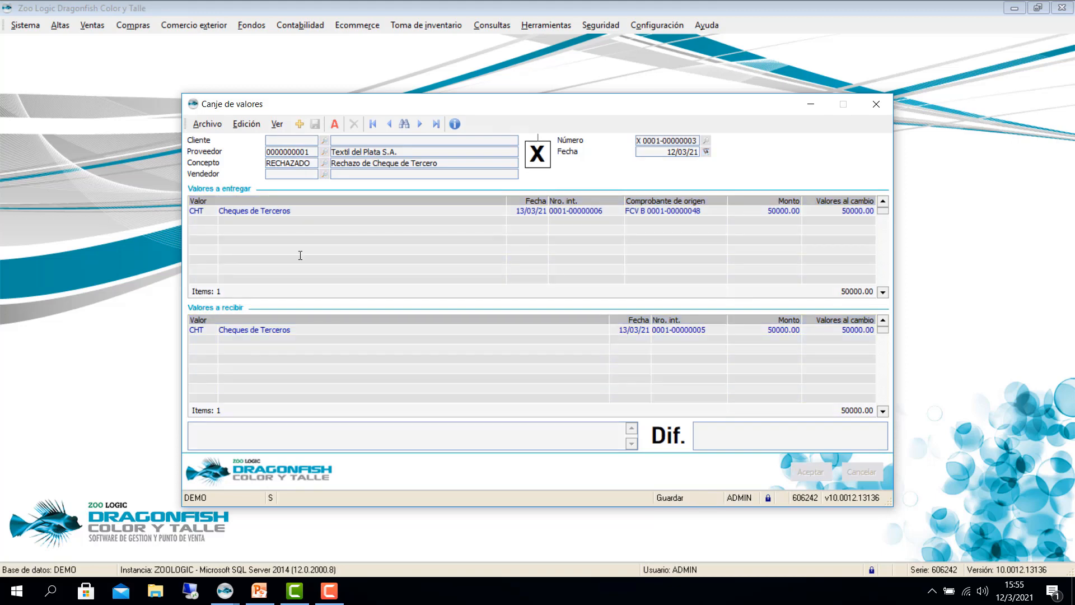
pyautogui.click(810, 105)
pyautogui.click(225, 591)
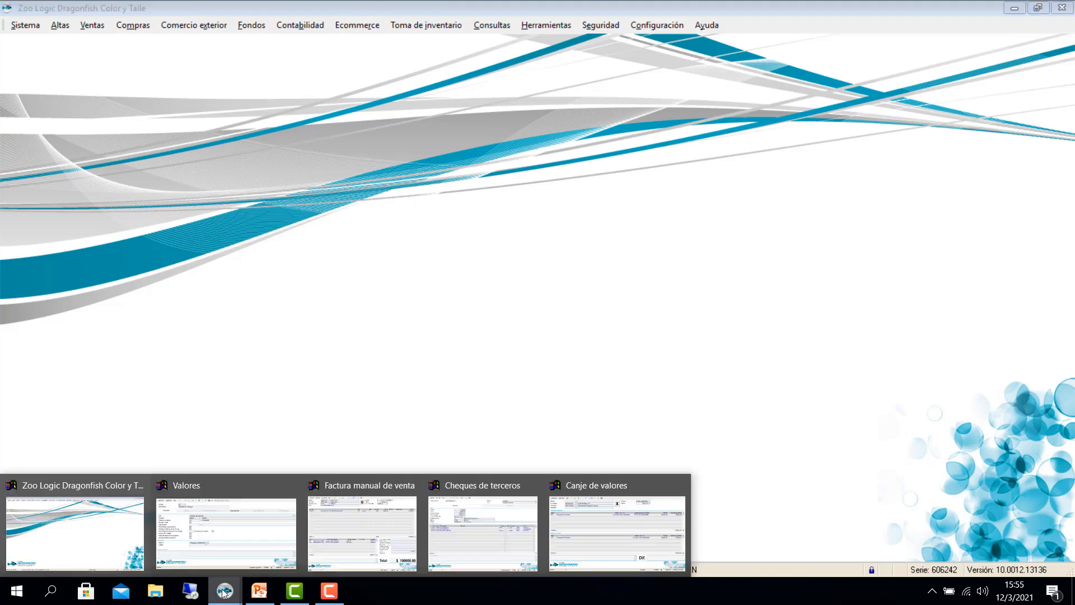
pyautogui.click(452, 515)
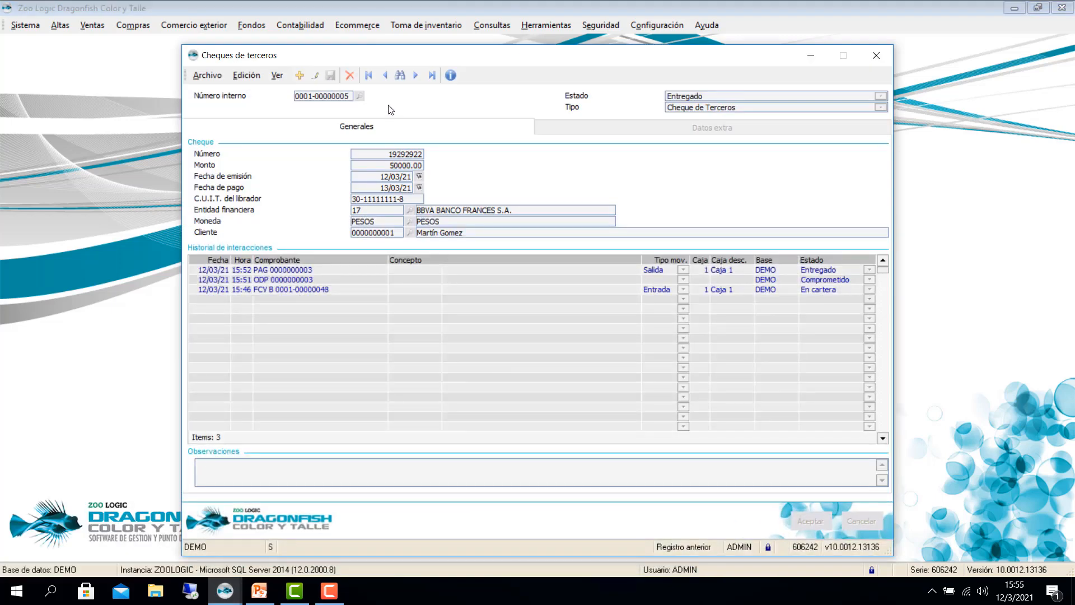
pyautogui.click(415, 75)
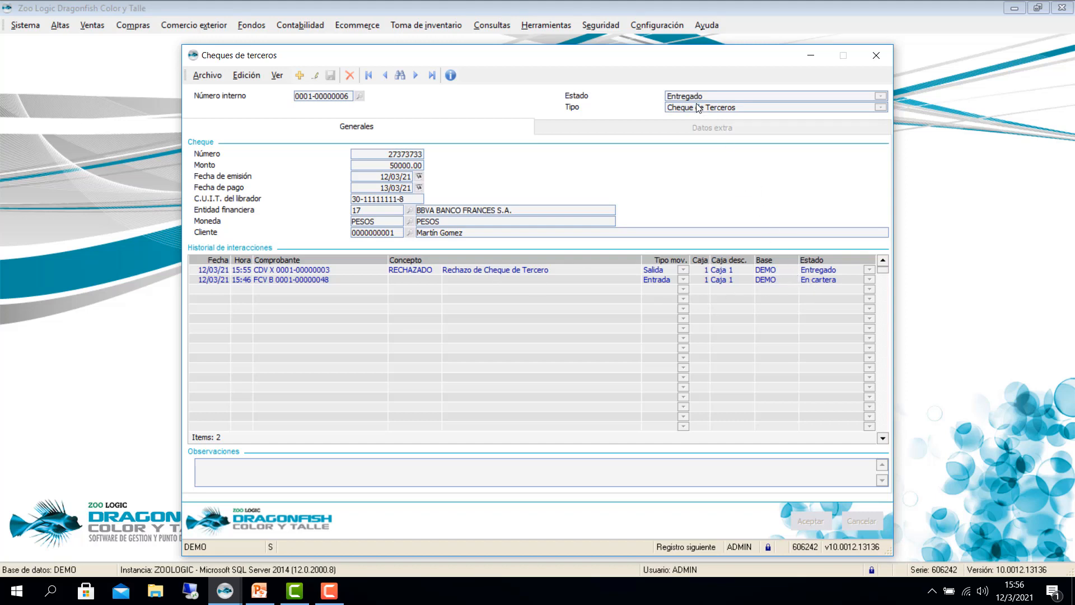
pyautogui.click(386, 74)
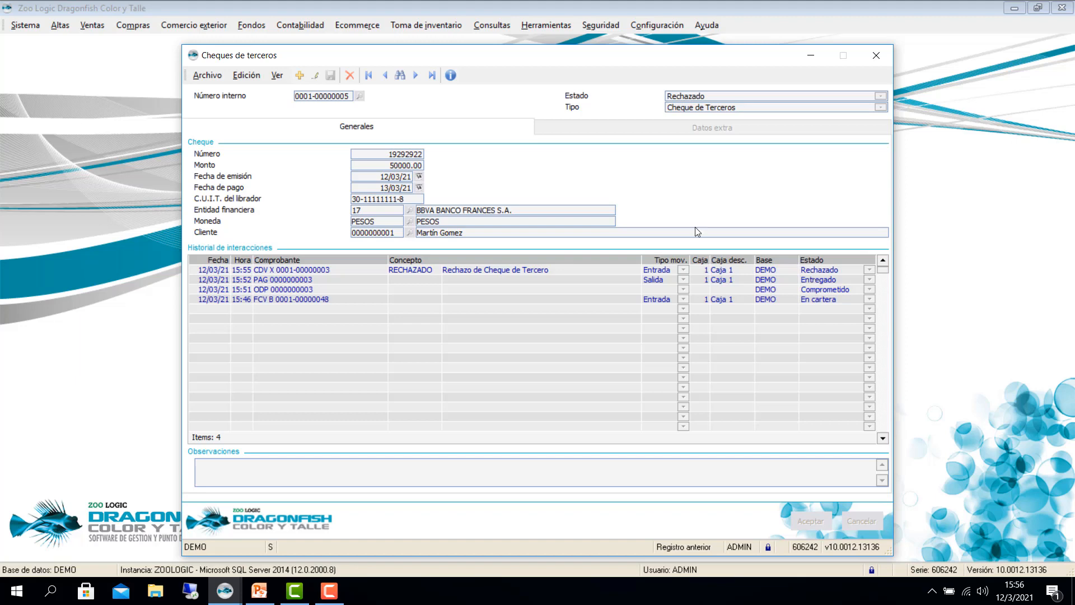
pyautogui.click(416, 75)
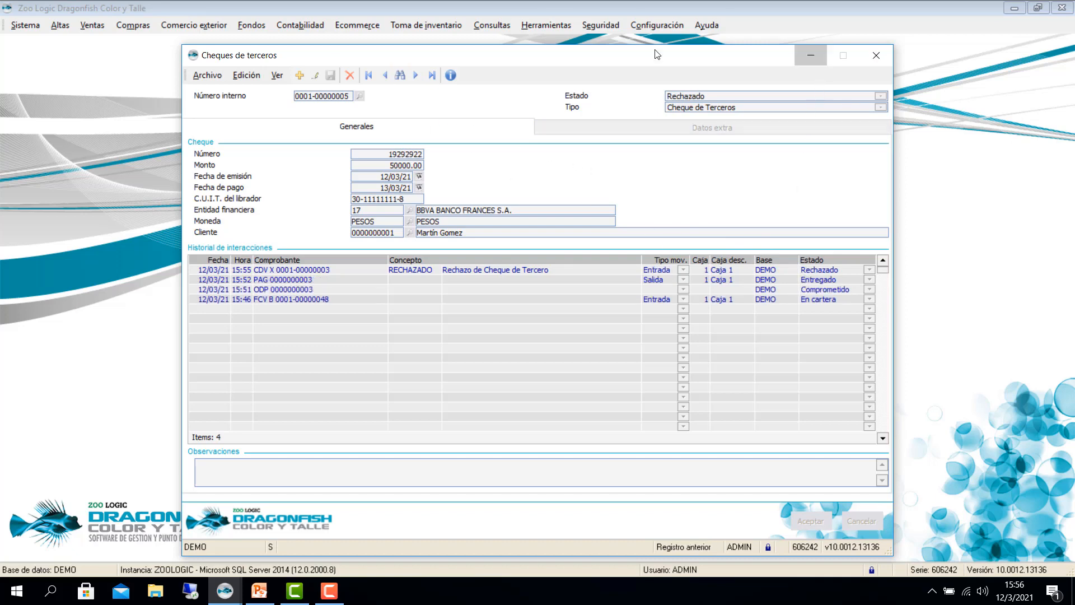
# Step: Minimize the cheques window, revisit the Ejemplo 1 slide, and return to the Dragonfish main window
pyautogui.click(811, 55)
pyautogui.click(259, 591)
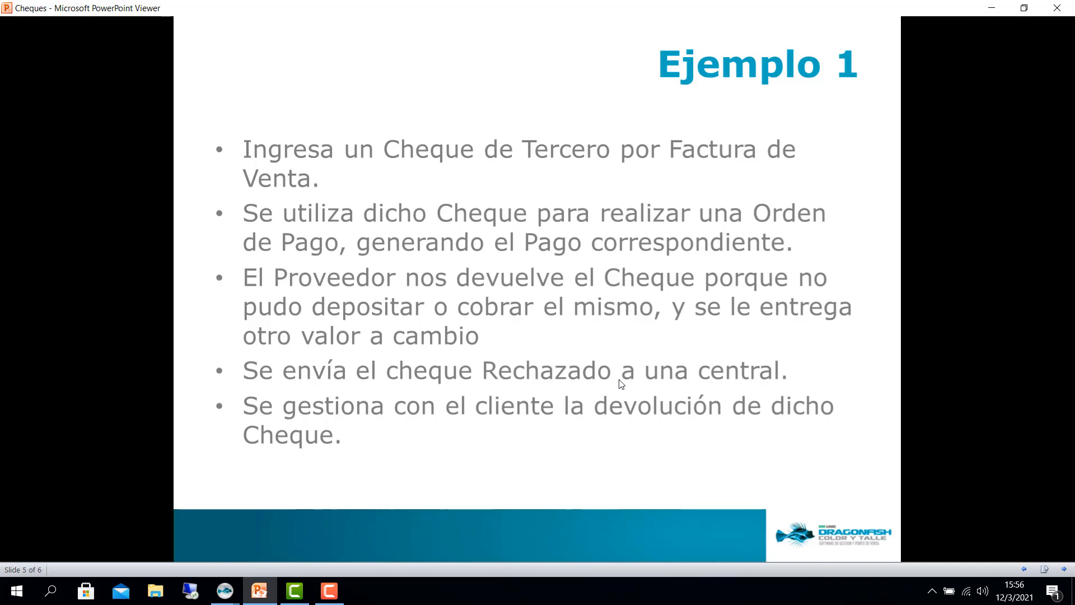
pyautogui.click(234, 592)
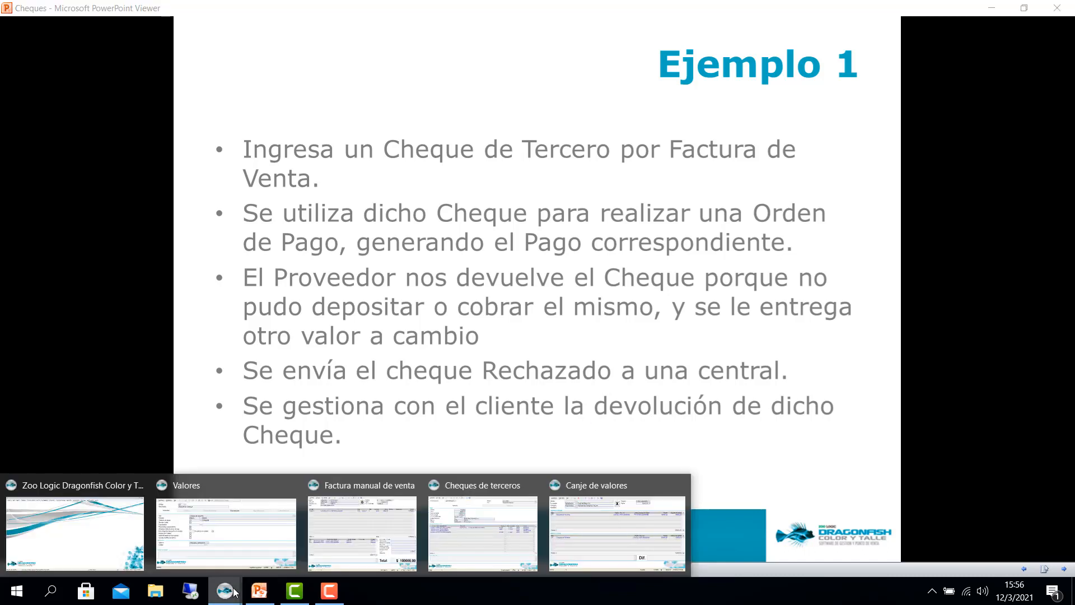
pyautogui.click(112, 536)
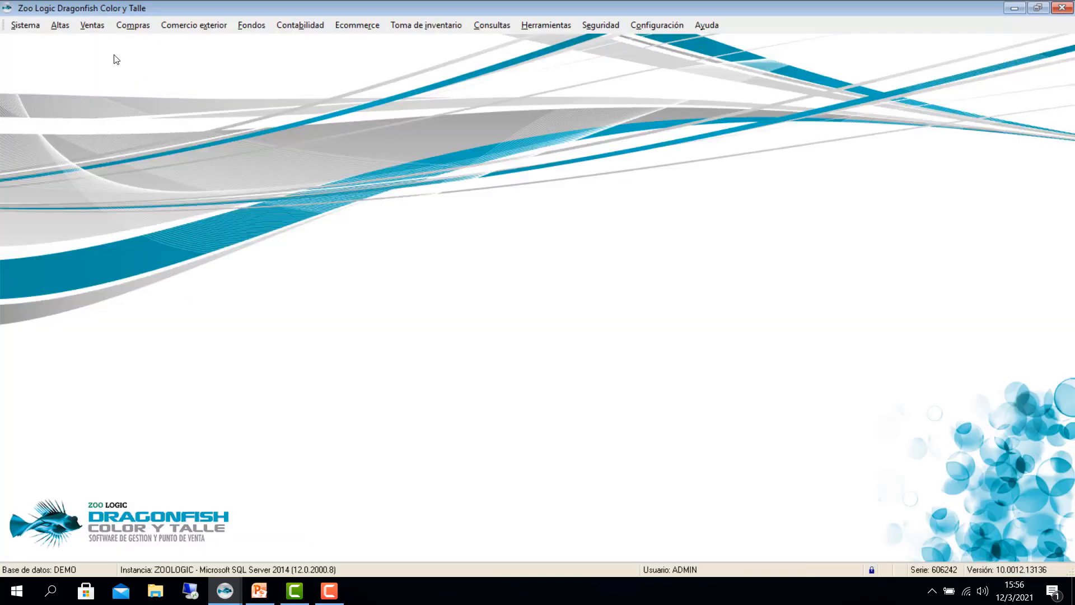
pyautogui.click(249, 25)
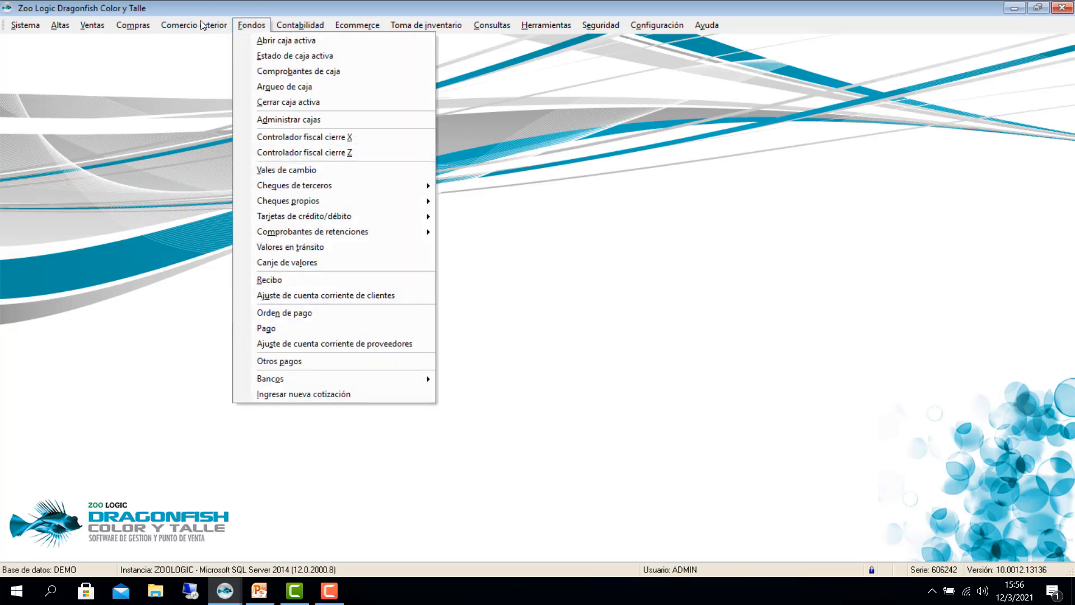
# Step: Start a new Comprobante de caja with CENTRAL as origin/destination
pyautogui.click(274, 74)
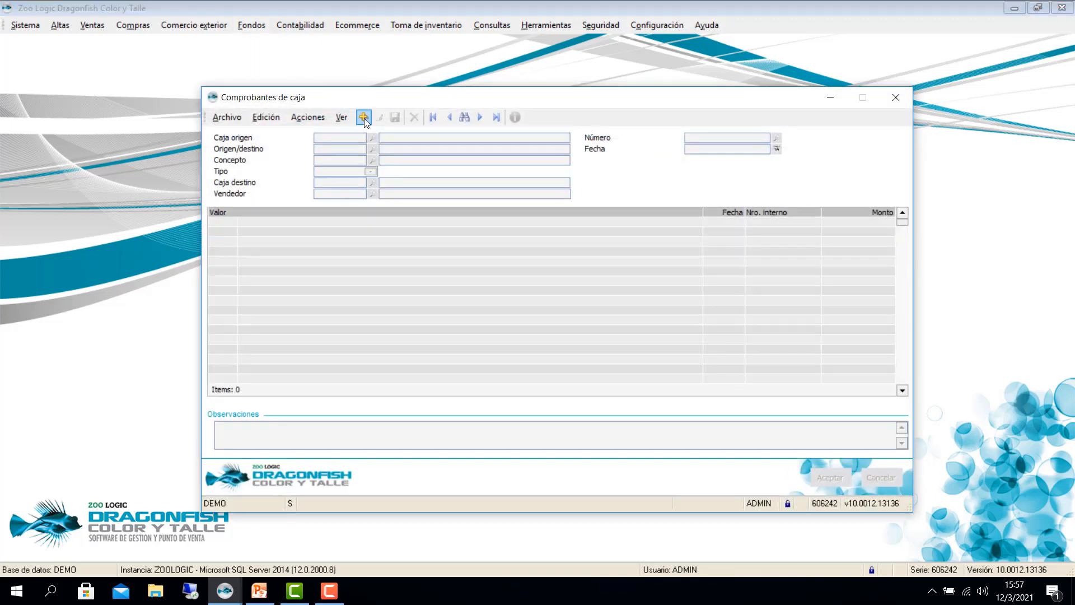
pyautogui.click(364, 119)
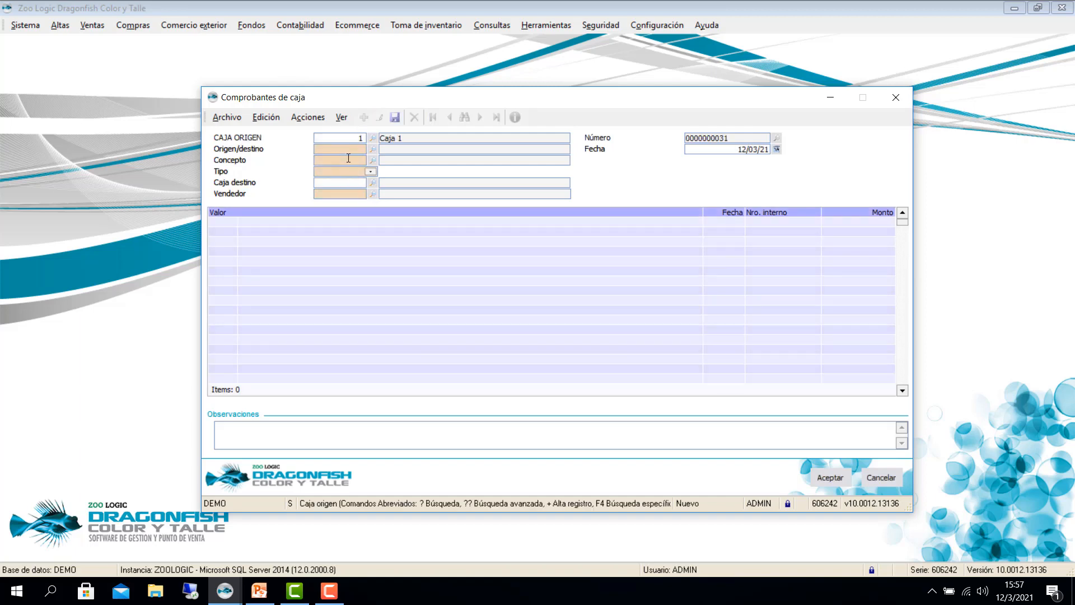
pyautogui.press('Tab')
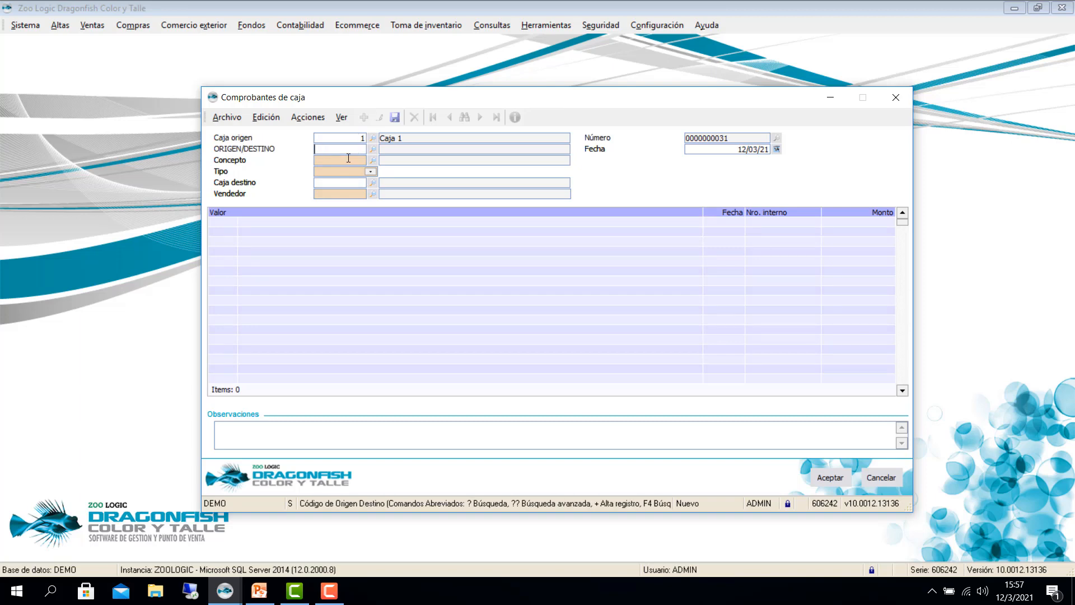
pyautogui.write('CENTRAL')
pyautogui.press('Tab')
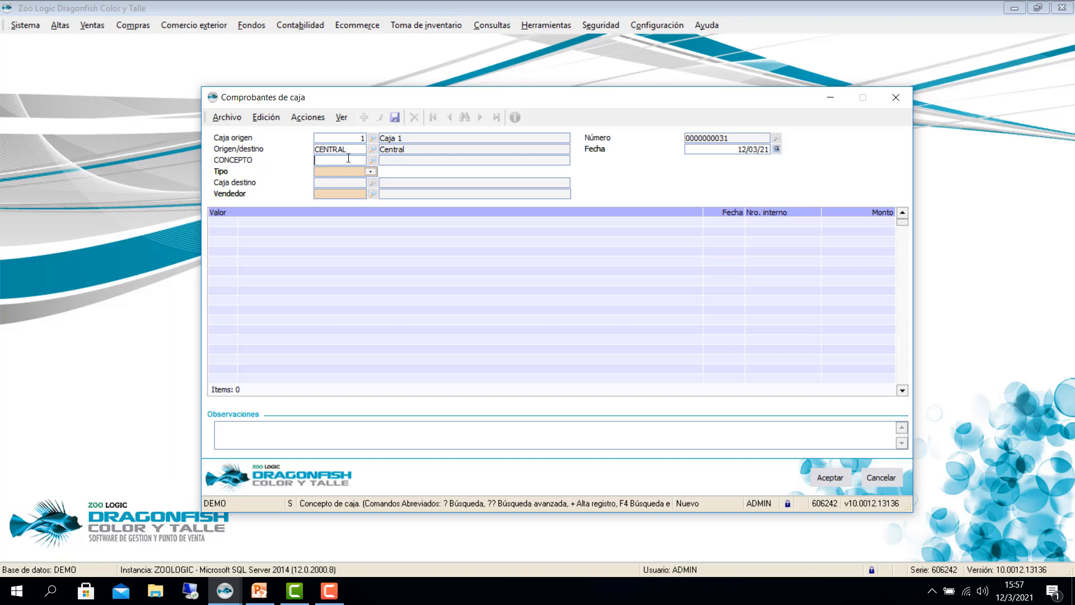
# Step: Set the voucher concept to ENVIO via the ?? search and inspect its concept record
pyautogui.write('??')
pyautogui.press('Return')
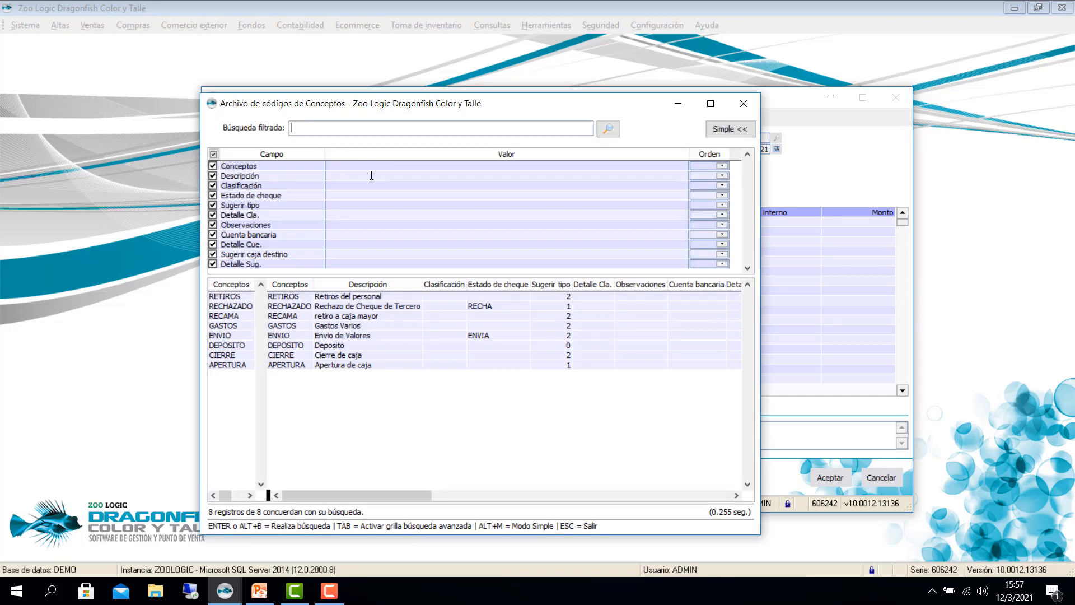
pyautogui.click(307, 335)
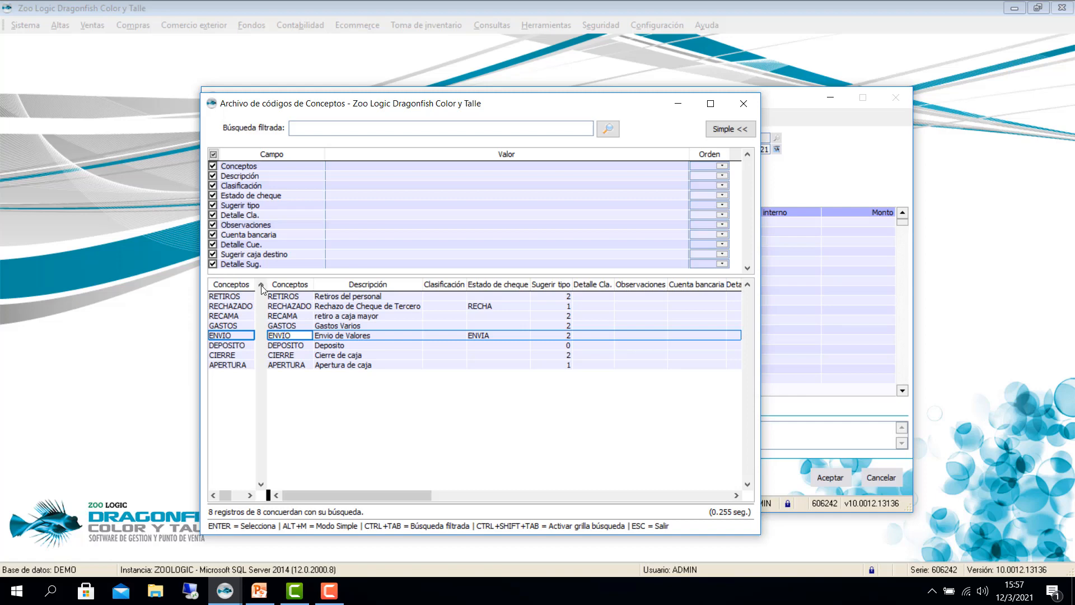
pyautogui.press('Return')
pyautogui.press('Return')
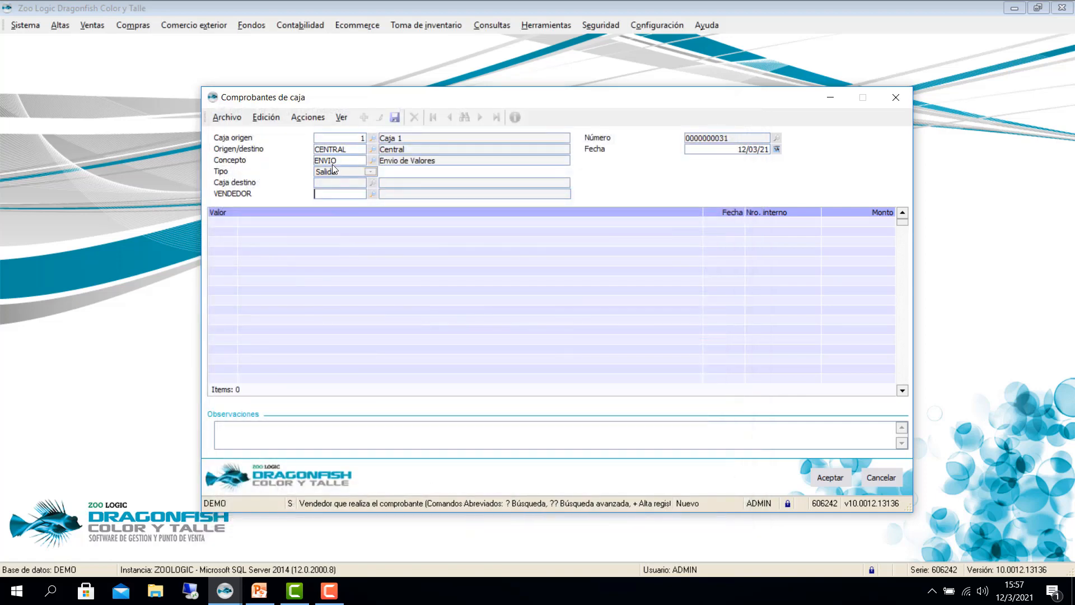
pyautogui.hotkey('shift', 'Tab')
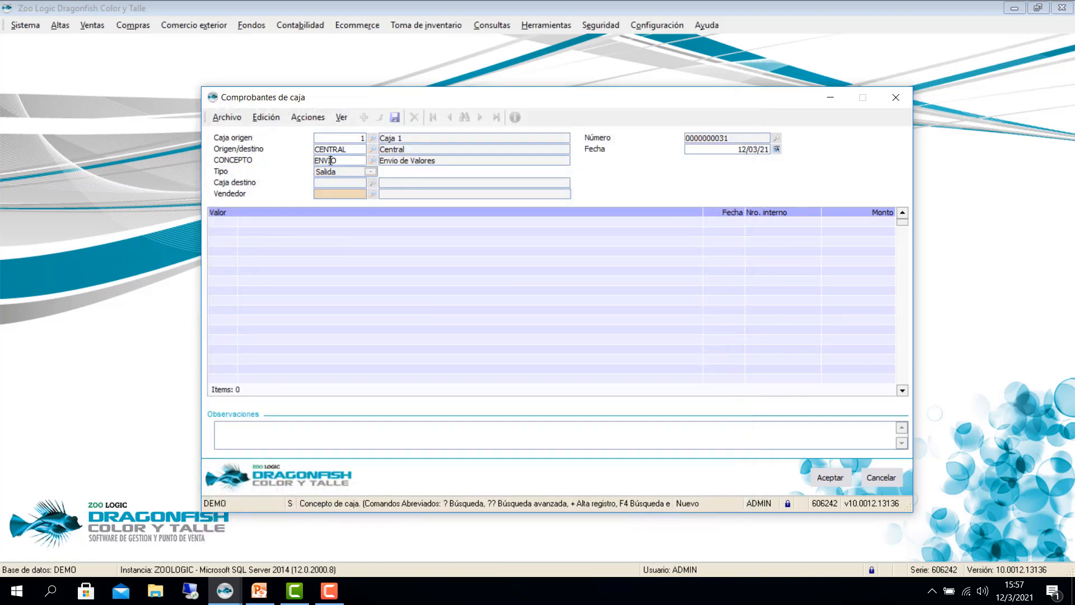
pyautogui.moveTo(331, 161); pyautogui.dragTo(265, 129)
pyautogui.press('F12')
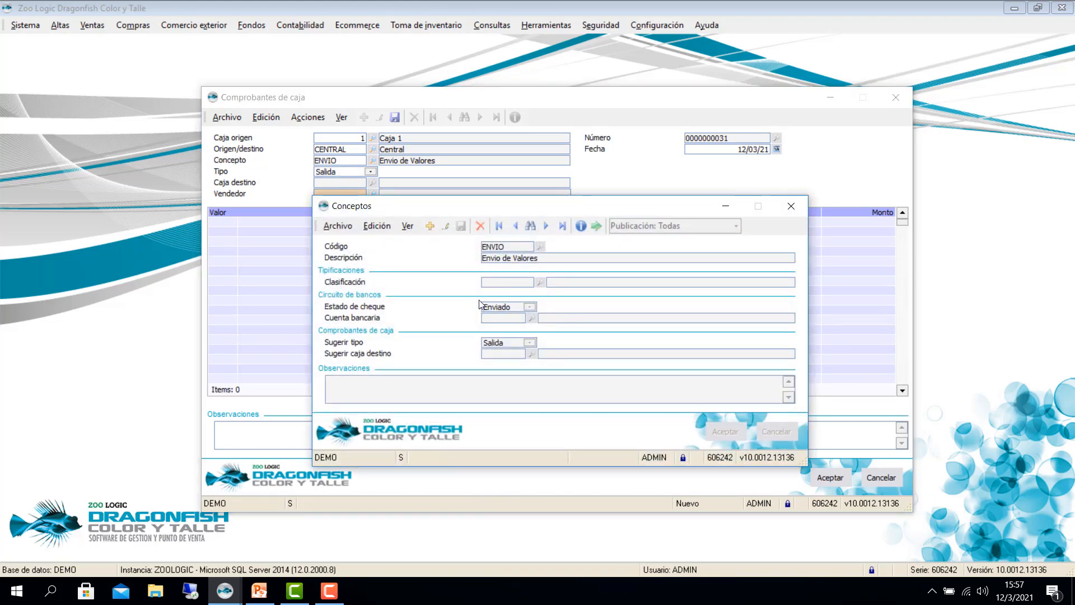
pyautogui.click(788, 207)
pyautogui.press('Tab')
pyautogui.press('Tab')
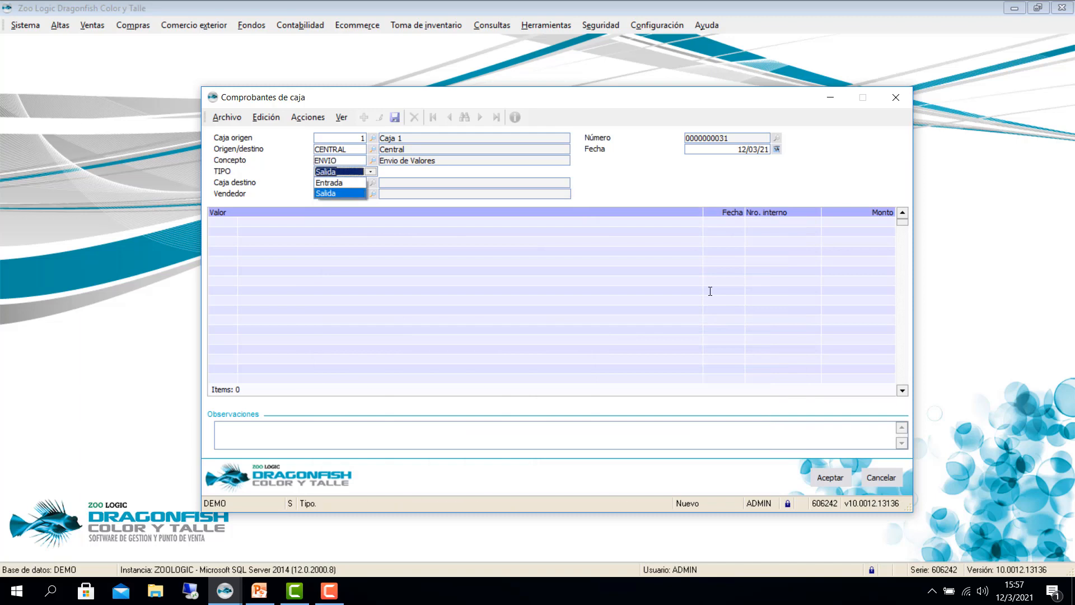
pyautogui.write('1')
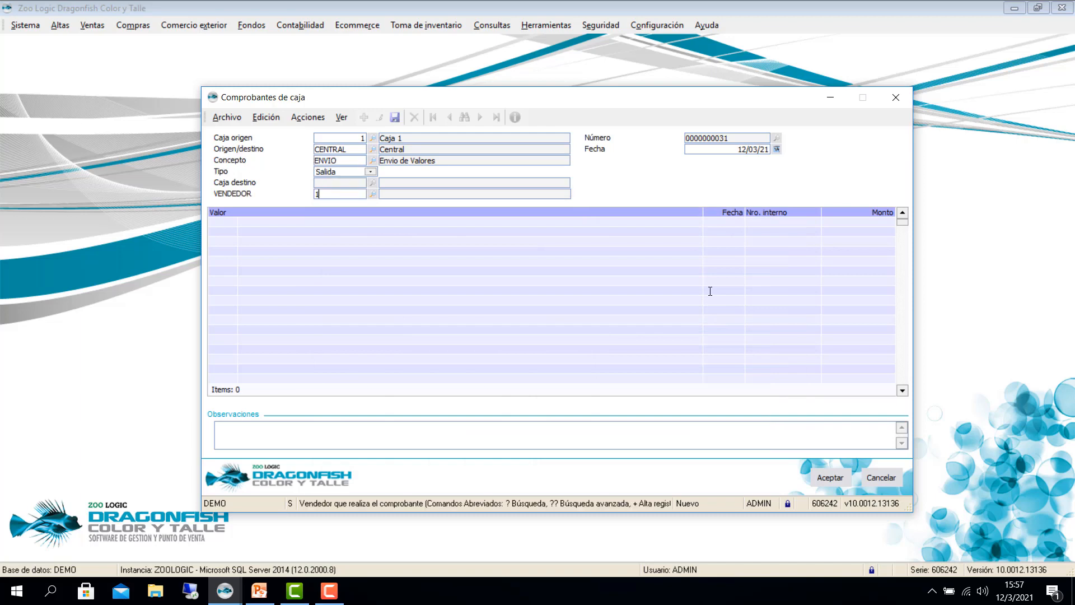
pyautogui.press('Return')
pyautogui.press('Return')
pyautogui.write('?')
pyautogui.press('Return')
pyautogui.press('Down')
pyautogui.press('Down')
pyautogui.press('Down')
pyautogui.press('Down')
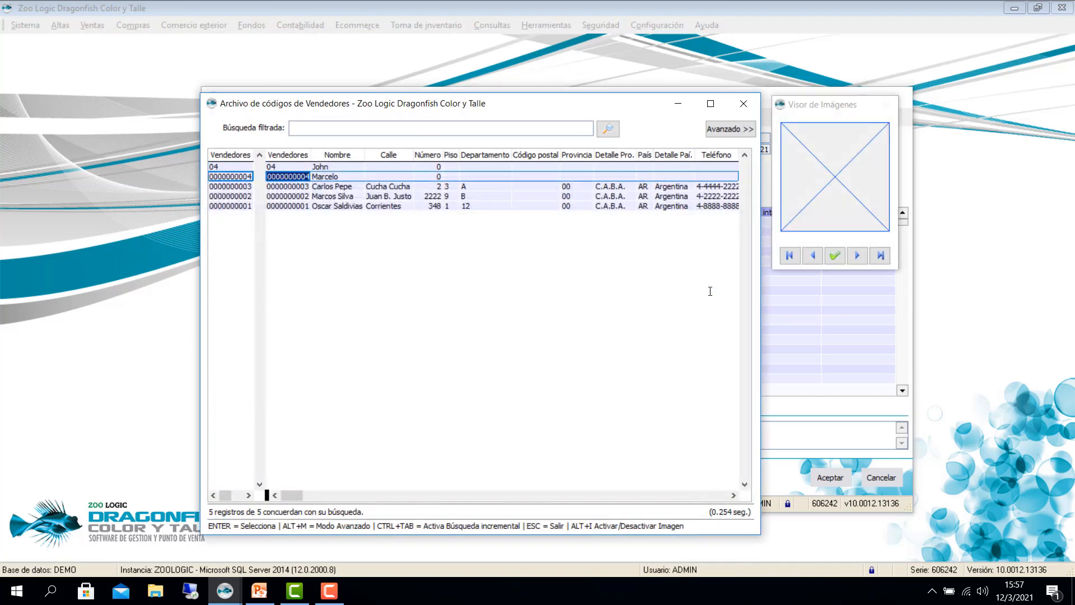
pyautogui.press('Return')
pyautogui.press('Return')
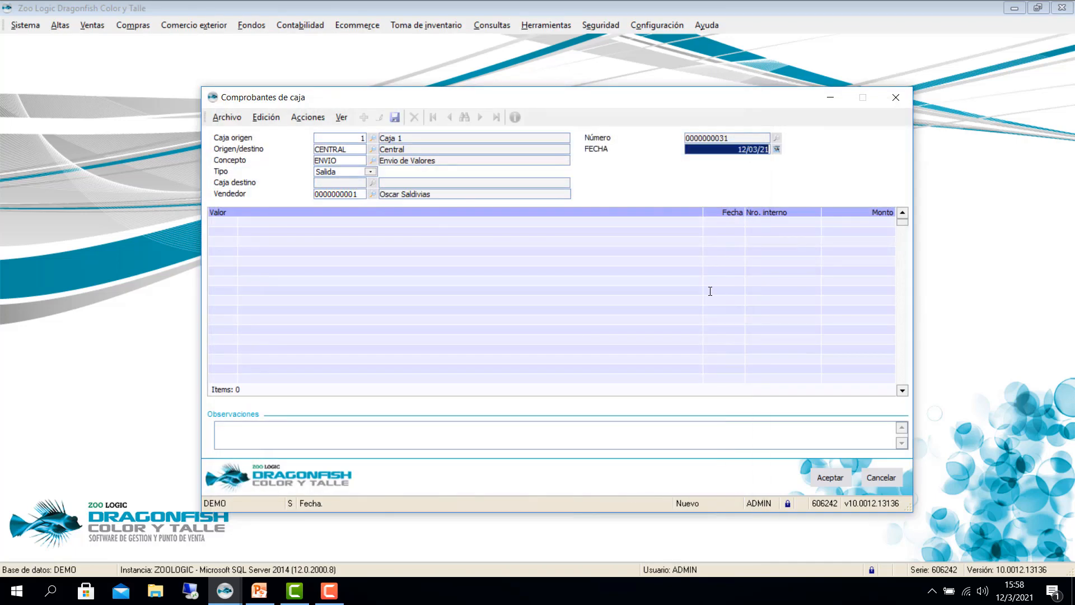
pyautogui.press('Return')
pyautogui.write('CHT')
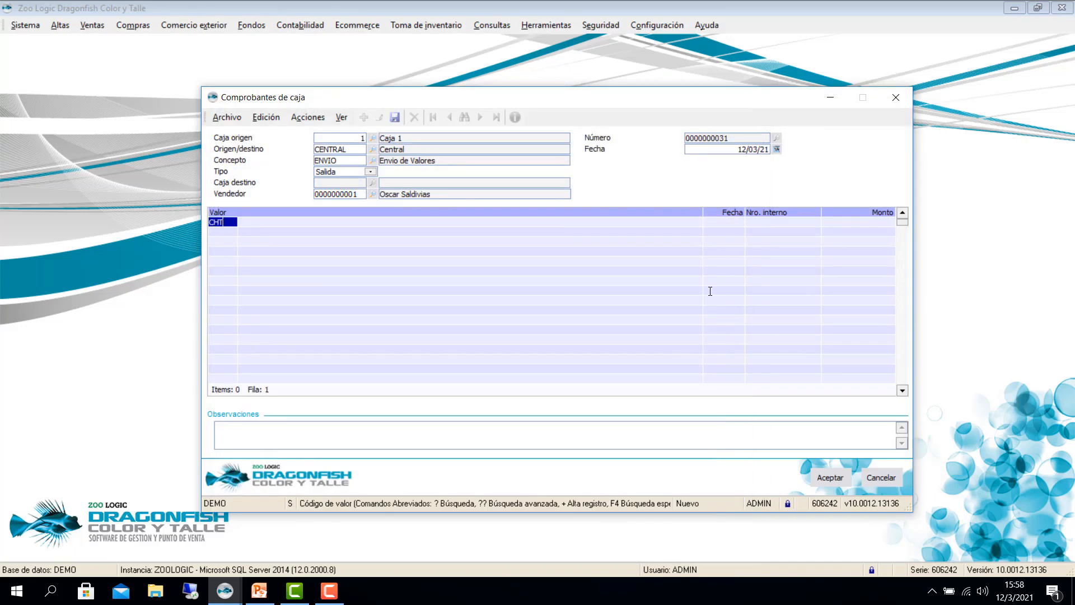
pyautogui.press('Return')
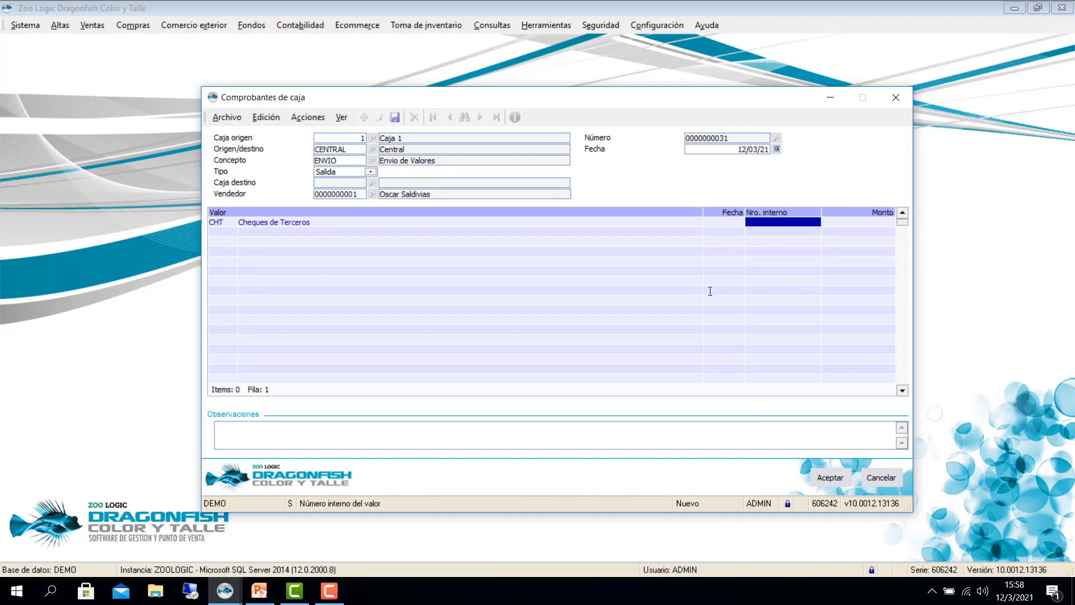
pyautogui.write('?')
pyautogui.press('Return')
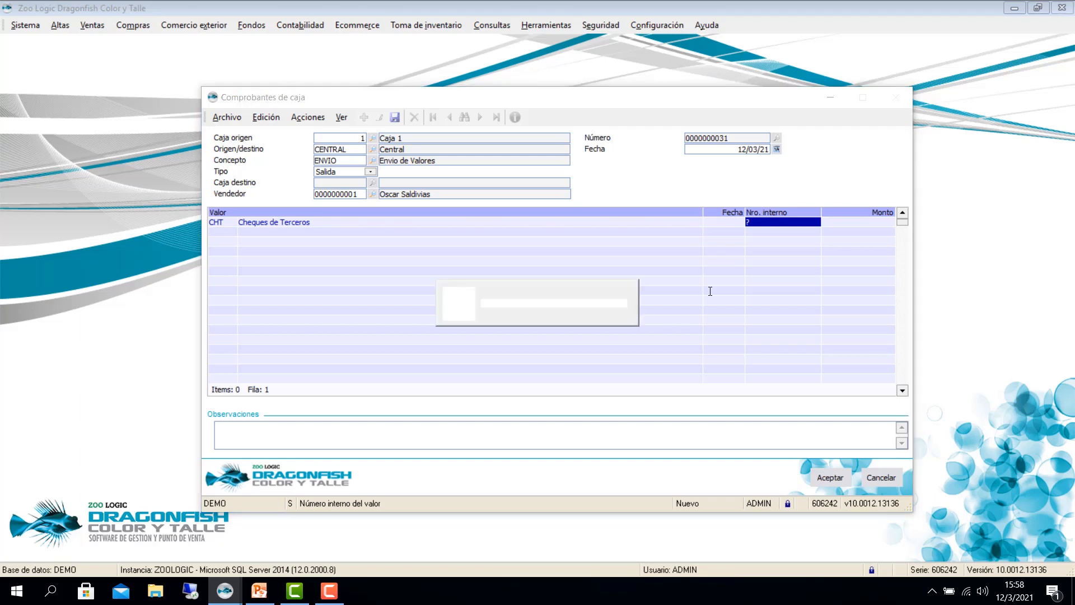
pyautogui.press('Tab')
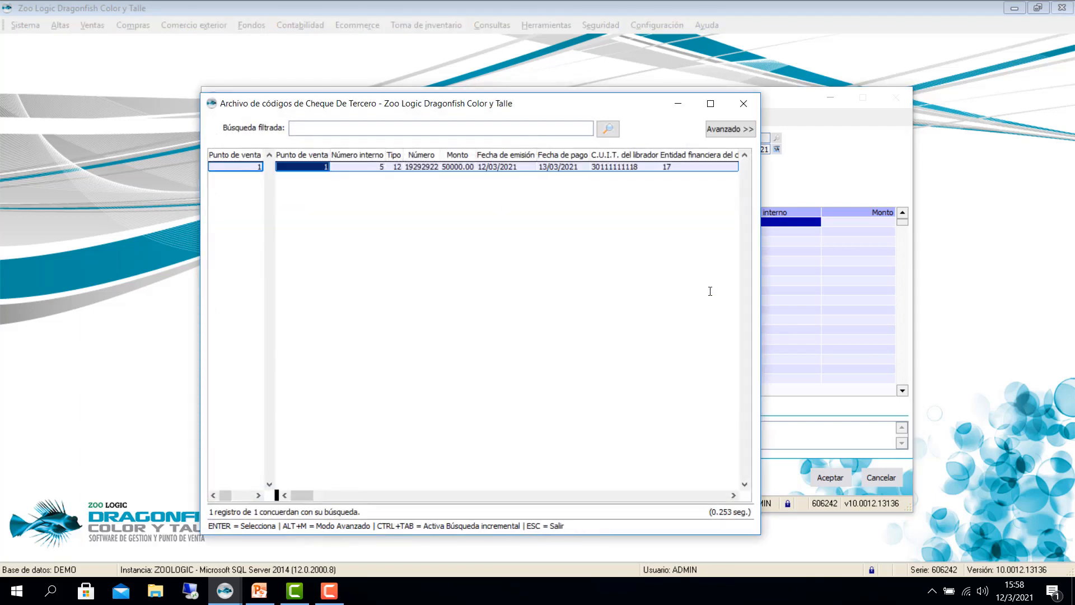
pyautogui.press('Return')
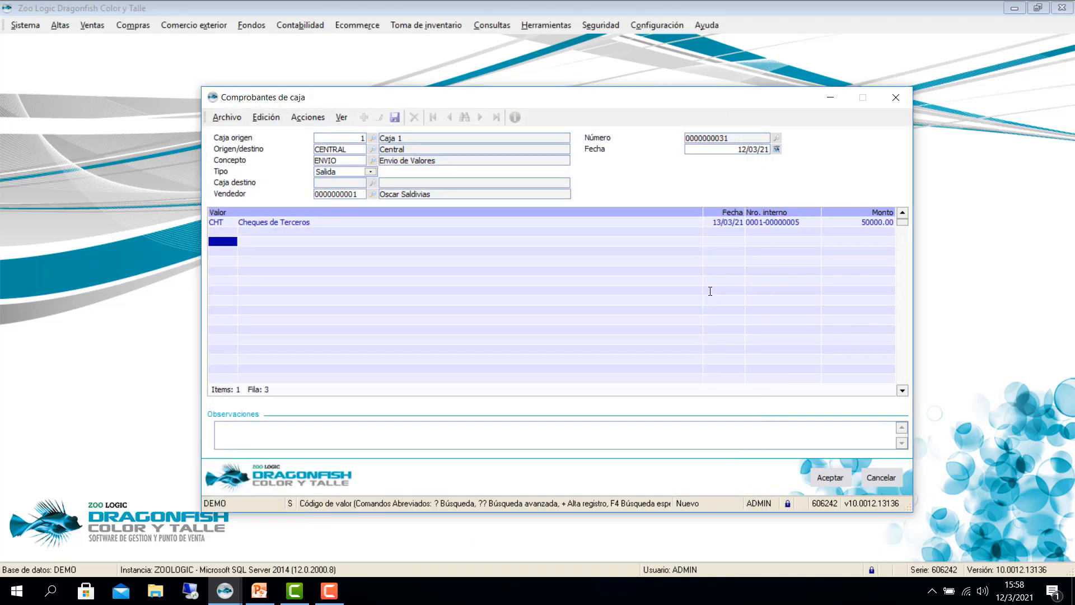
pyautogui.click(821, 476)
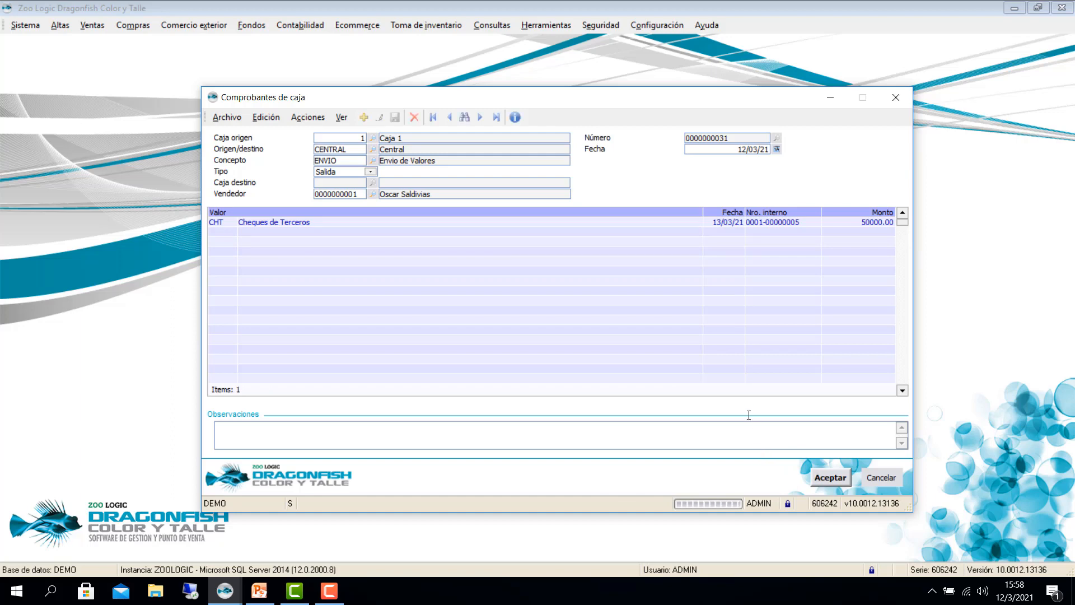
# Step: Package voucher 00000031 via Archivo > Empaquetar como valores en tránsito, confirm, and close the form
pyautogui.click(227, 117)
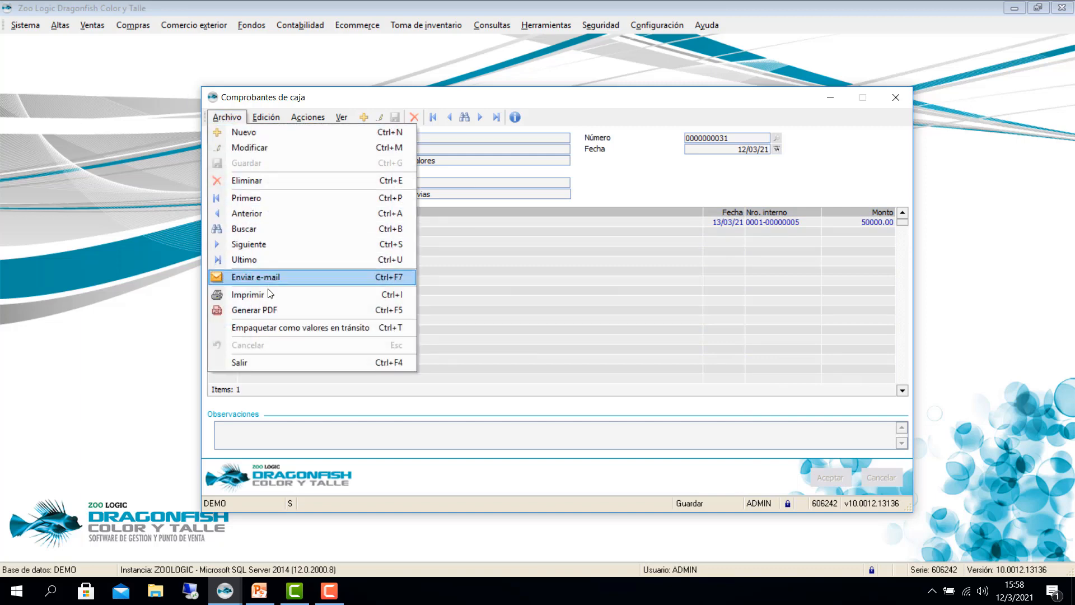
pyautogui.click(317, 330)
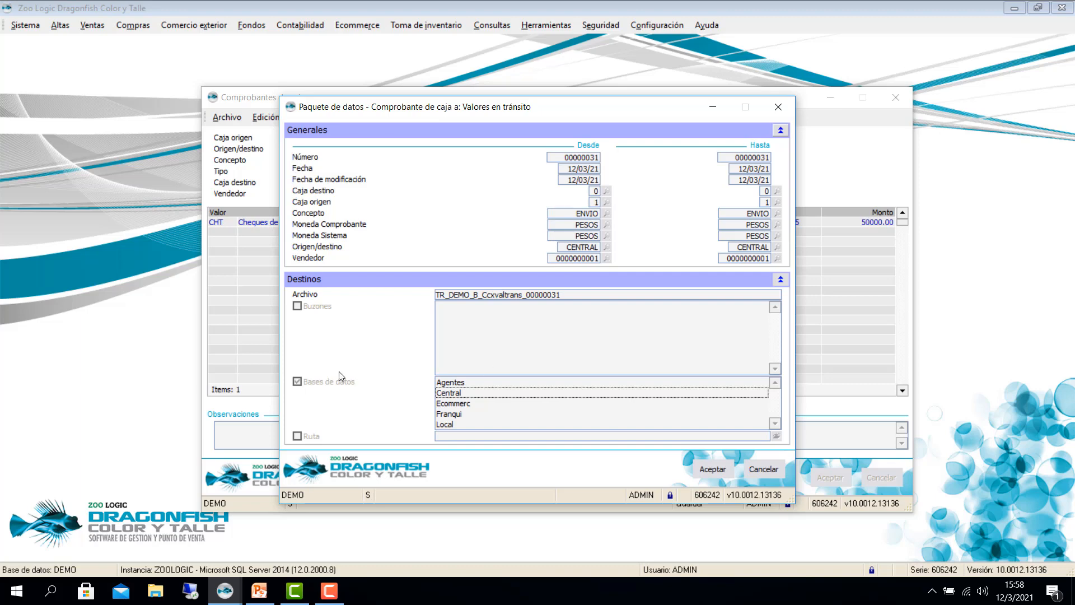
pyautogui.click(707, 469)
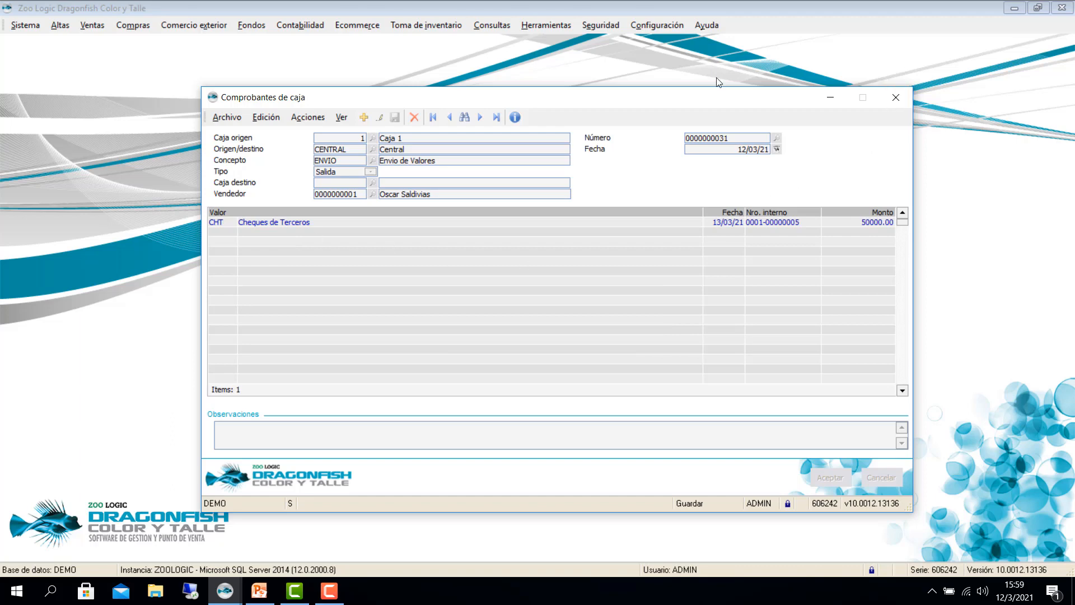
pyautogui.press('Escape')
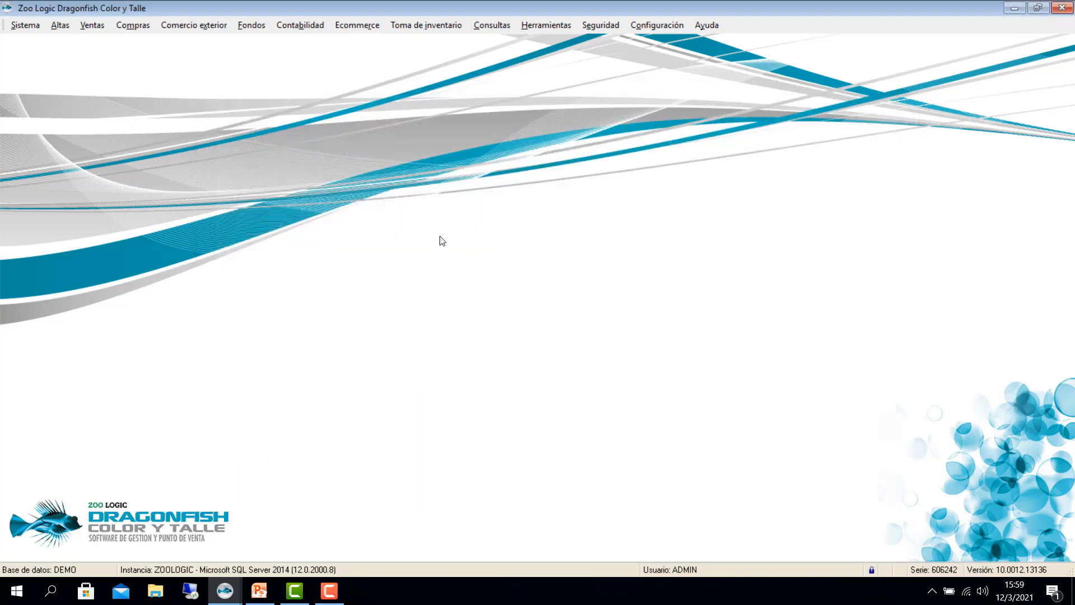
# Step: Change the database to CENTRAL via Sistema, then open Fondos > Valores en tránsito
pyautogui.click(13, 23)
pyautogui.moveTo(32, 47)
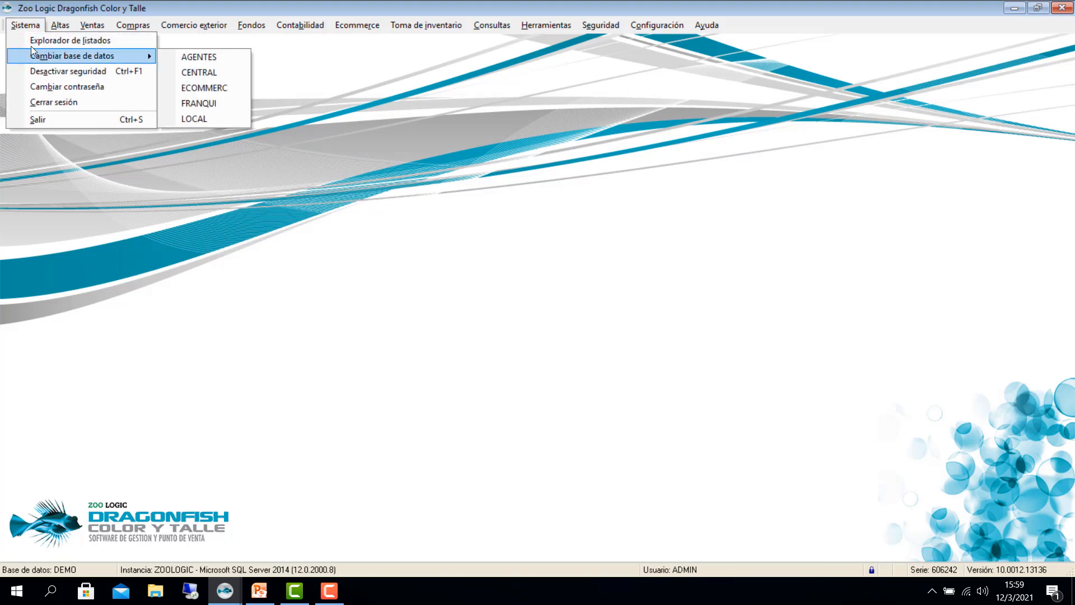
pyautogui.click(188, 73)
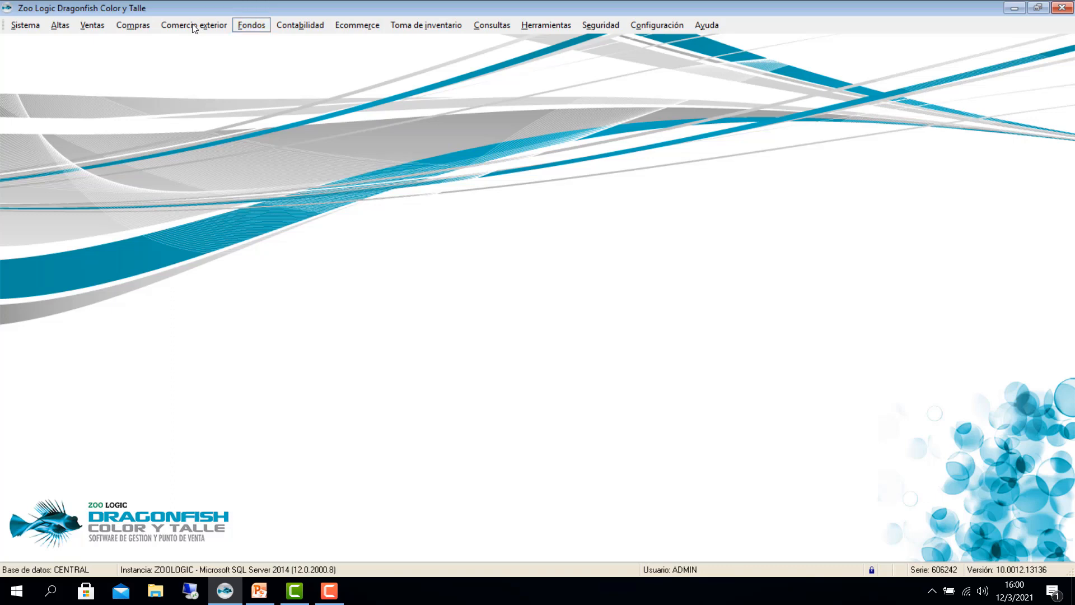
pyautogui.click(251, 25)
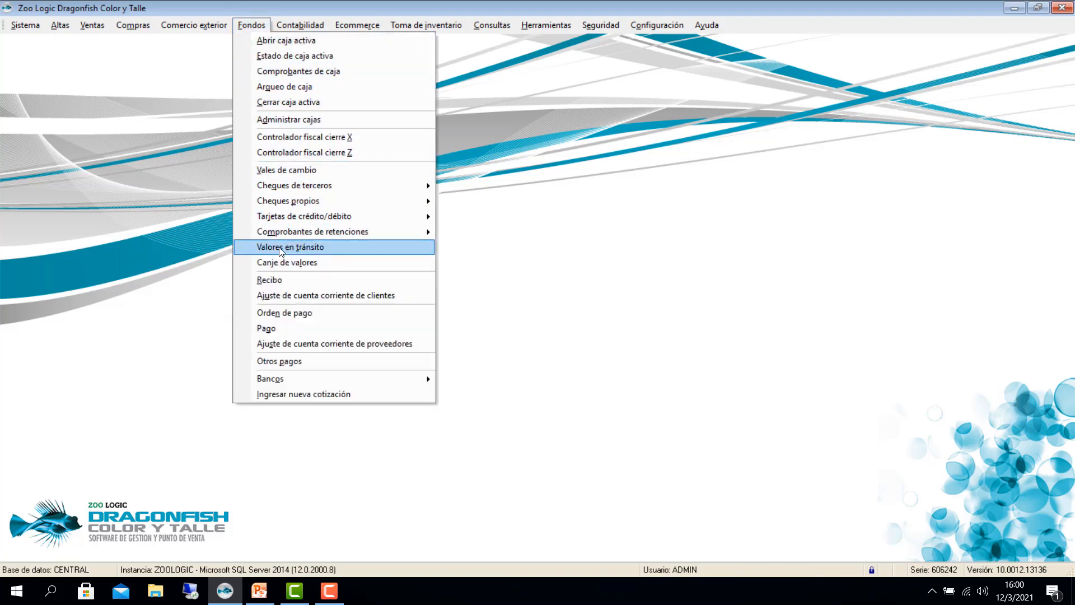
pyautogui.click(223, 198)
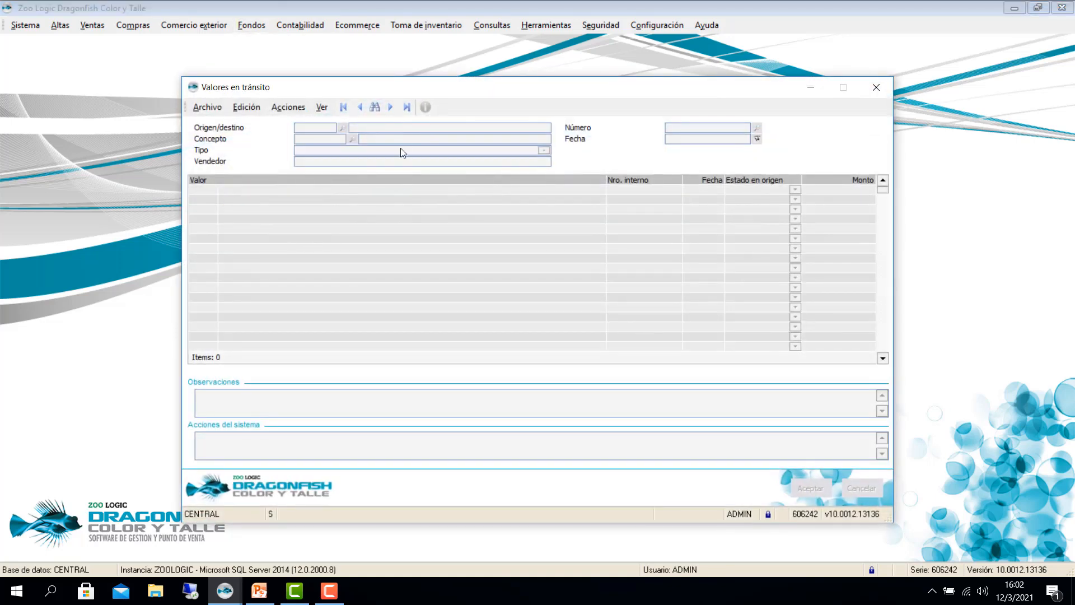
# Step: Load the last values-in-transit record 00000002, review its Acciones options, then close the window
pyautogui.click(408, 108)
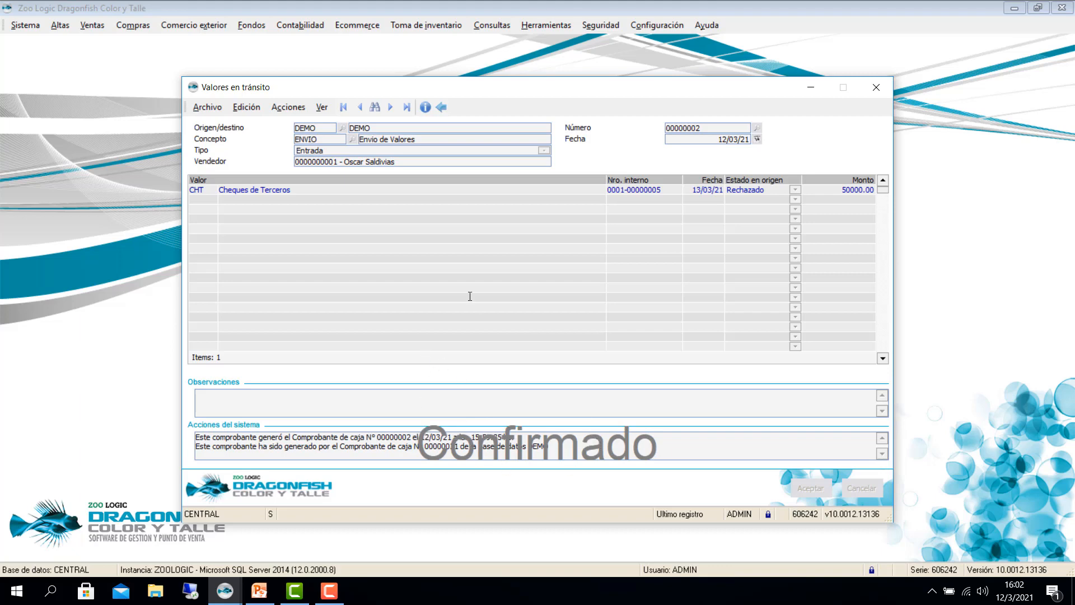
pyautogui.click(289, 107)
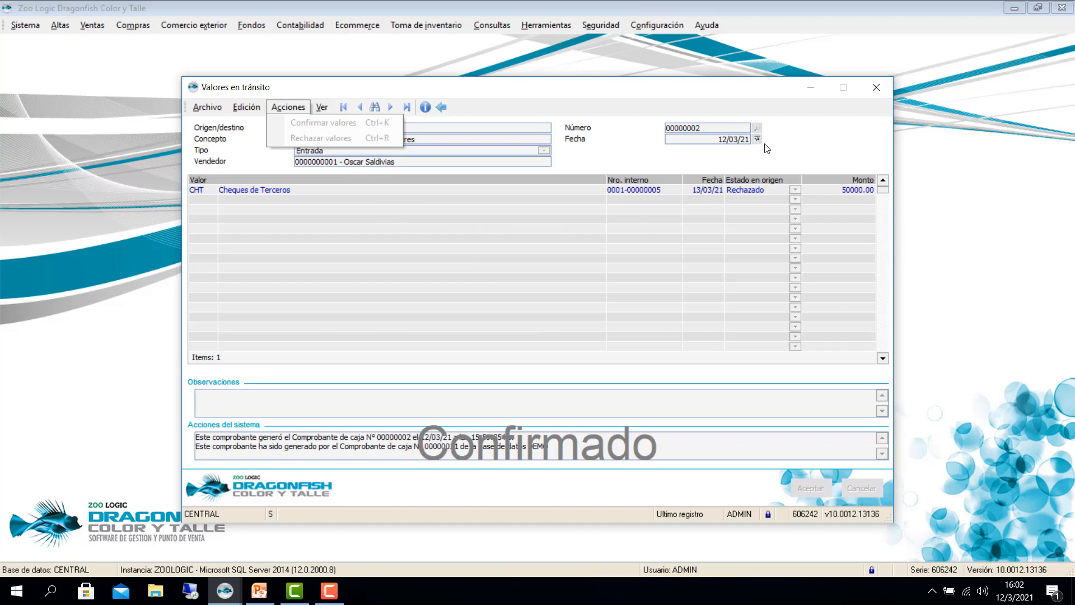
pyautogui.click(875, 91)
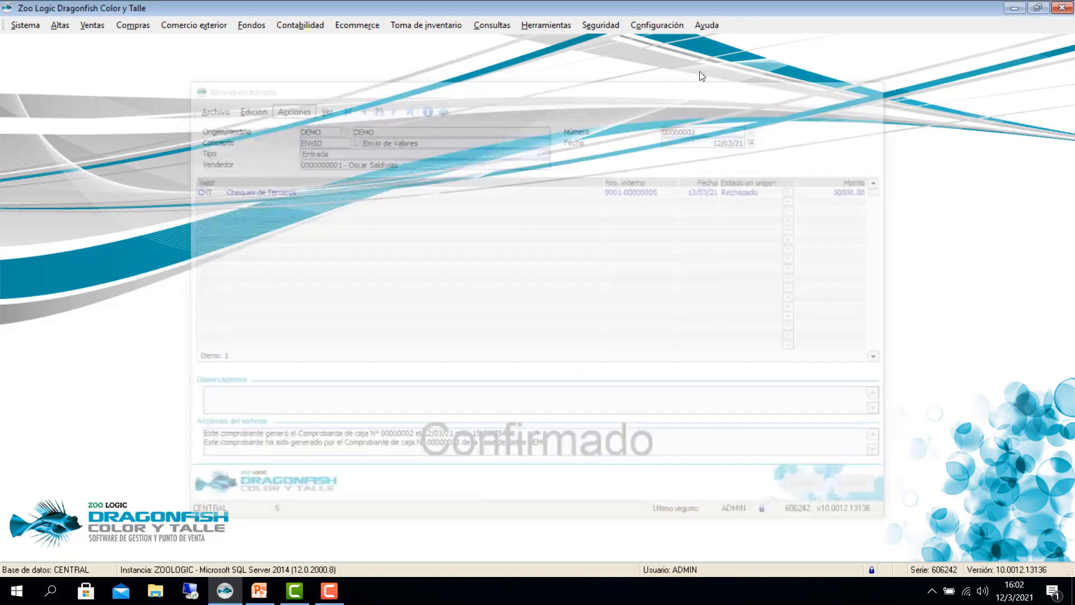
pyautogui.click(658, 26)
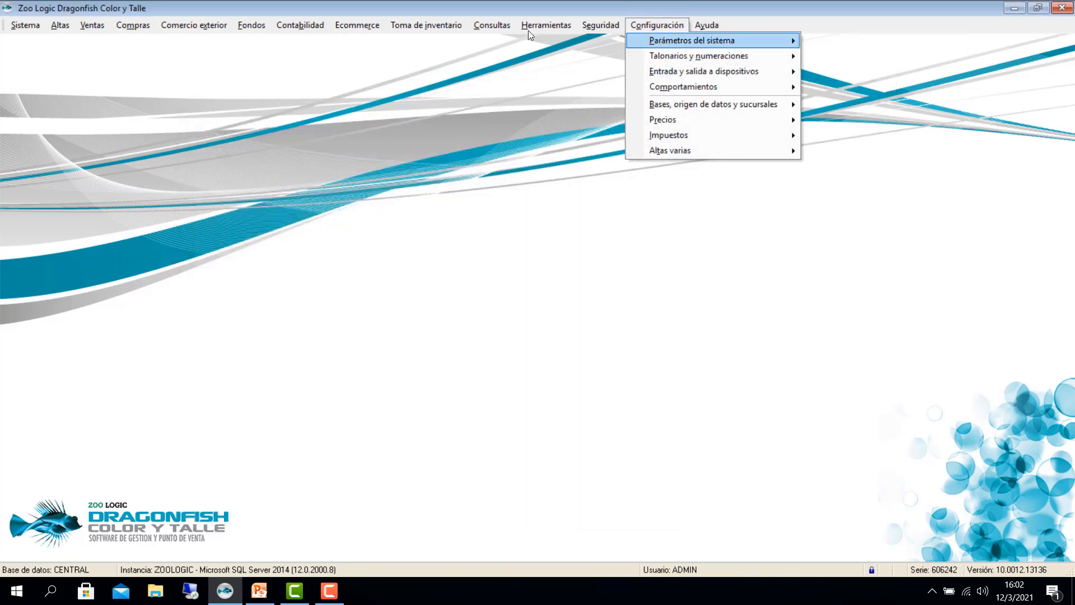
pyautogui.moveTo(695, 40)
pyautogui.click(862, 42)
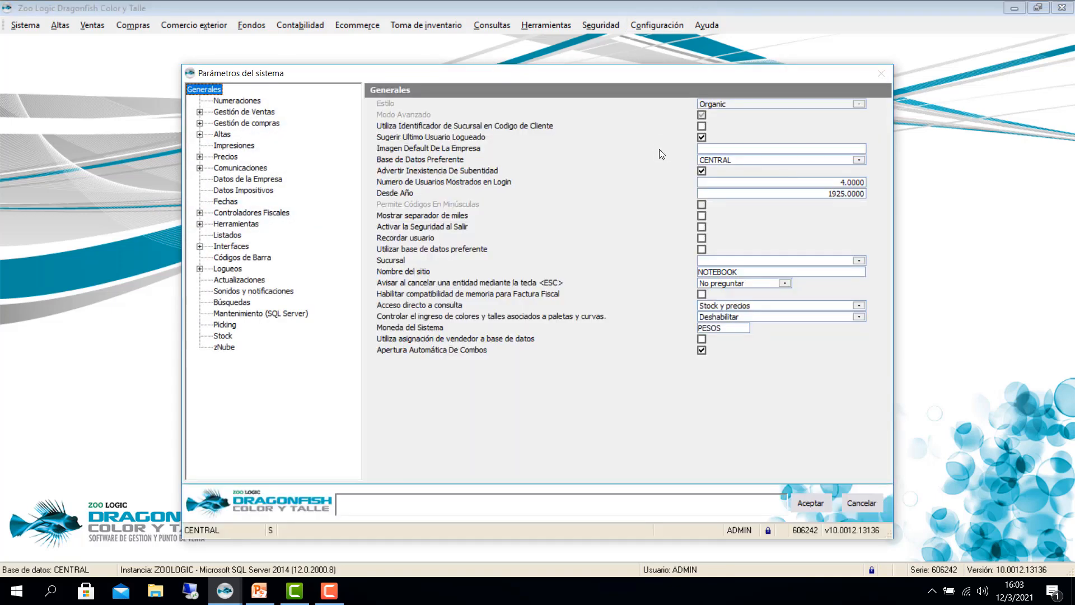
pyautogui.click(200, 169)
pyautogui.click(226, 190)
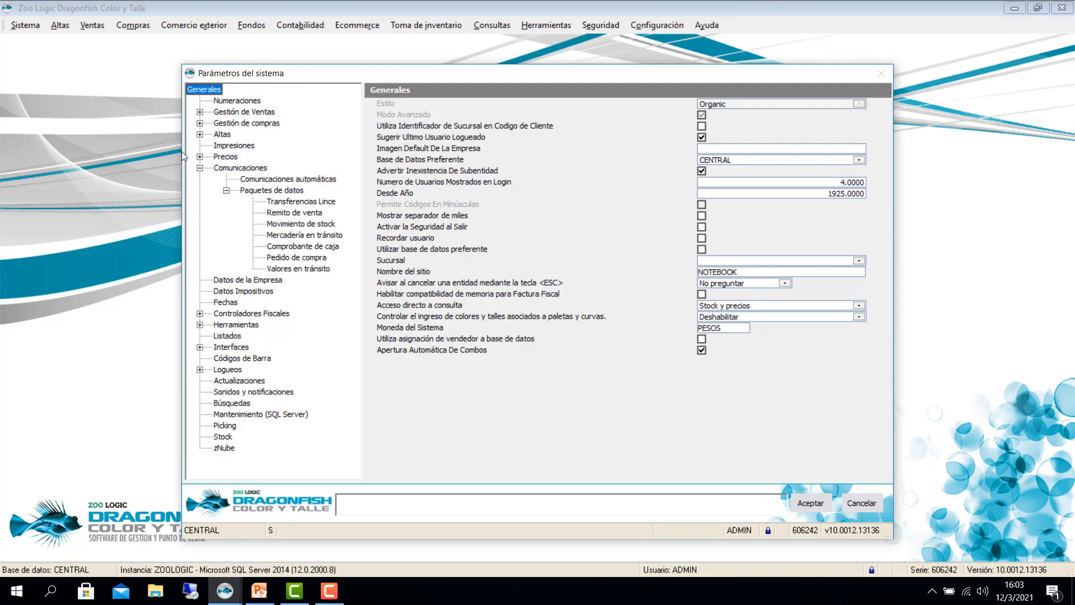
pyautogui.click(288, 268)
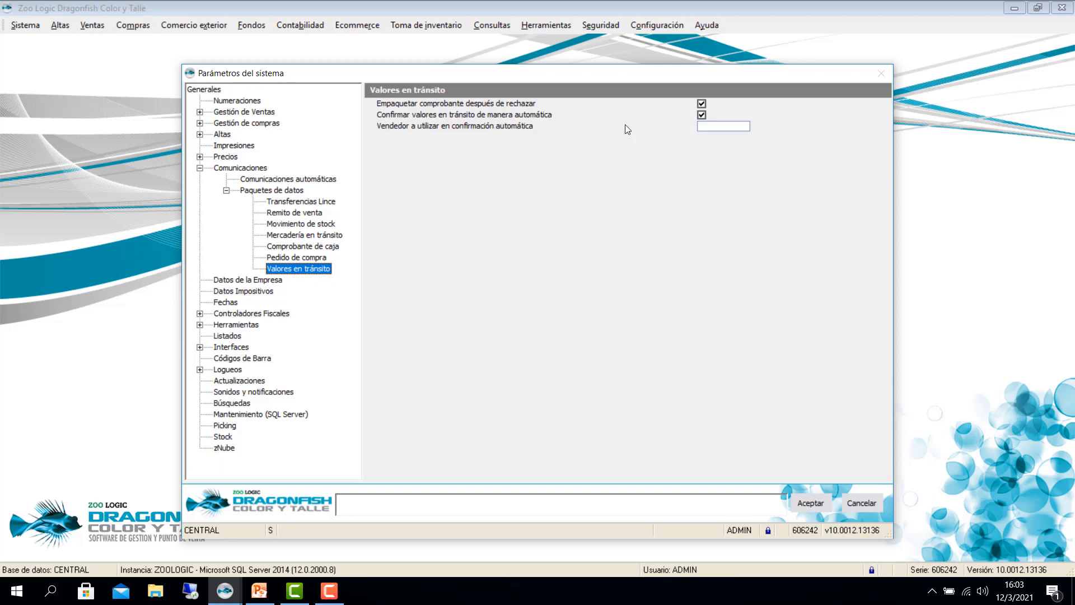
pyautogui.click(702, 115)
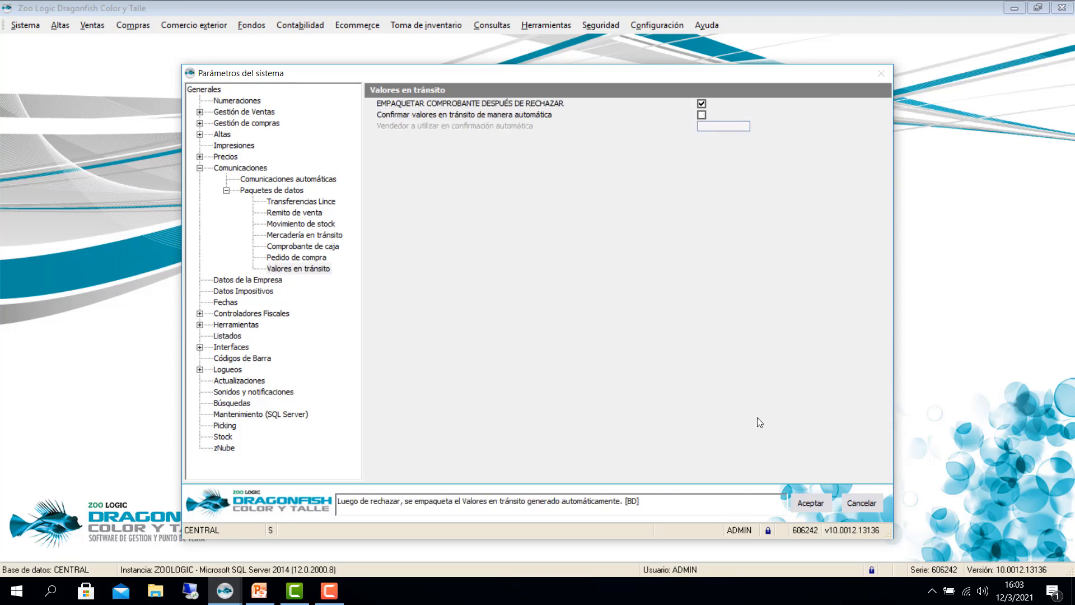
pyautogui.click(857, 506)
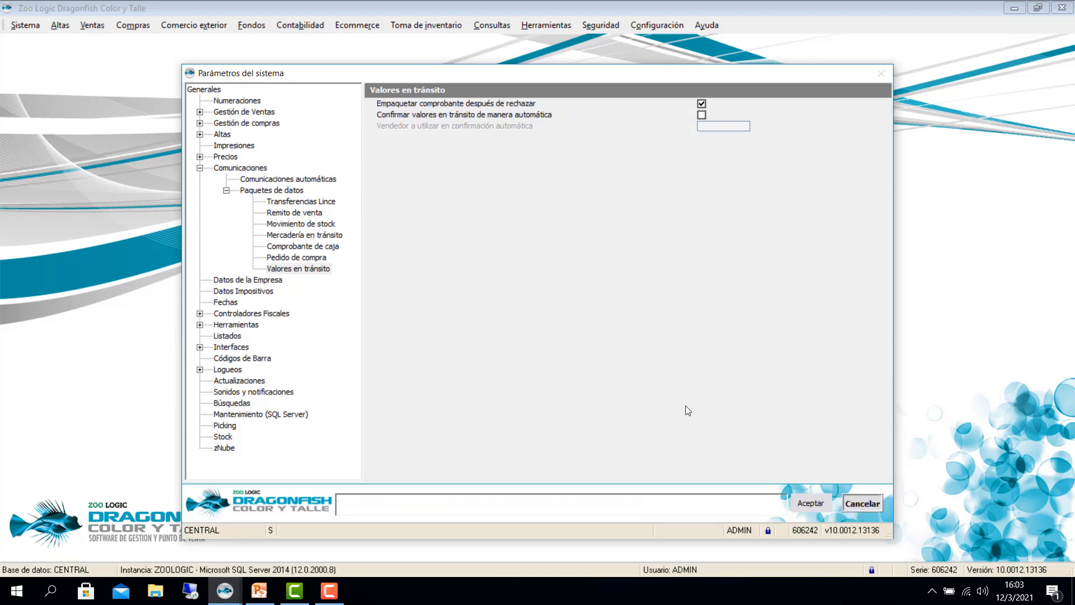
pyautogui.click(602, 327)
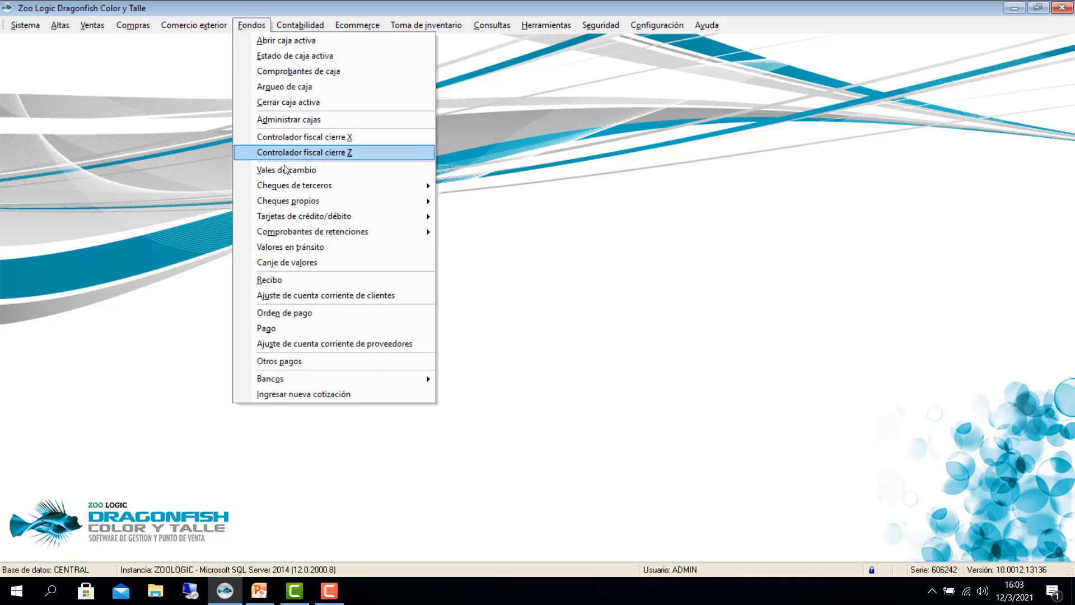
pyautogui.moveTo(368, 190)
pyautogui.click(448, 186)
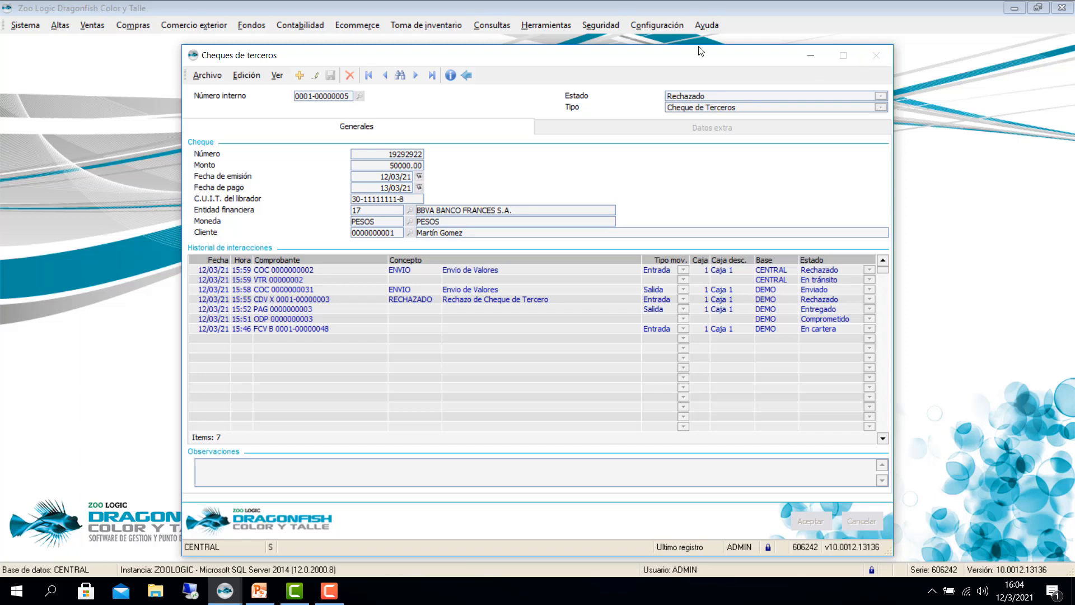
pyautogui.click(876, 56)
pyautogui.click(259, 591)
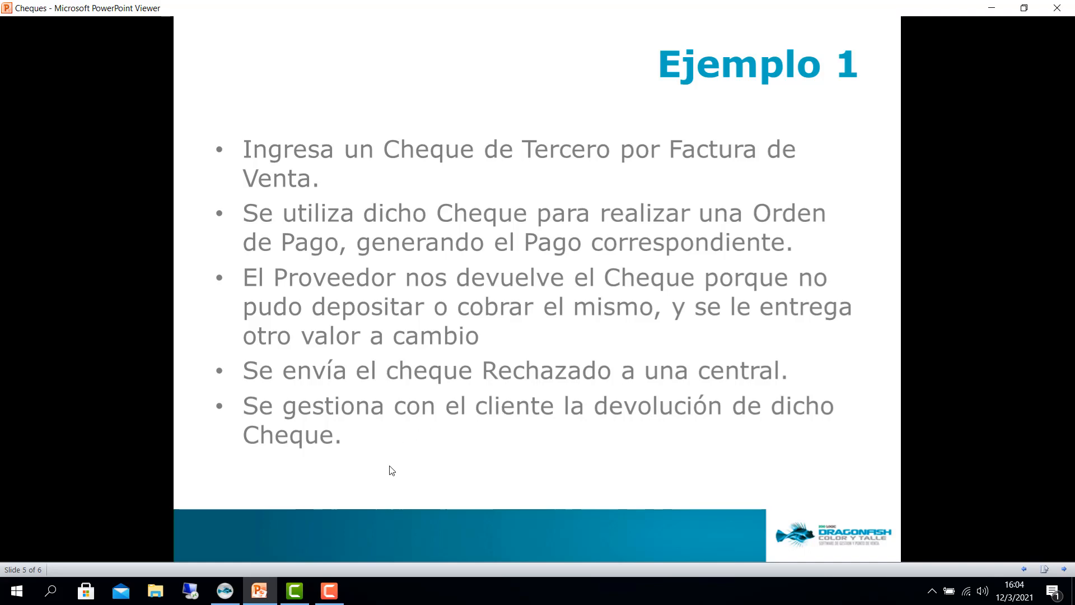
pyautogui.click(225, 590)
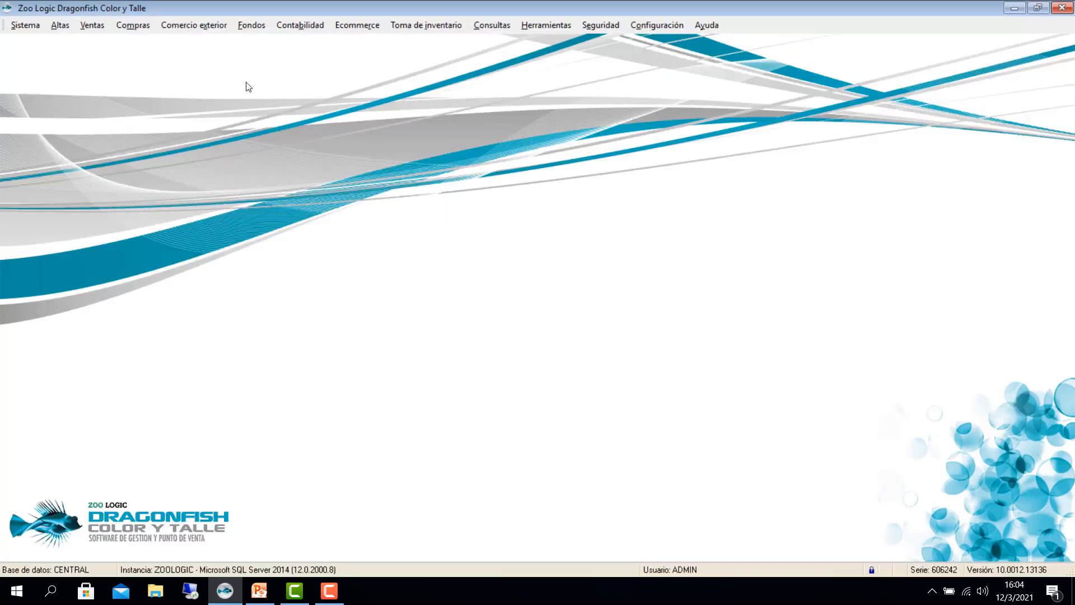
pyautogui.click(250, 26)
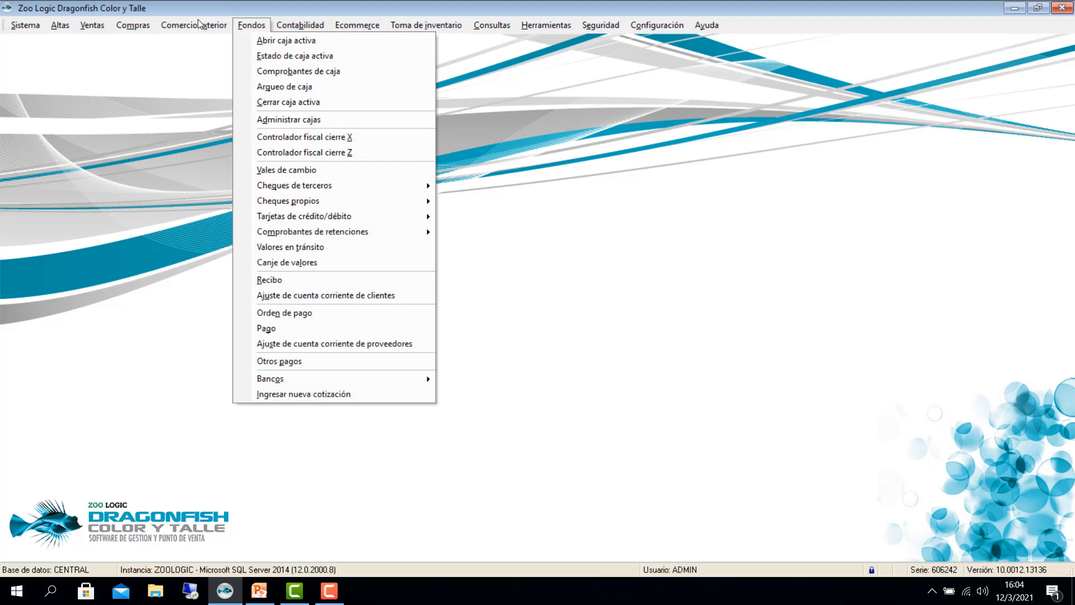
pyautogui.click(291, 260)
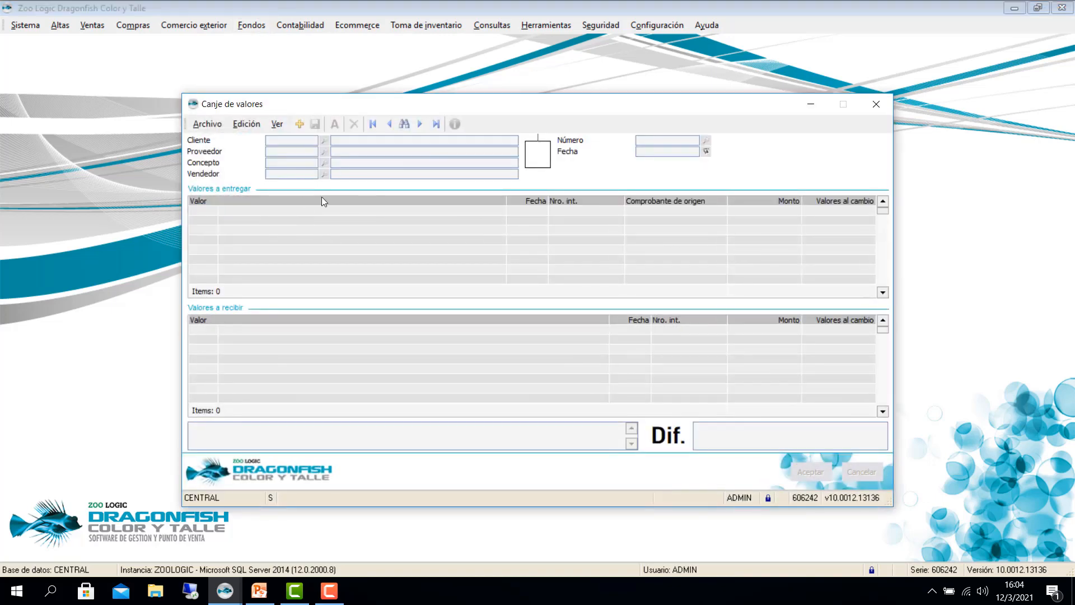
pyautogui.click(298, 124)
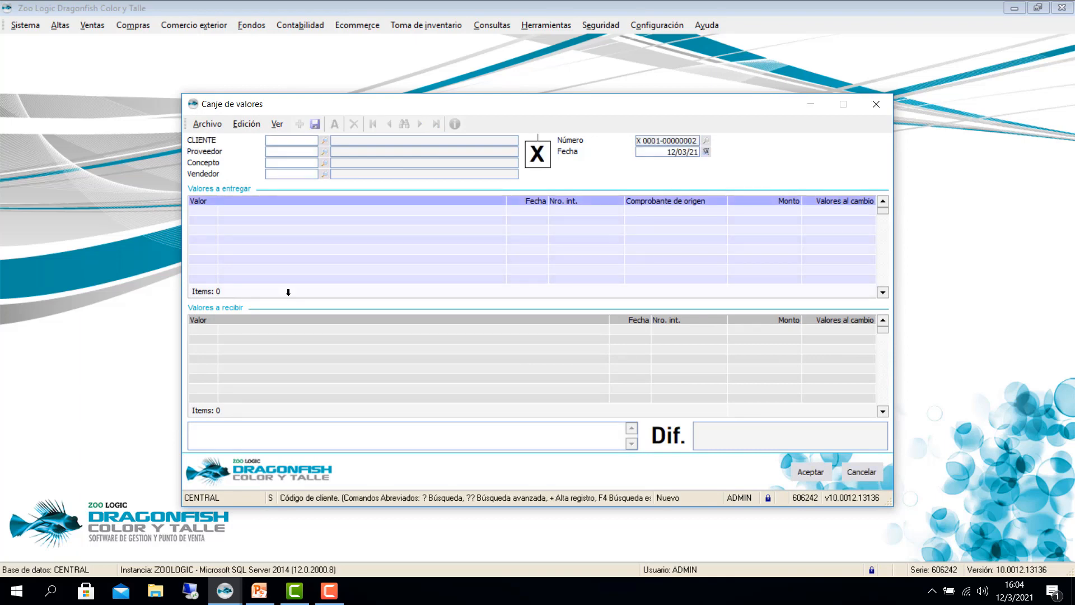
pyautogui.press('Tab')
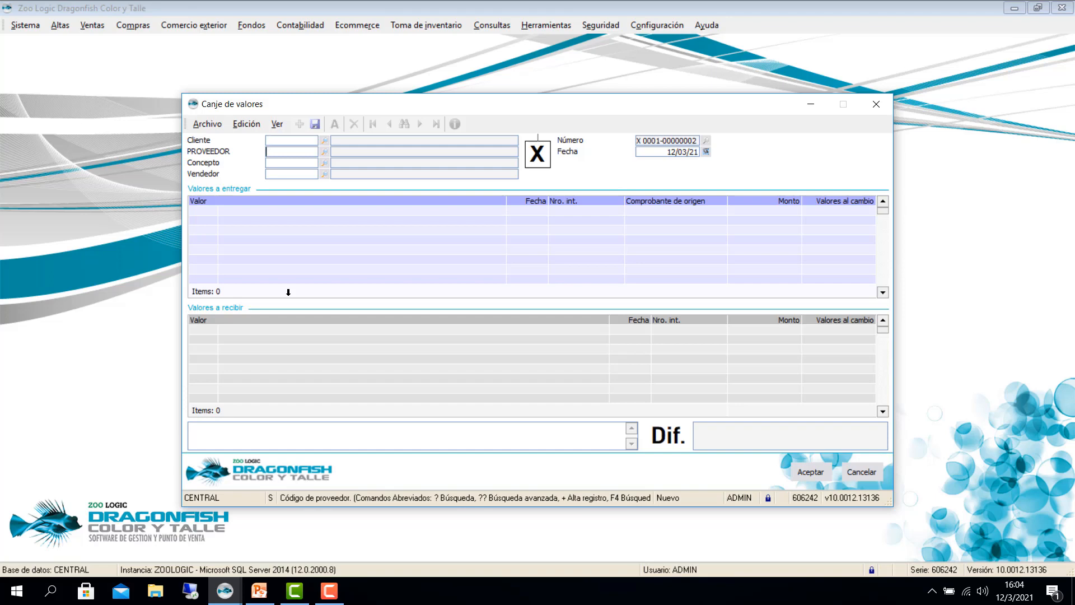
pyautogui.press('Tab')
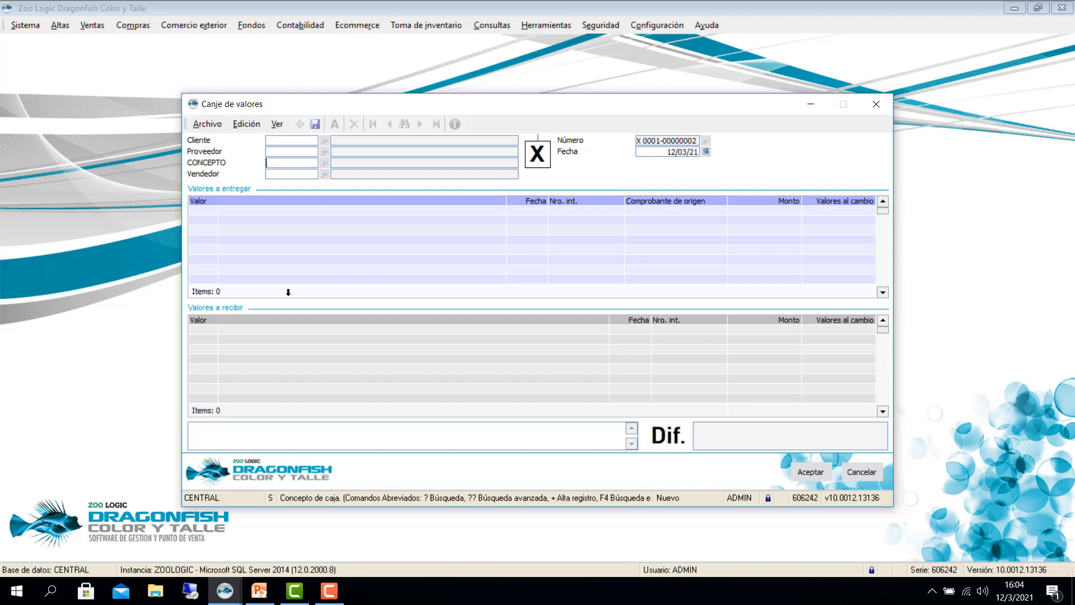
pyautogui.write('??')
pyautogui.press('Tab')
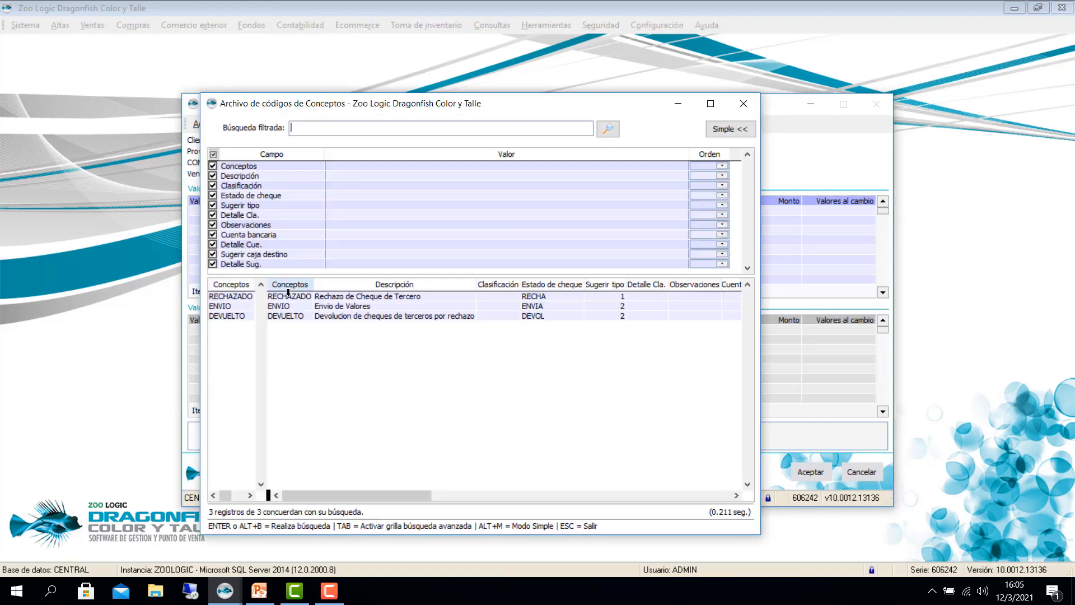
pyautogui.press('Tab')
pyautogui.press('Down')
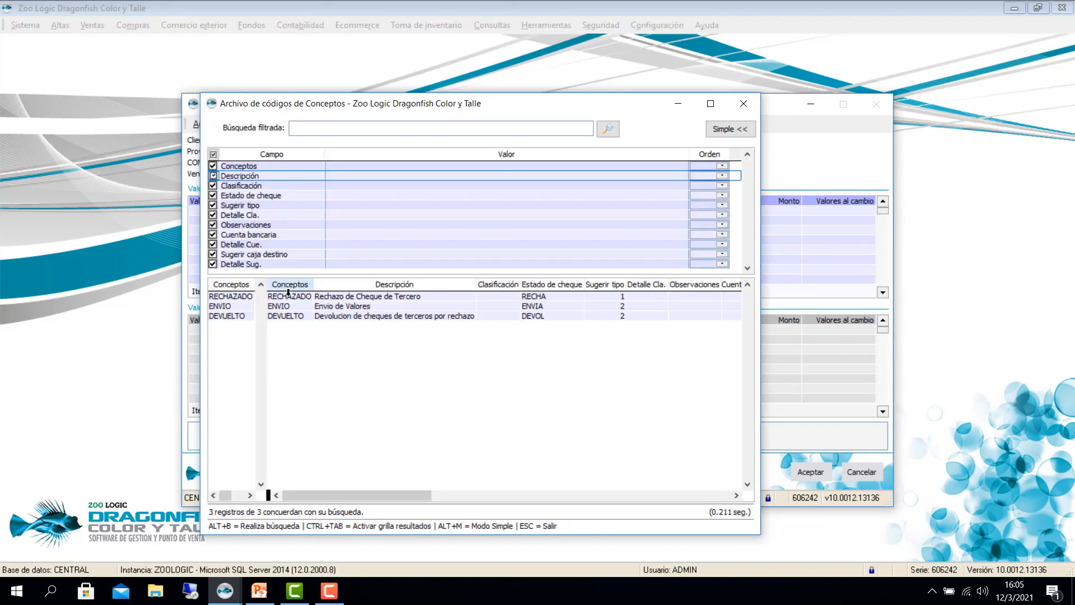
pyautogui.doubleClick(294, 317)
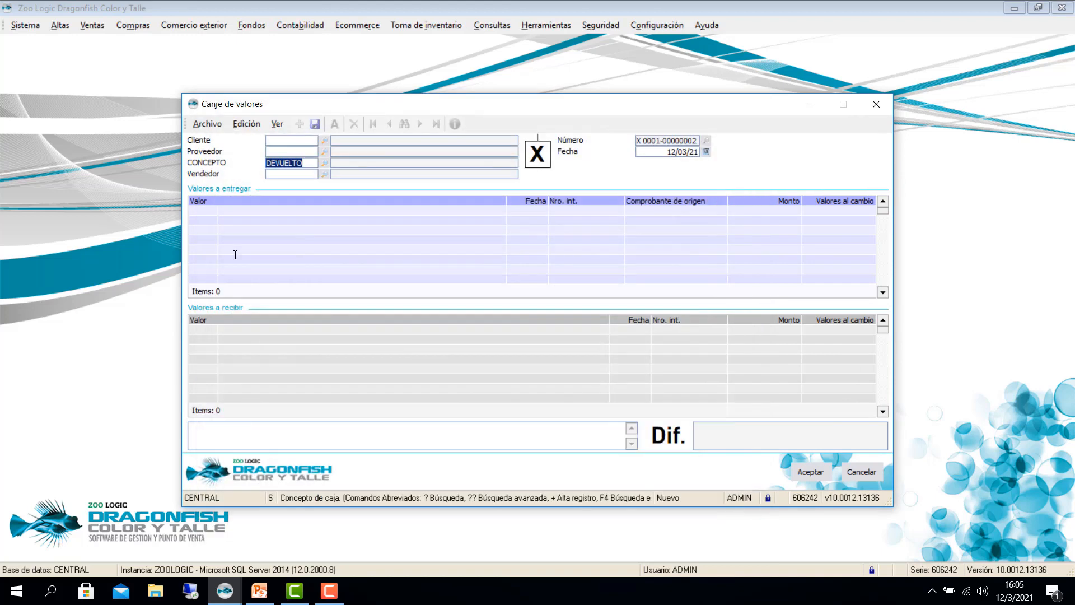
pyautogui.press('Tab')
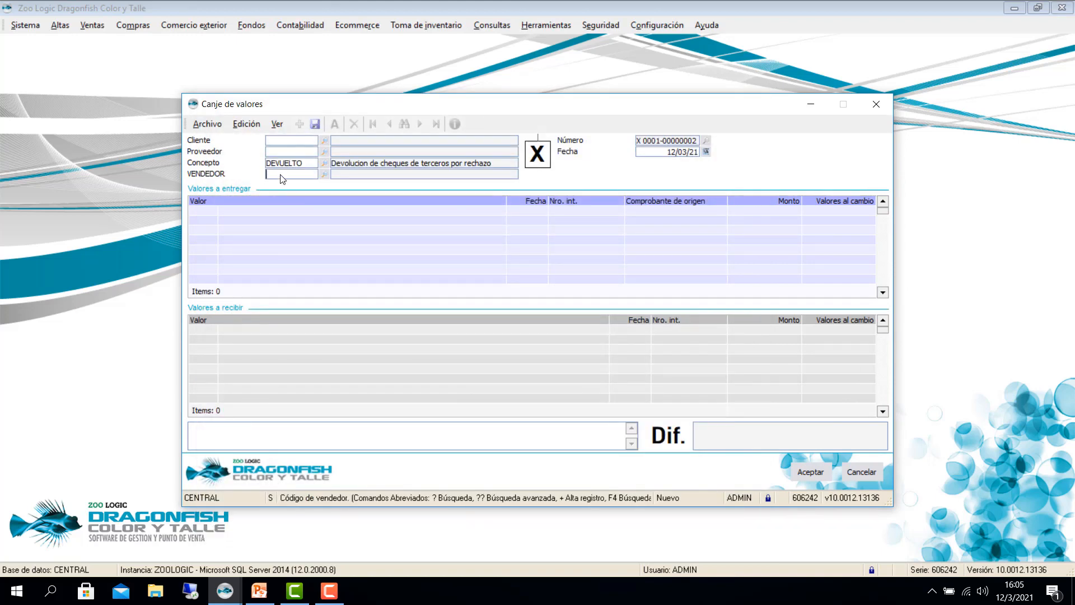
pyautogui.hotkey('shift', 'Tab')
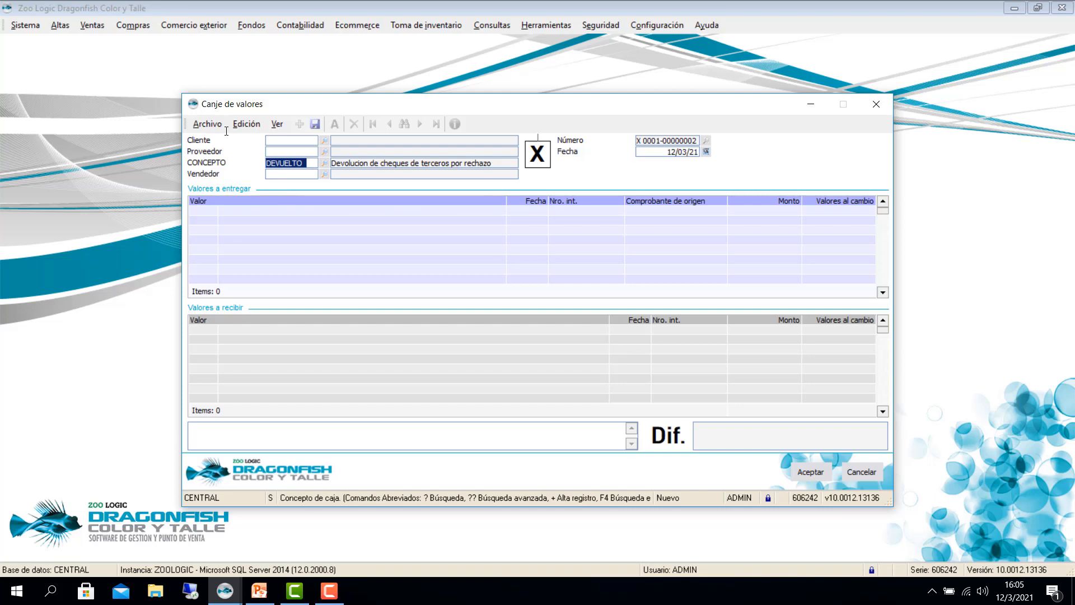
pyautogui.press('F4')
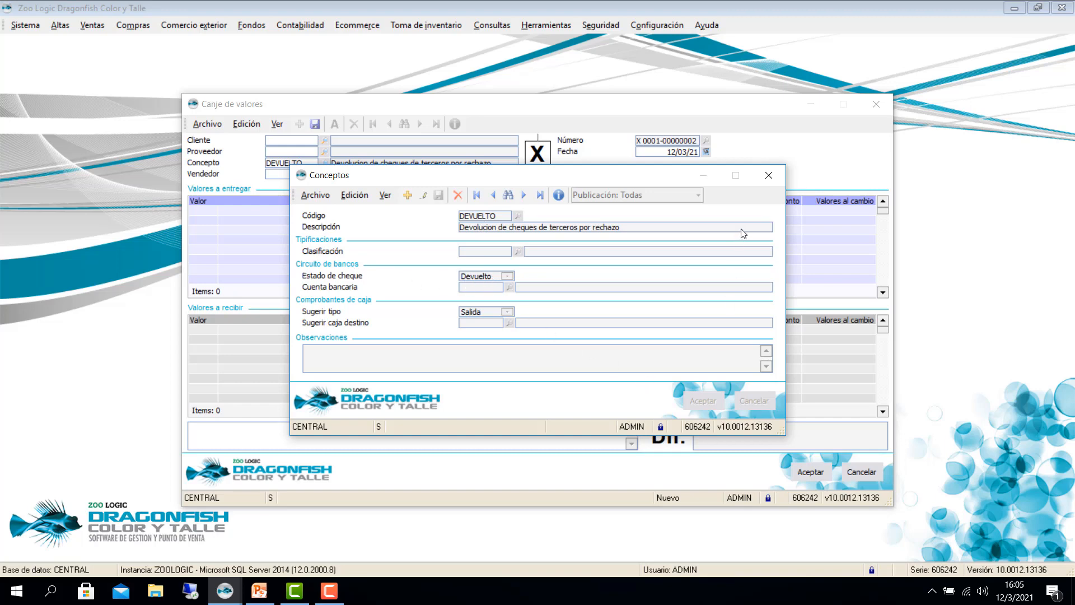
pyautogui.click(769, 176)
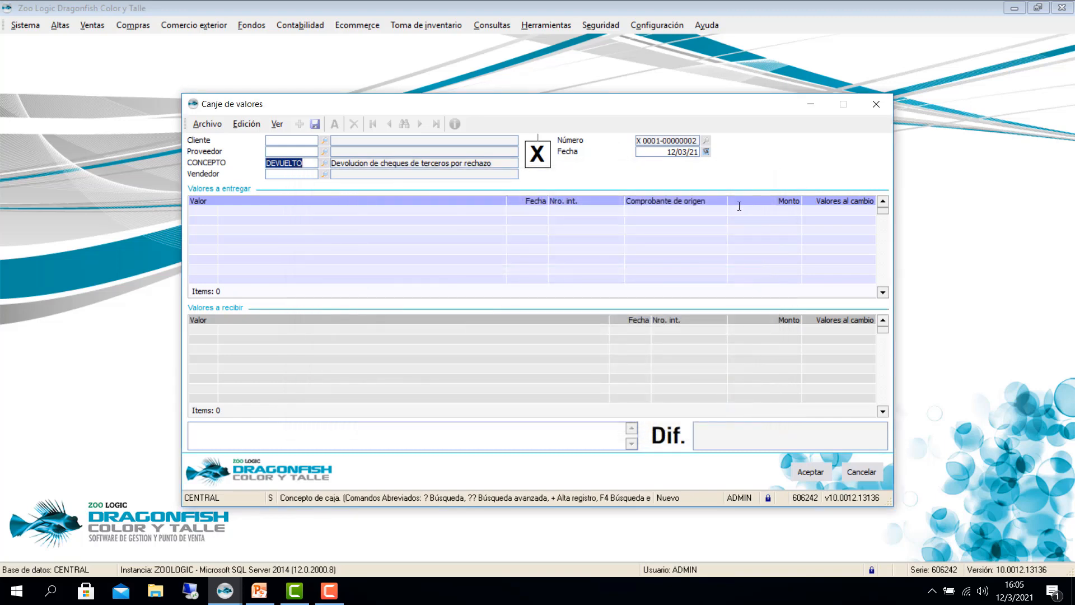
# Step: Hand back the existing 50000.00 third-party cheque (CHT) under Valores a entregar
pyautogui.press('Return')
pyautogui.press('Return')
pyautogui.press('Return')
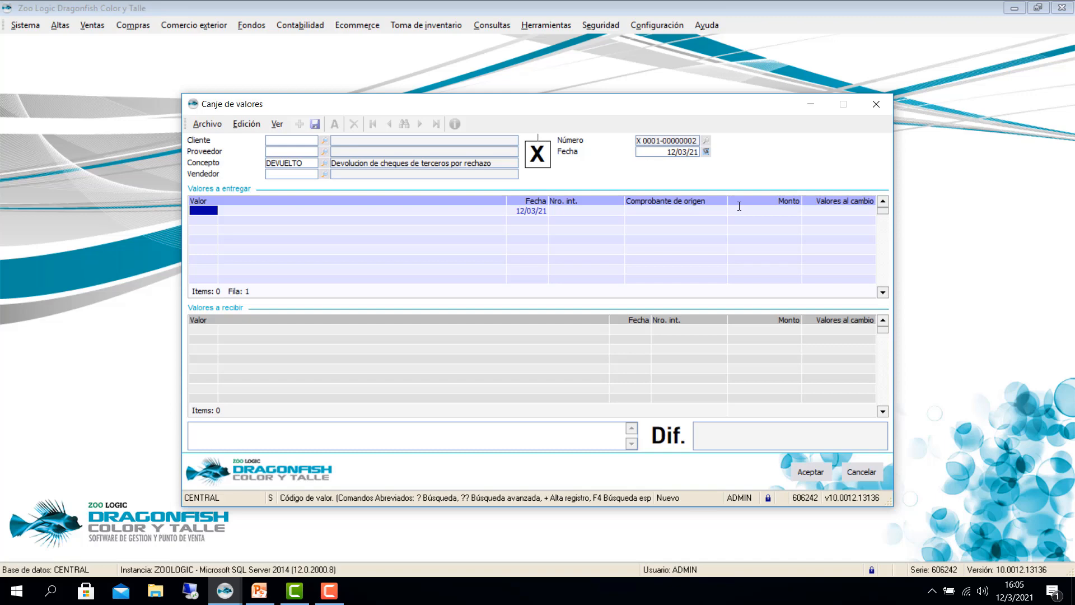
pyautogui.write('CHT')
pyautogui.press('Return')
pyautogui.write('?')
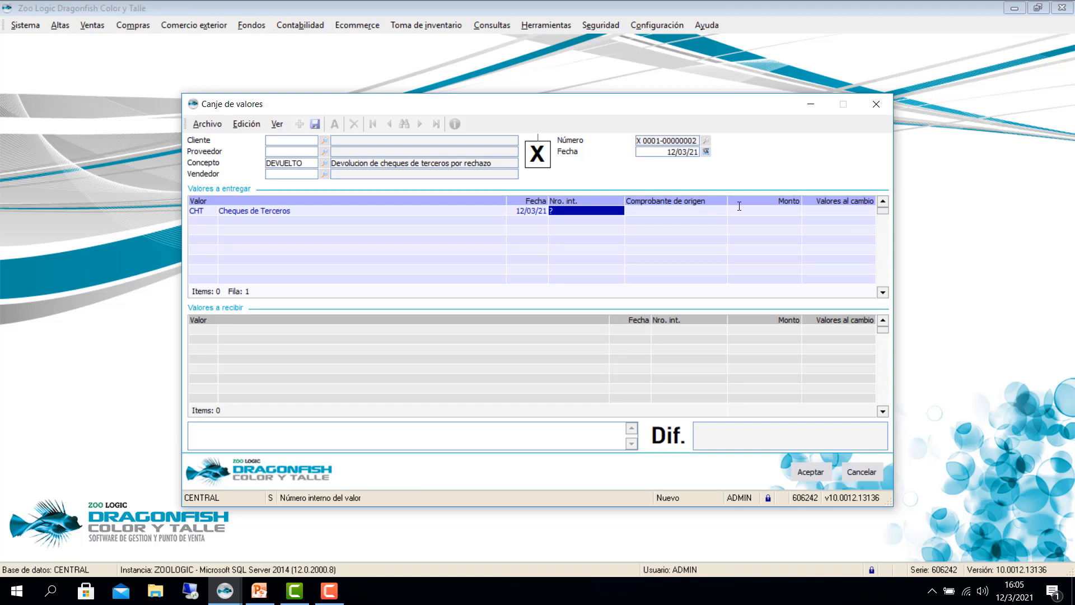
pyautogui.press('Return')
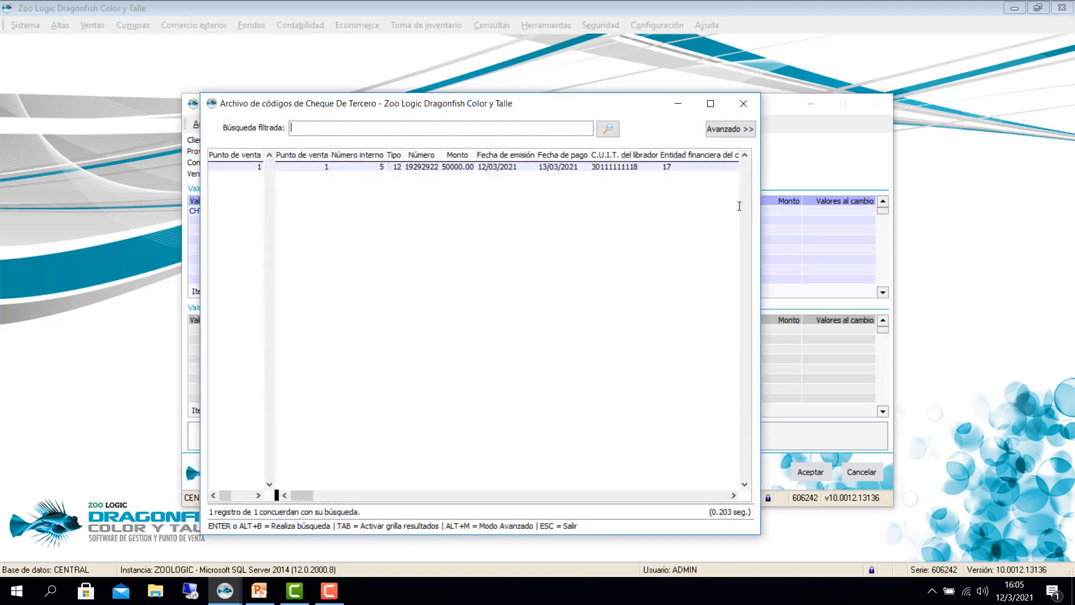
pyautogui.press('Tab')
pyautogui.press('Return')
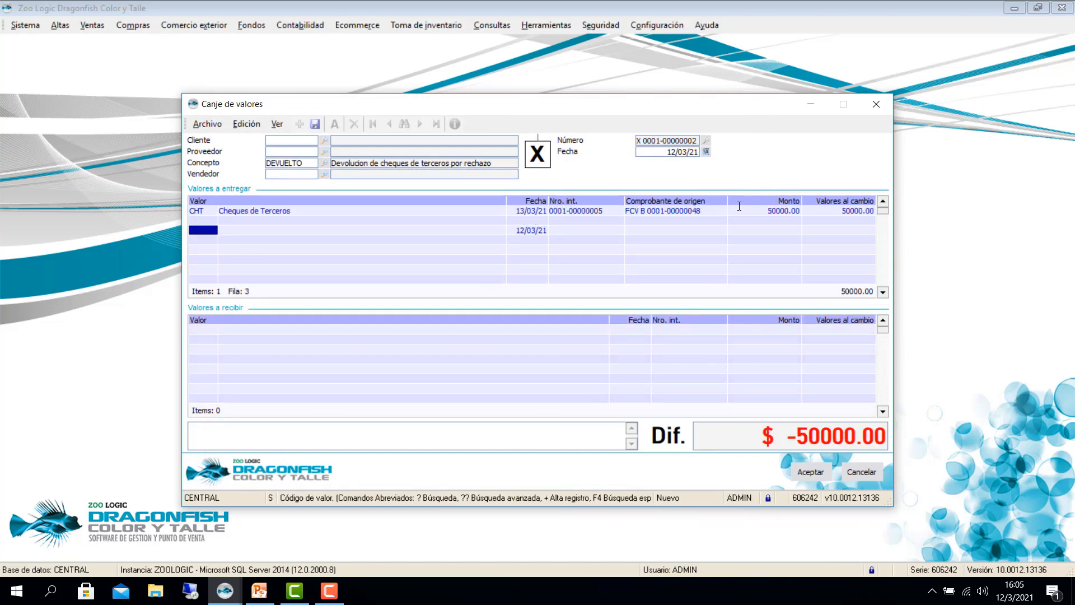
pyautogui.press('Return')
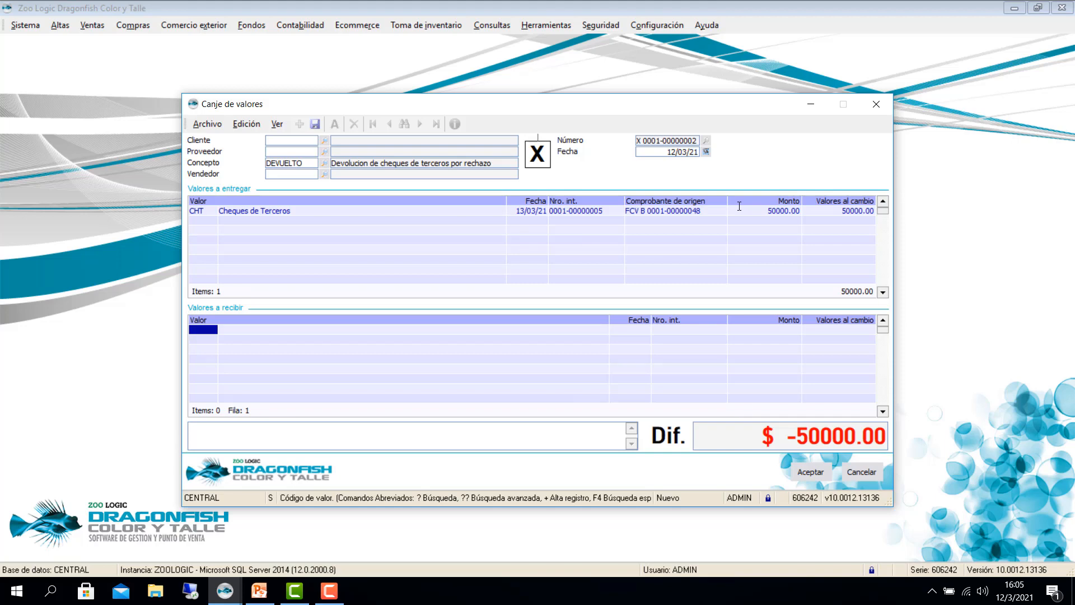
# Step: Replace the mistaken cash line in Valores a recibir with a new third-party cheque (CHT)
pyautogui.write('0')
pyautogui.press('Return')
pyautogui.press('Return')
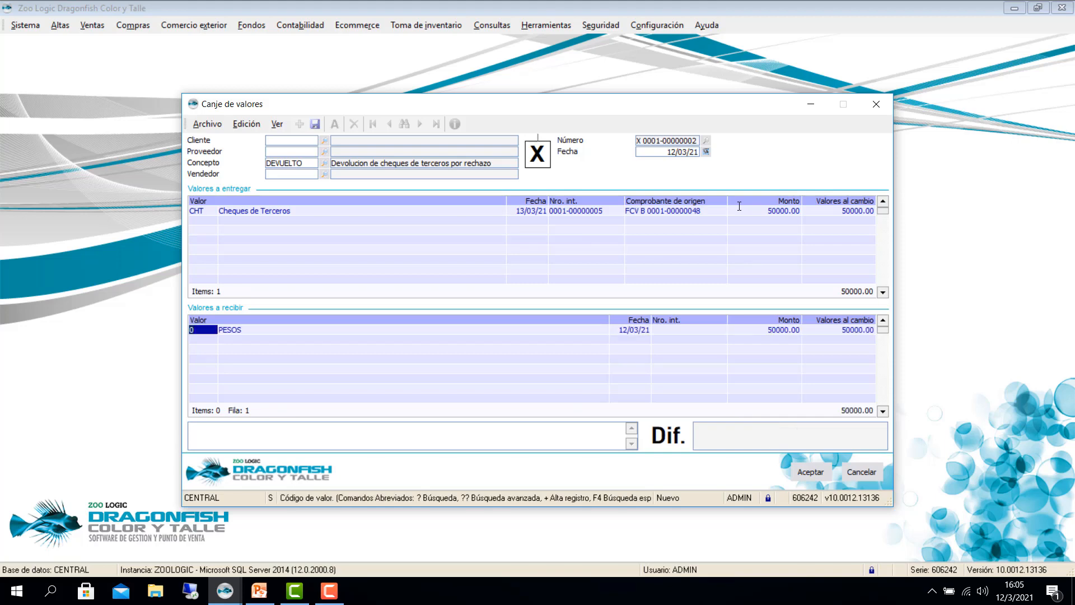
pyautogui.press('BackSpace')
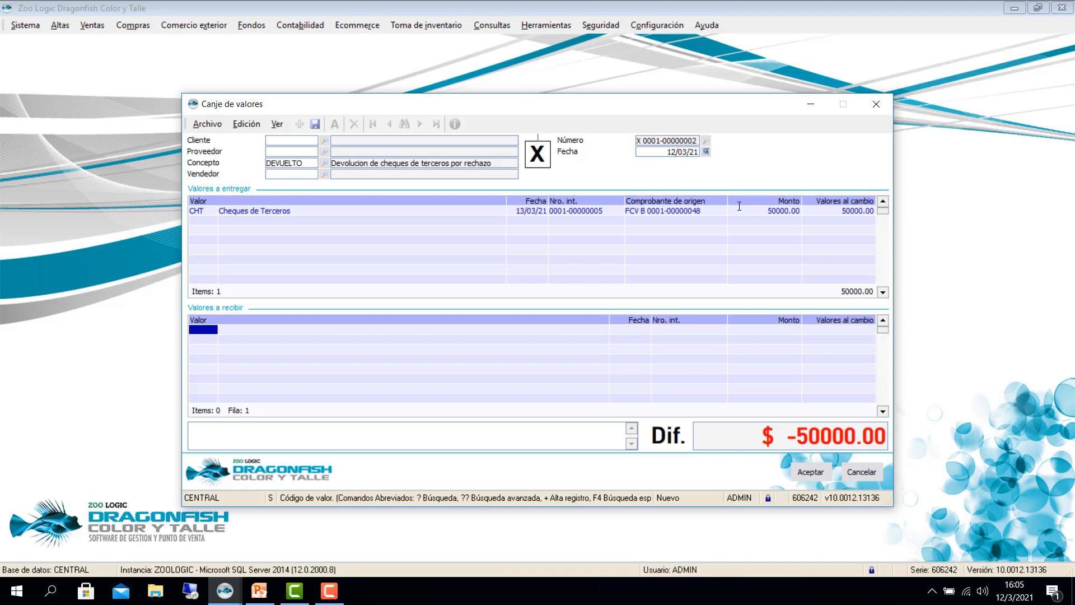
pyautogui.write('CHT')
pyautogui.press('Return')
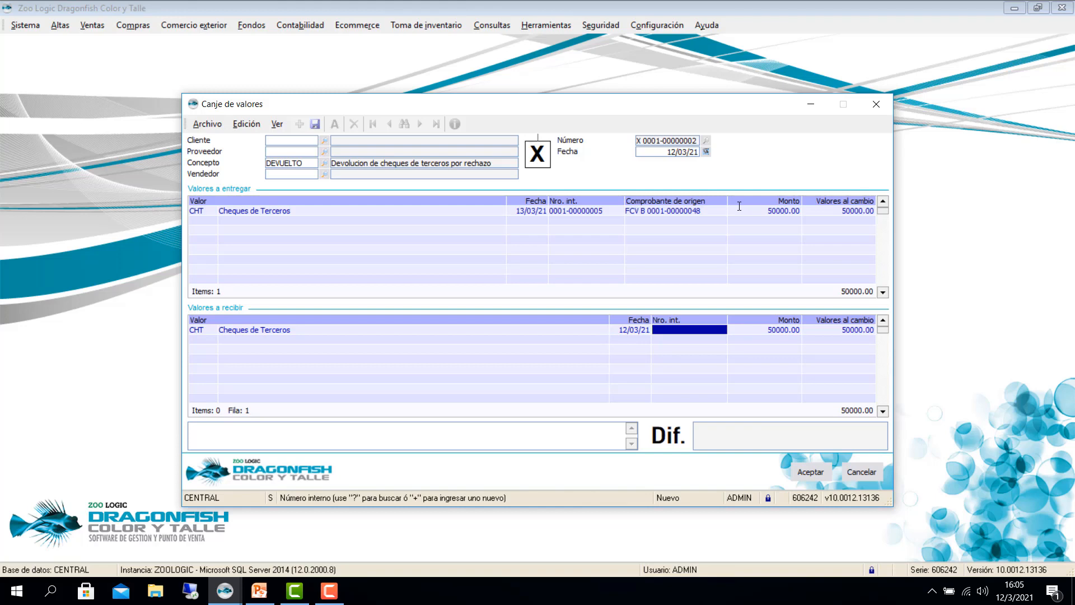
pyautogui.write('+')
pyautogui.press('Return')
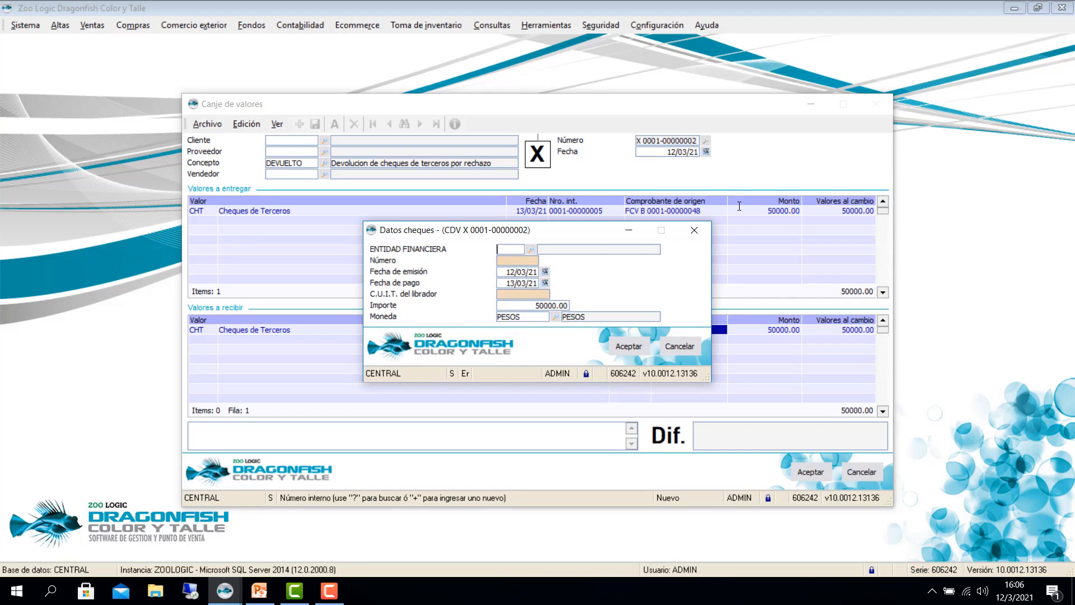
# Step: Enter the new cheque: bank 17 BBVA BANCO FRANCES S.A., number 29382882, and the drawer's tax ID
pyautogui.press('Return')
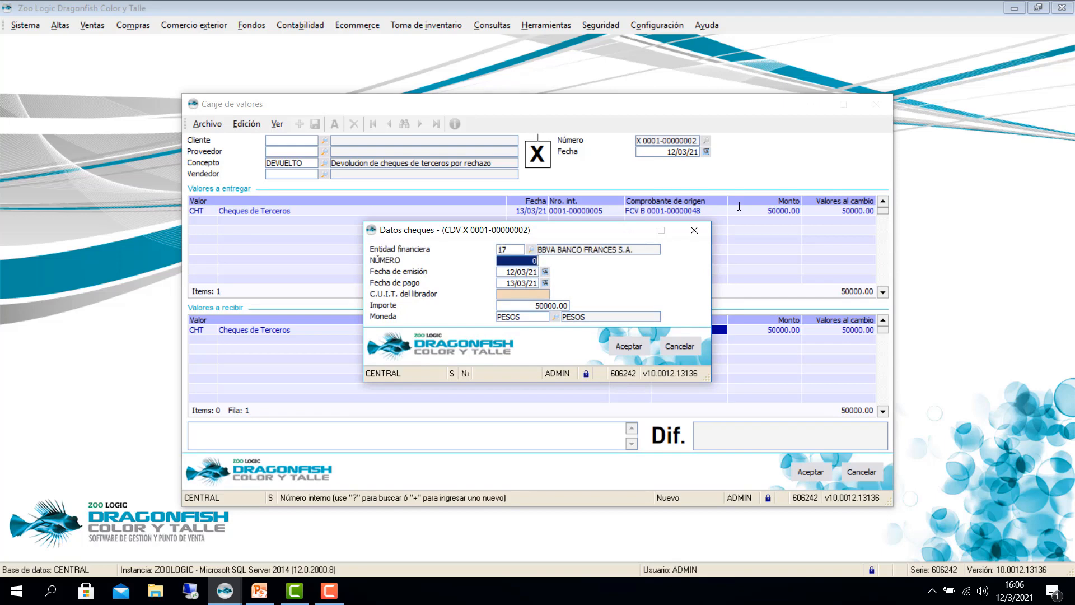
pyautogui.press('Return')
pyautogui.press('Return')
pyautogui.press('Return')
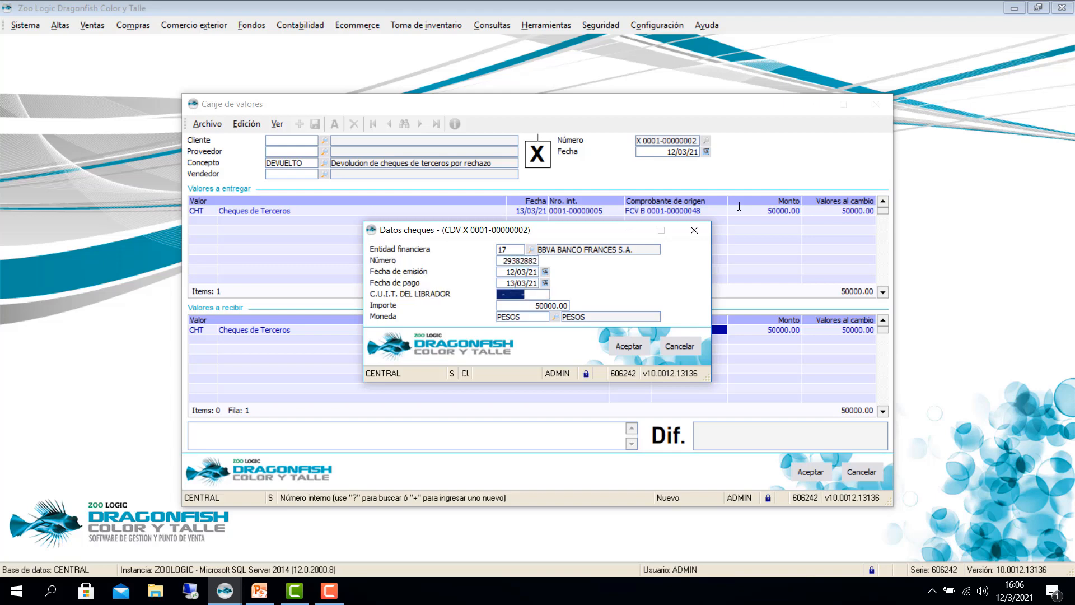
pyautogui.press('Return')
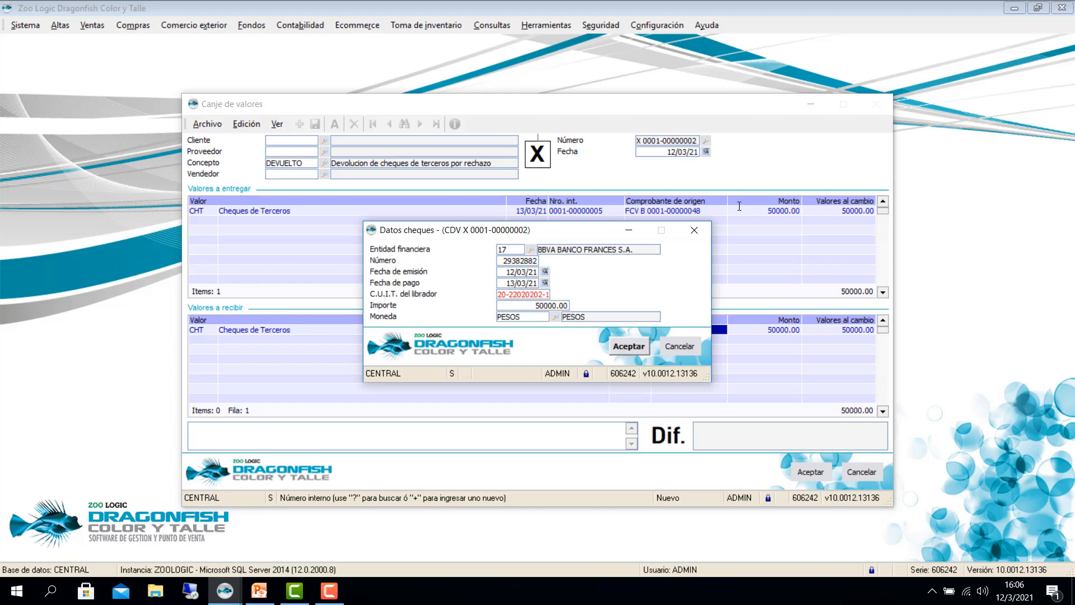
pyautogui.press('Return')
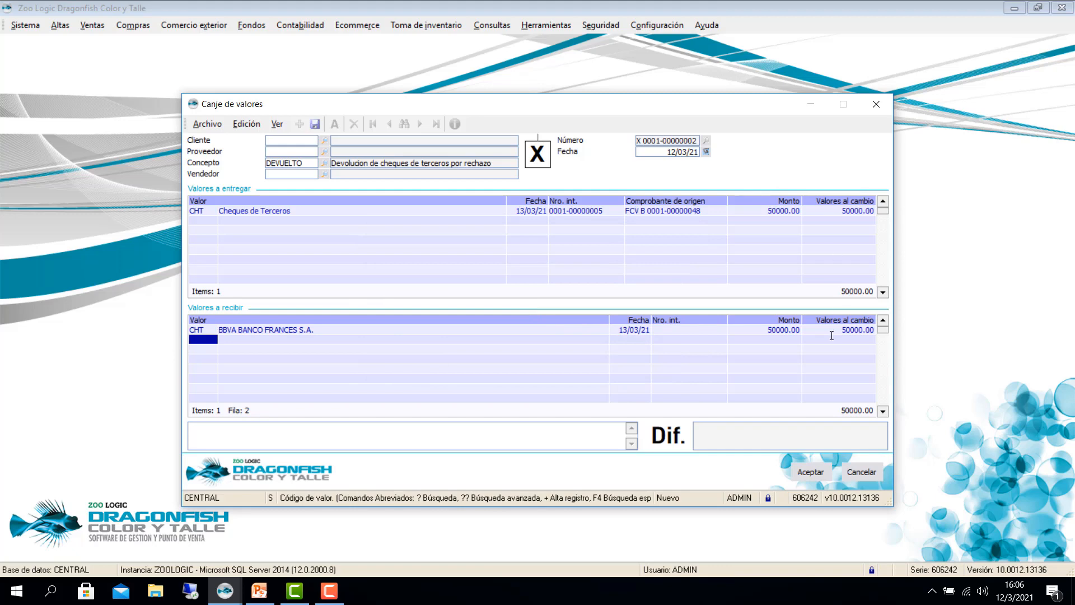
# Step: Save the value exchange and close the saved form
pyautogui.click(804, 476)
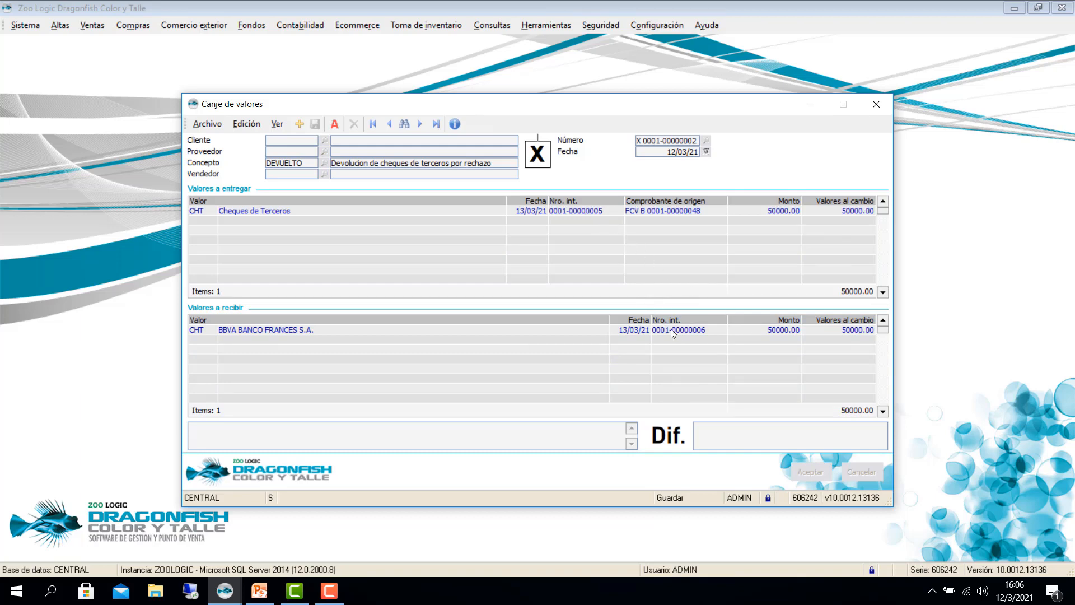
pyautogui.click(874, 106)
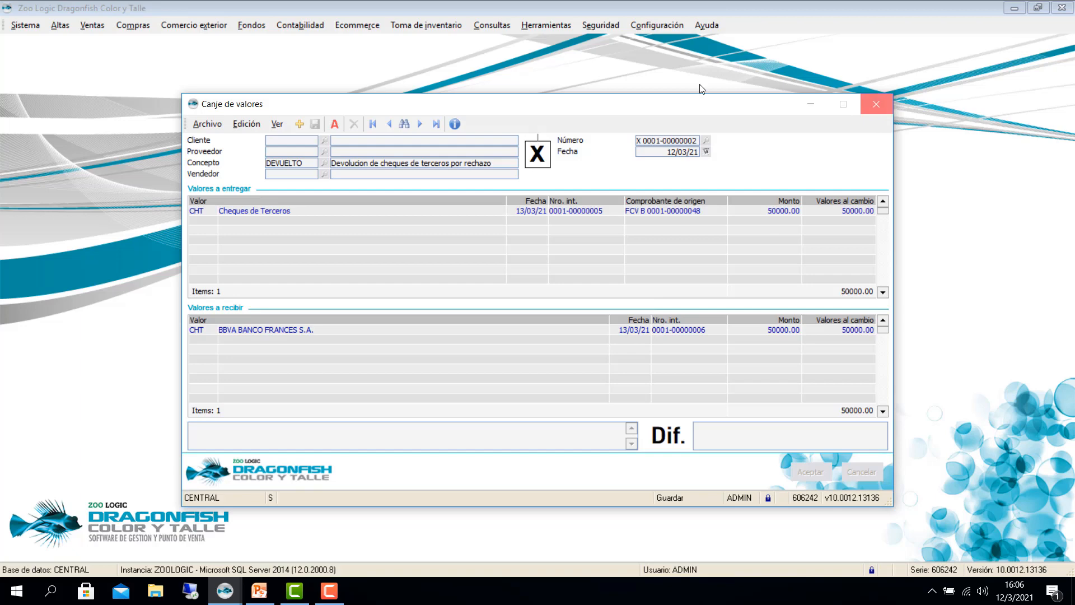
pyautogui.click(251, 24)
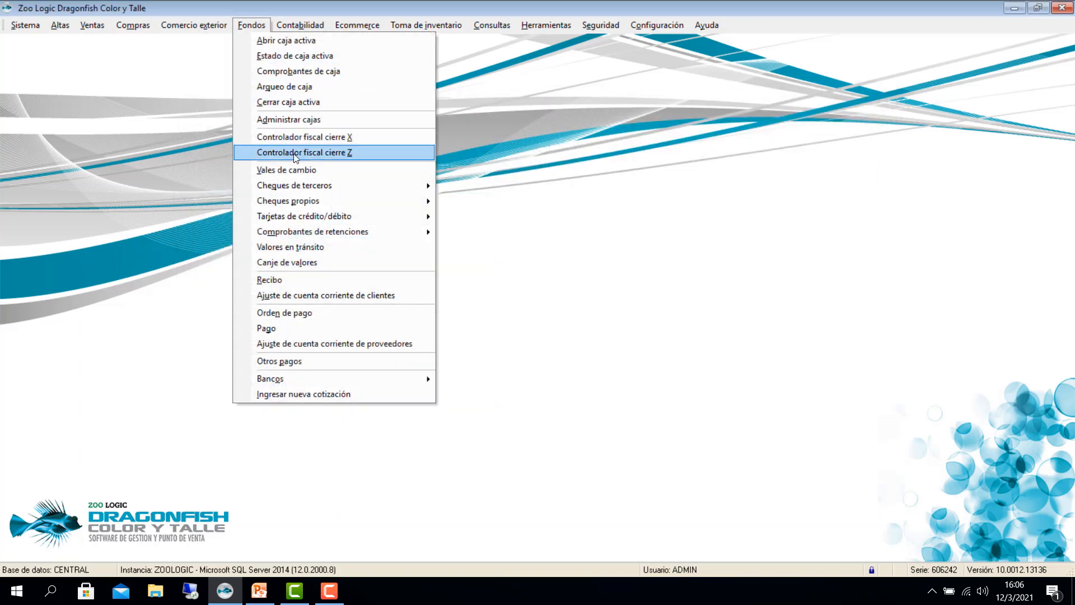
pyautogui.moveTo(345, 188)
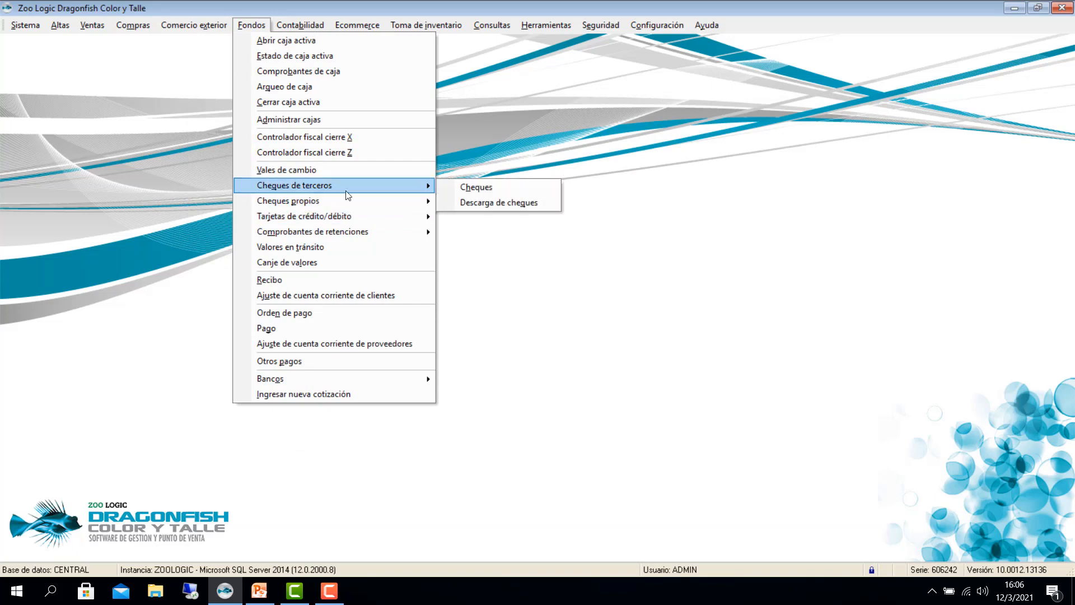
pyautogui.click(462, 190)
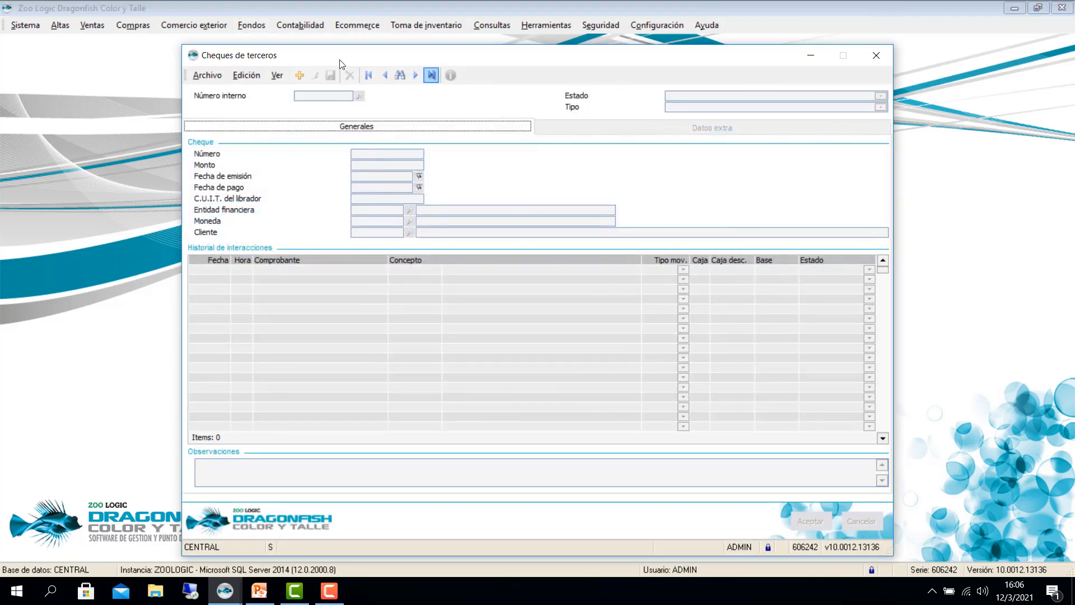
pyautogui.click(429, 79)
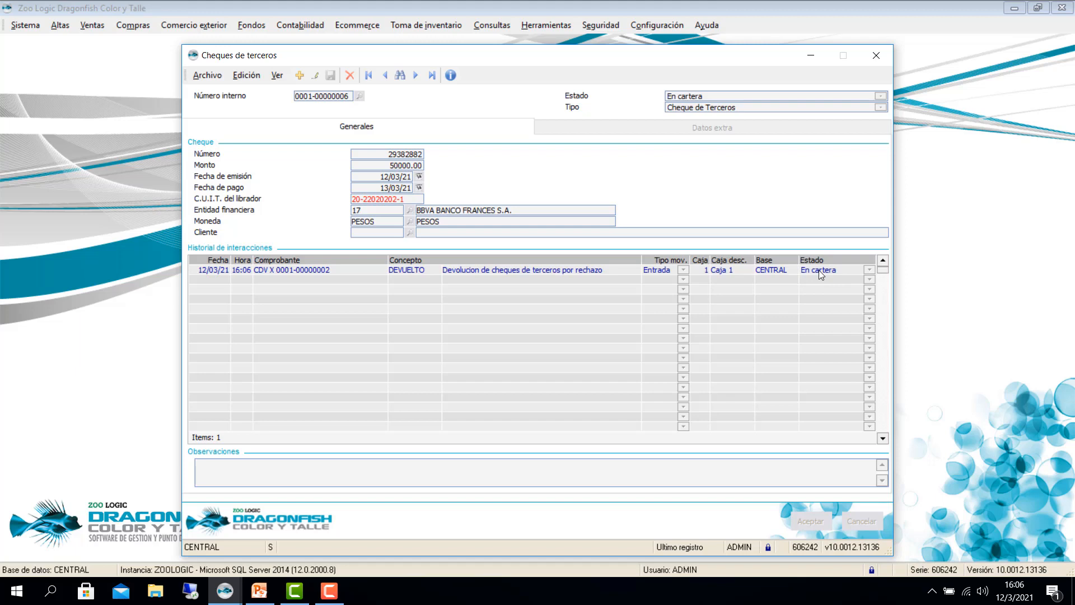
pyautogui.click(384, 78)
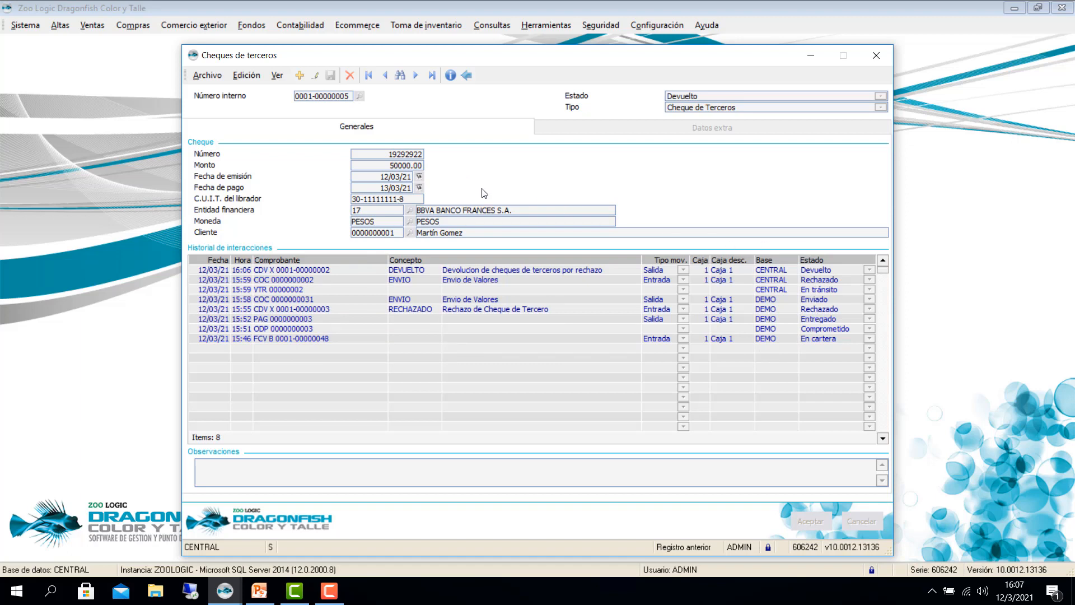
pyautogui.press('Escape')
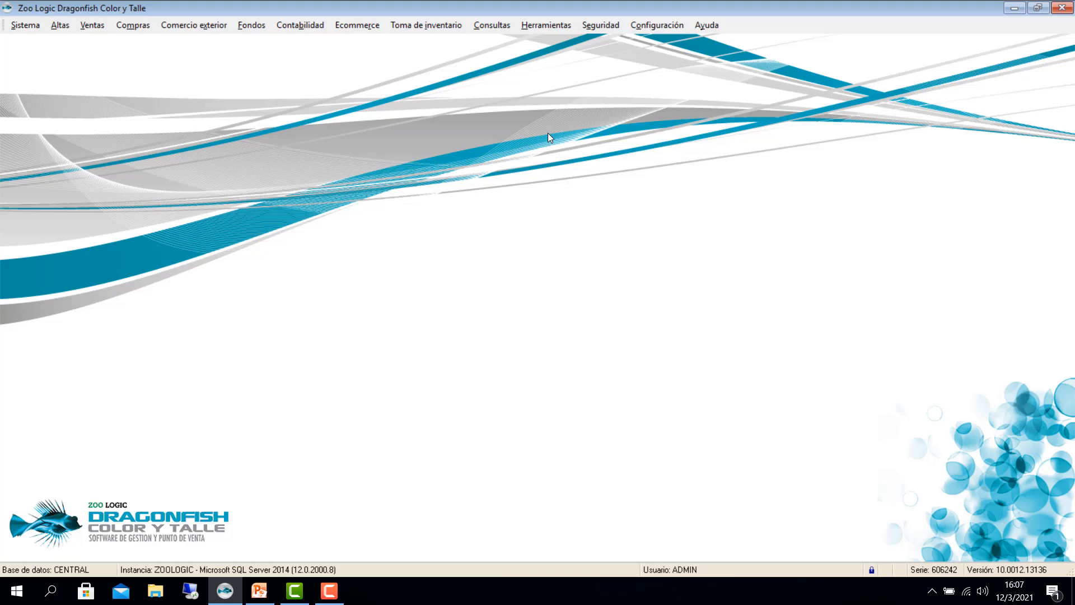
# Step: Bring the Cheques slideshow forward in PowerPoint Viewer, settling on slide 5 'Ejemplo 1'
pyautogui.click(329, 590)
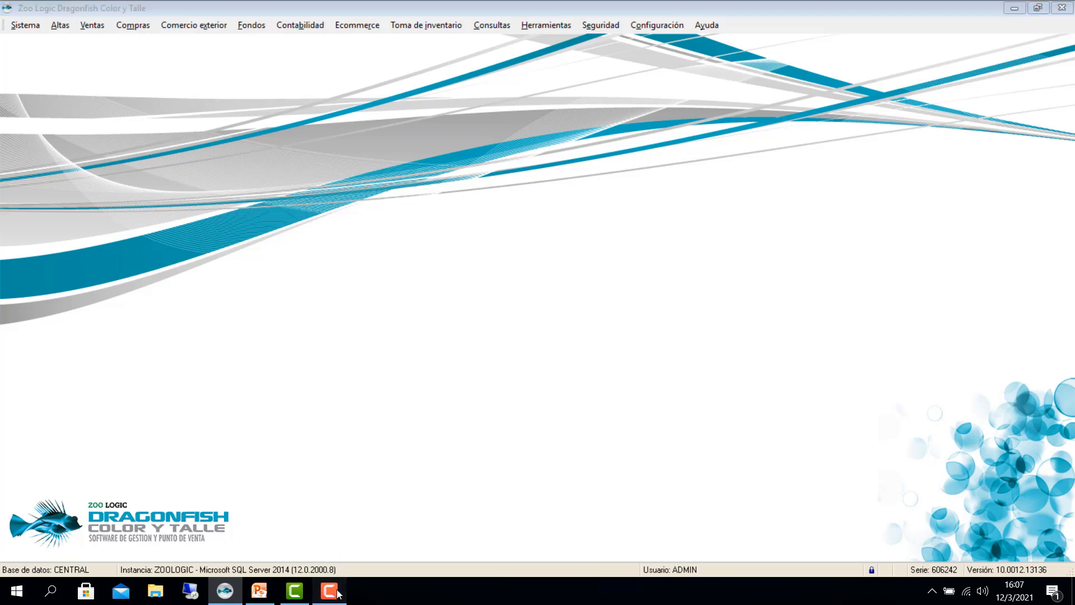
pyautogui.click(330, 591)
pyautogui.click(259, 591)
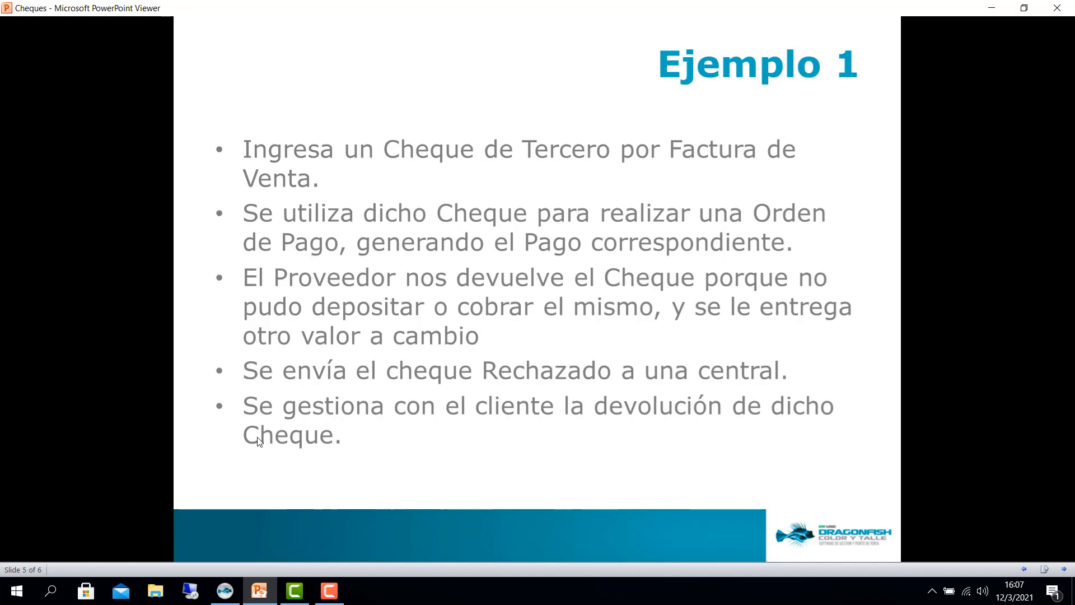
pyautogui.scroll(2, 257, 437)
pyautogui.scroll(-1, 258, 437)
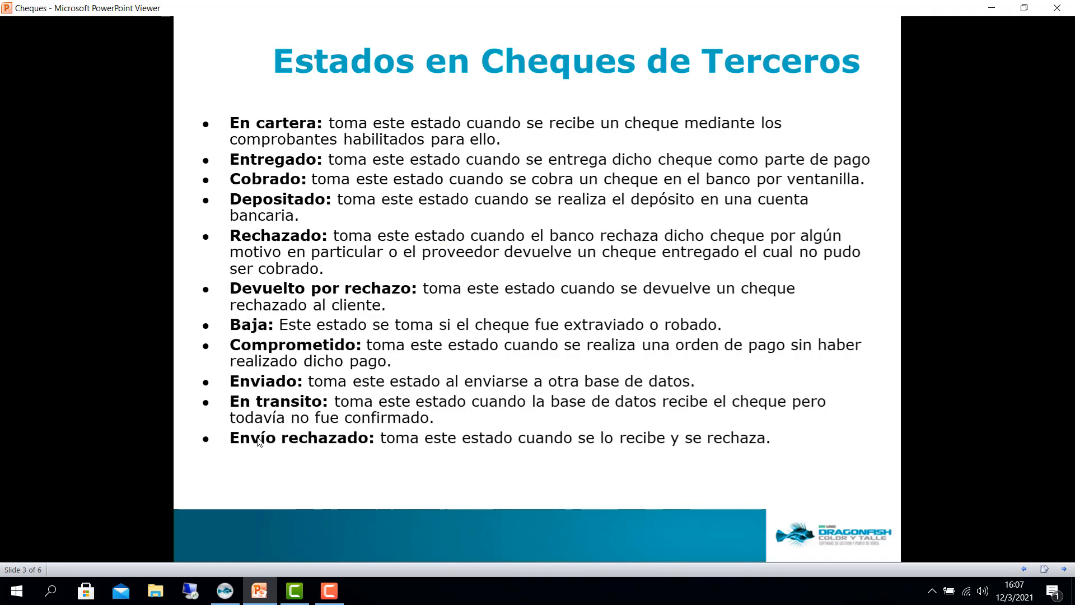
pyautogui.scroll(1, 258, 442)
pyautogui.scroll(-2, 258, 442)
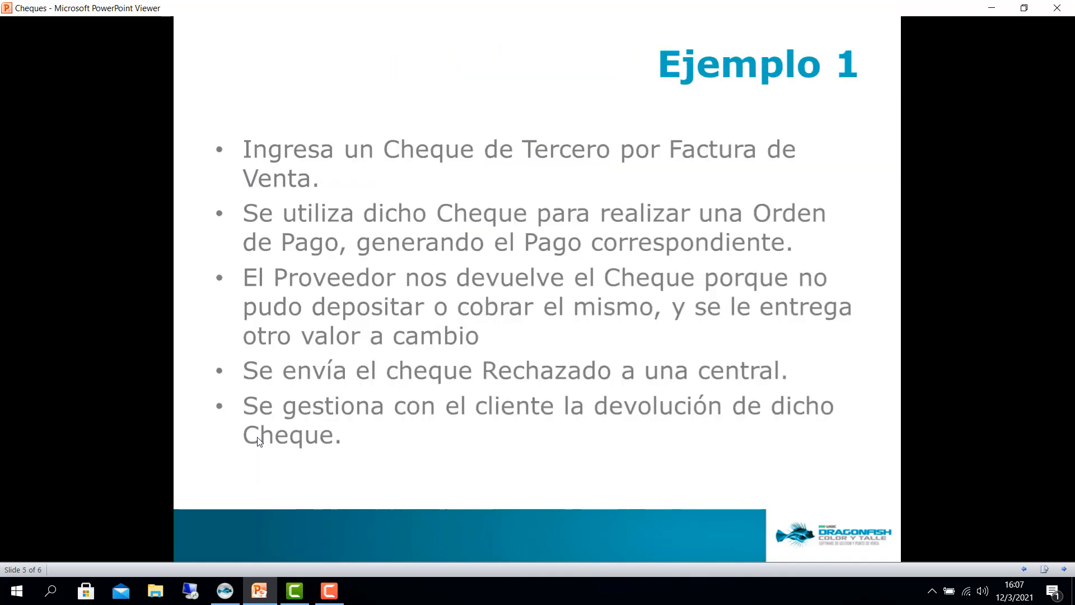